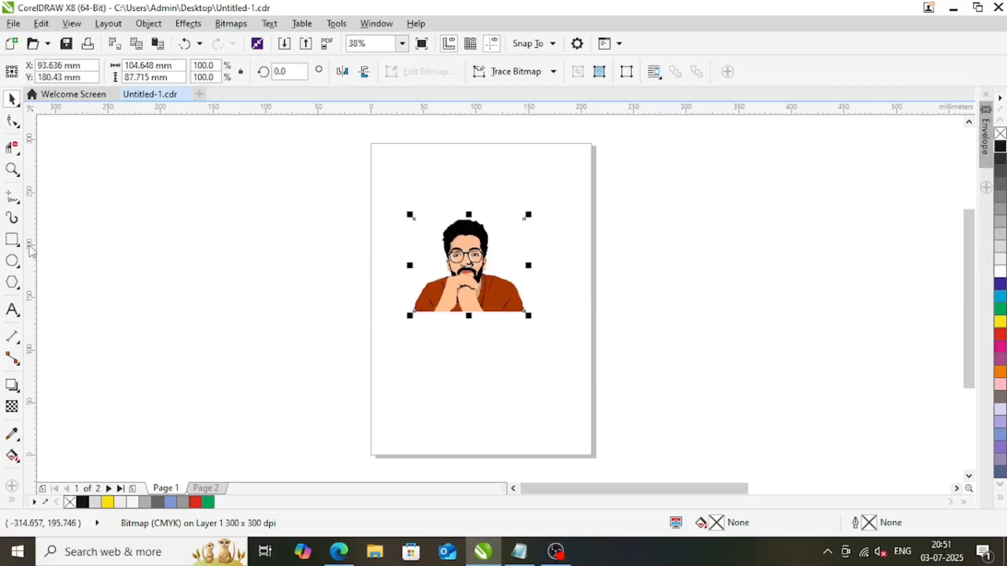
Draw a rectangle about 160 × 206 mm around the portrait on the page and send it to the back of the layer
{"action": "left_click", "coordinate": [12, 240]}
{"action": "left_click_drag", "start_coordinate": [376, 168], "coordinate": [566, 414]}
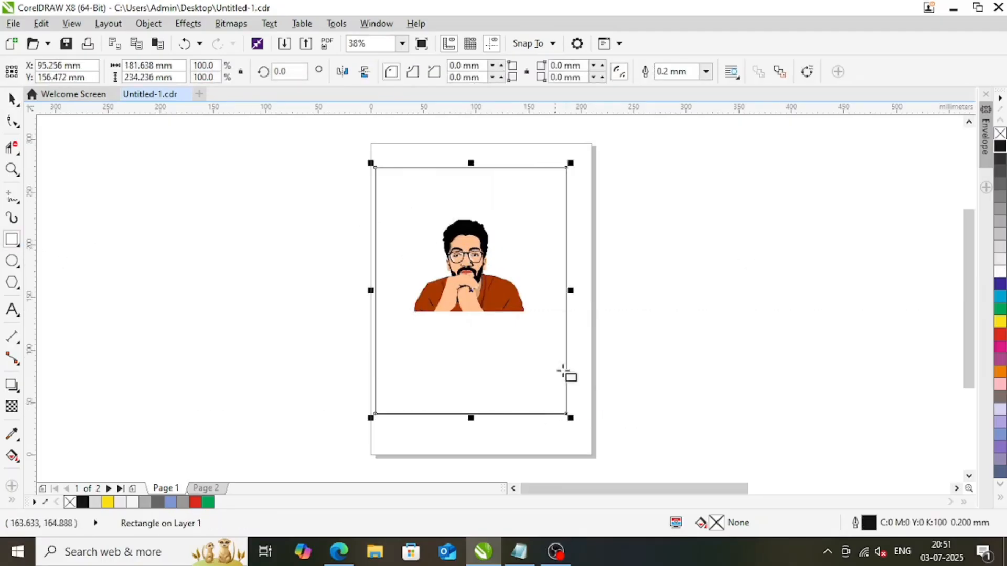
{"action": "key", "text": "space"}
{"action": "left_click_drag", "start_coordinate": [372, 417], "coordinate": [396, 429]}
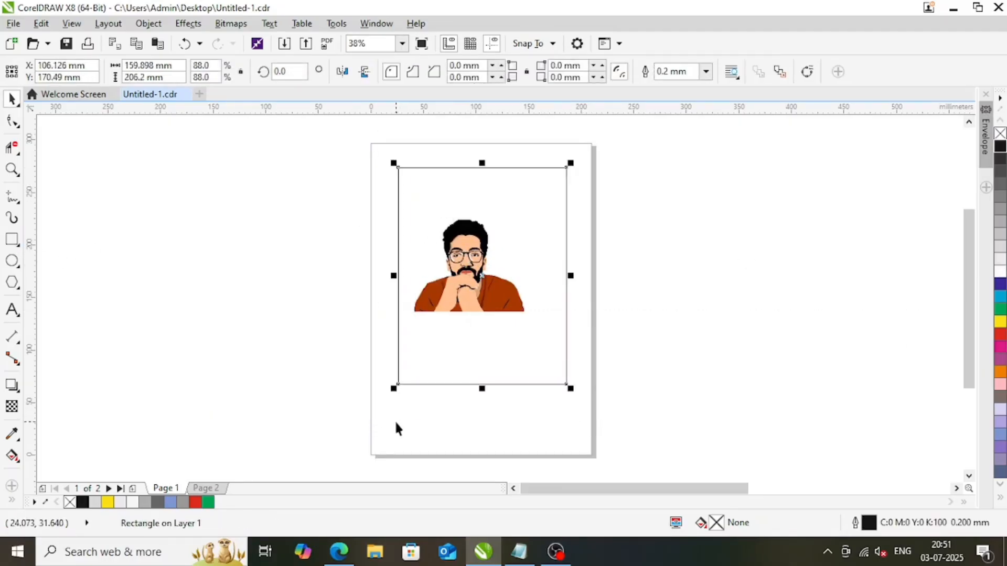
{"action": "right_click", "coordinate": [563, 230]}
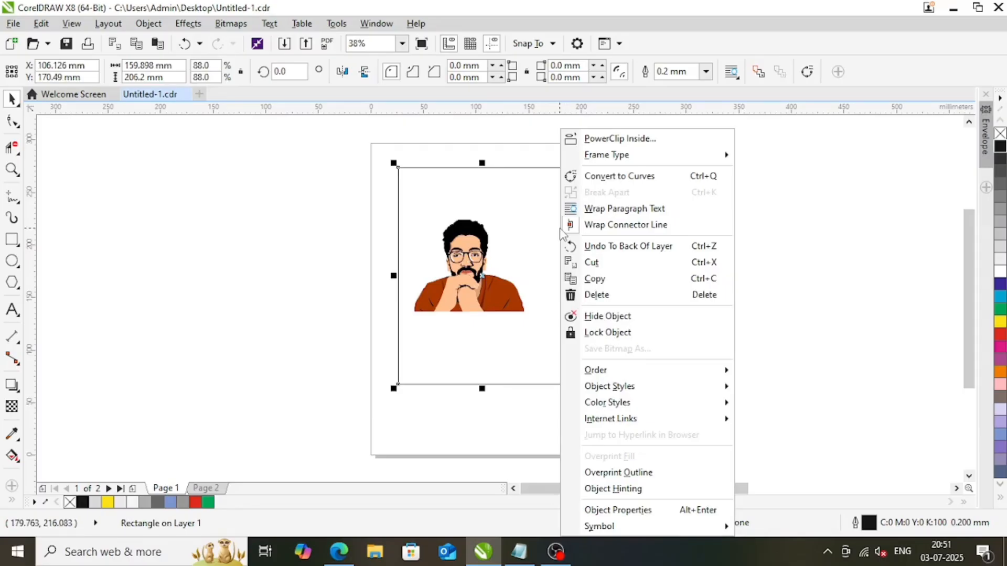
Move the portrait into the rectangle's upper part and fill the rectangle with 40% grey
{"action": "left_click_drag", "start_coordinate": [465, 245], "coordinate": [478, 214]}
{"action": "left_click", "coordinate": [549, 172]}
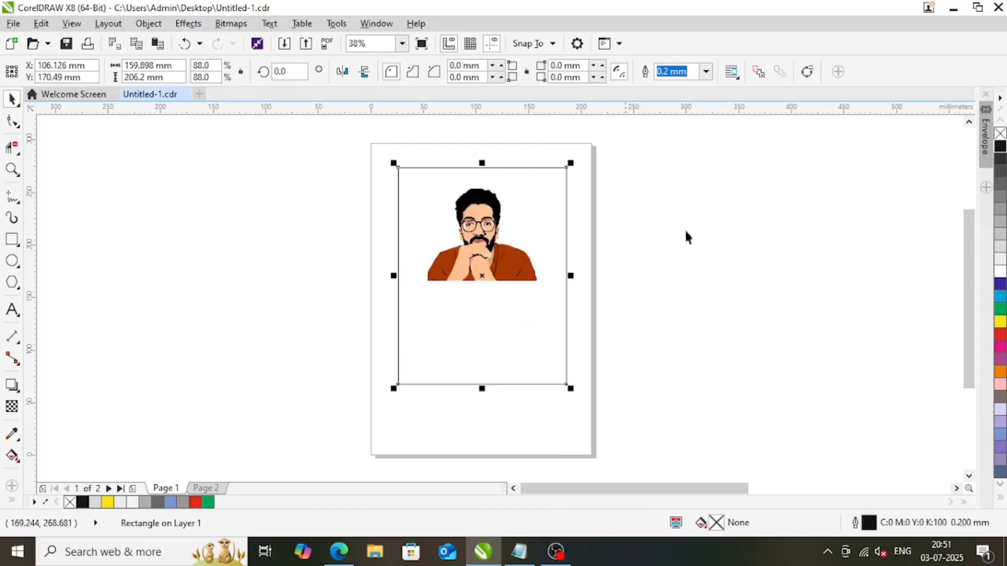
{"action": "left_click", "coordinate": [1000, 231]}
Shift the portrait bitmap toward the page's left edge and place a duplicate of it beside it on the right
{"action": "left_click", "coordinate": [491, 251]}
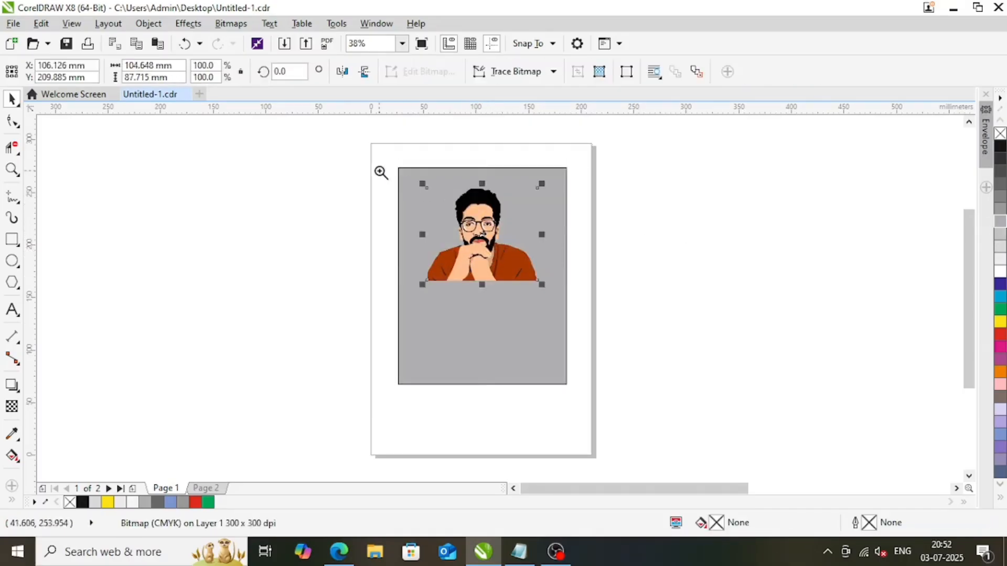
{"action": "left_click_drag", "start_coordinate": [381, 172], "coordinate": [692, 344]}
{"action": "left_click_drag", "start_coordinate": [391, 264], "coordinate": [337, 254]}
{"action": "left_click_drag", "start_coordinate": [241, 249], "coordinate": [115, 264]}
{"action": "left_click_drag", "start_coordinate": [232, 270], "coordinate": [507, 270]}
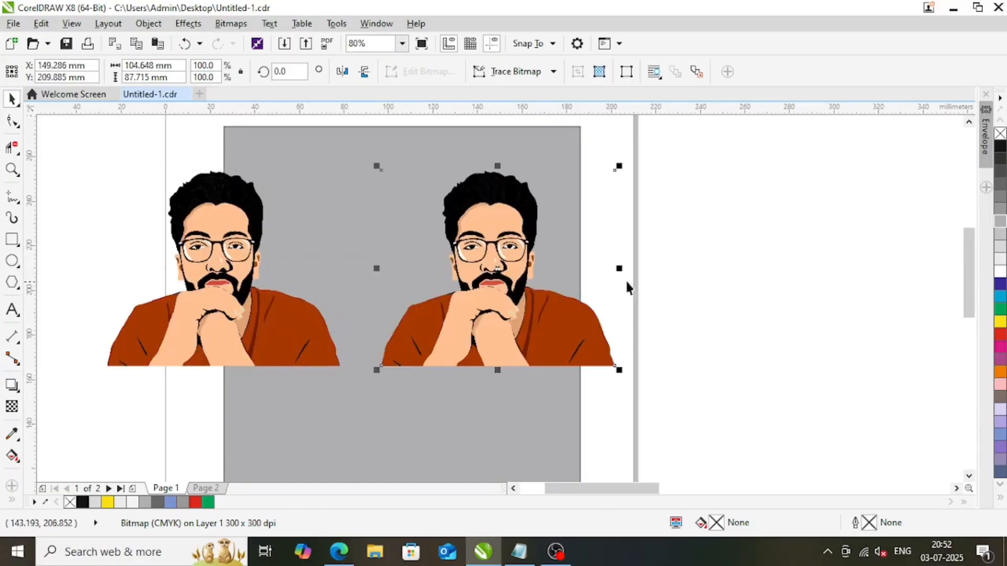
Trace the duplicate portrait bitmap in PowerTRACE with trace type Outline and image type Clipart
{"action": "left_click", "coordinate": [553, 71]}
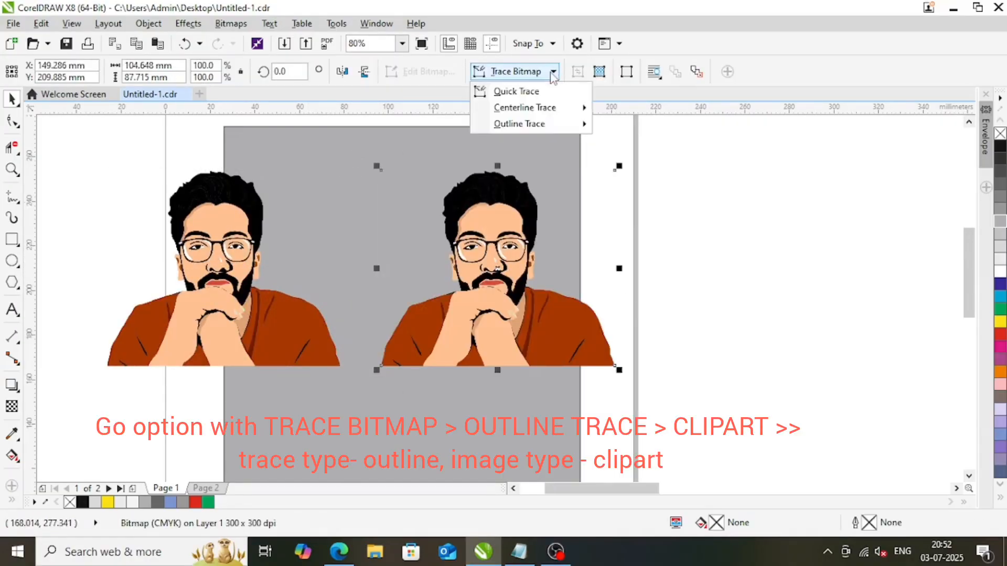
{"action": "mouse_move", "coordinate": [556, 107]}
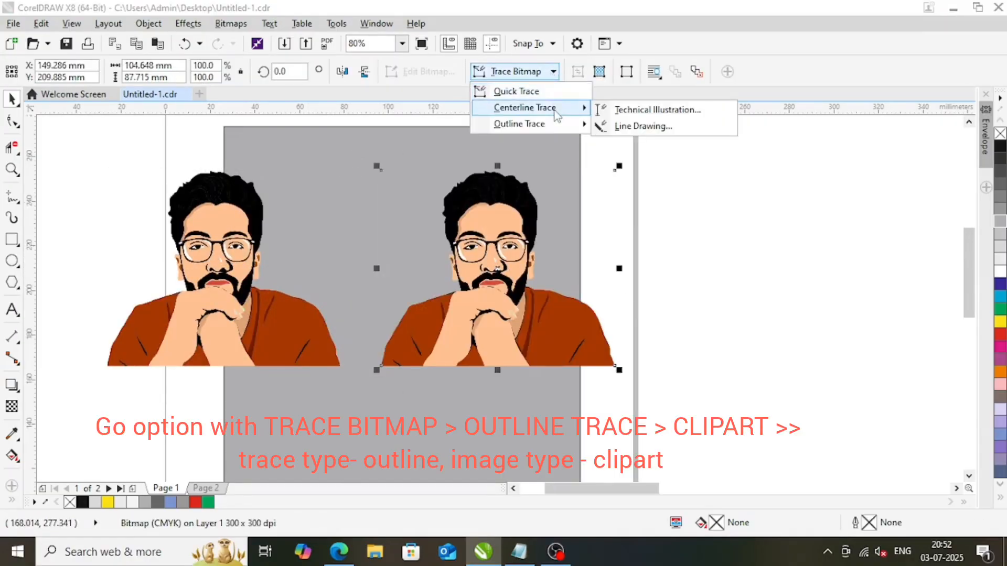
{"action": "left_click", "coordinate": [633, 127]}
{"action": "mouse_move", "coordinate": [320, 15]}
{"action": "left_mouse_down"}
{"action": "mouse_move", "coordinate": [729, 18]}
{"action": "mouse_move", "coordinate": [351, 16]}
{"action": "mouse_move", "coordinate": [352, 1]}
{"action": "left_mouse_up"}
{"action": "left_click", "coordinate": [923, 89]}
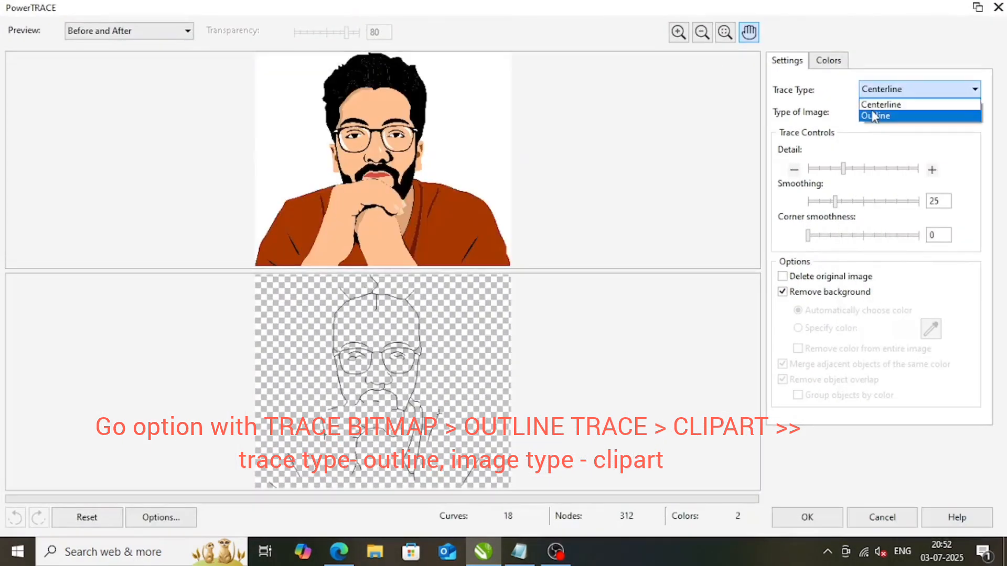
{"action": "left_click", "coordinate": [875, 116]}
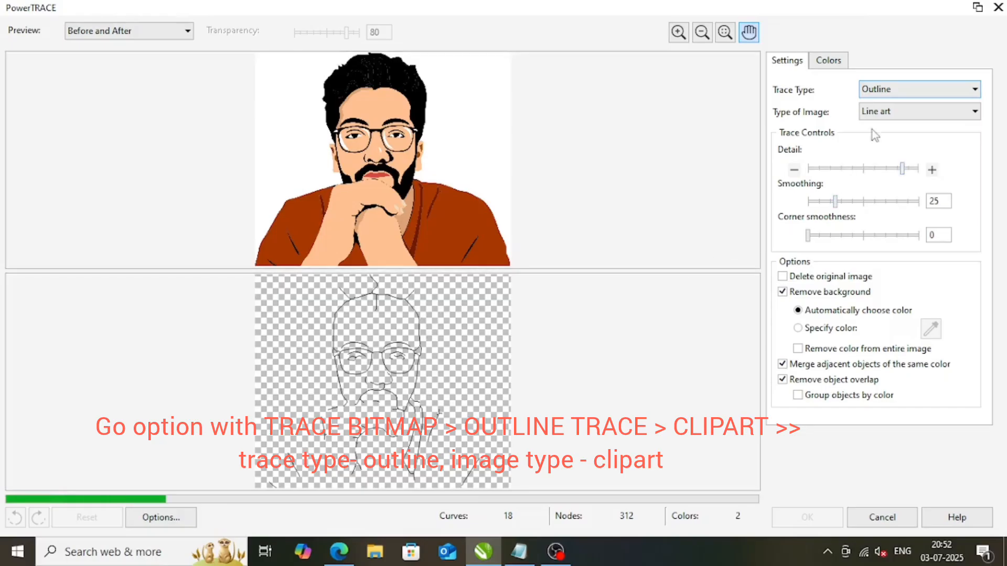
{"action": "left_click", "coordinate": [893, 113]}
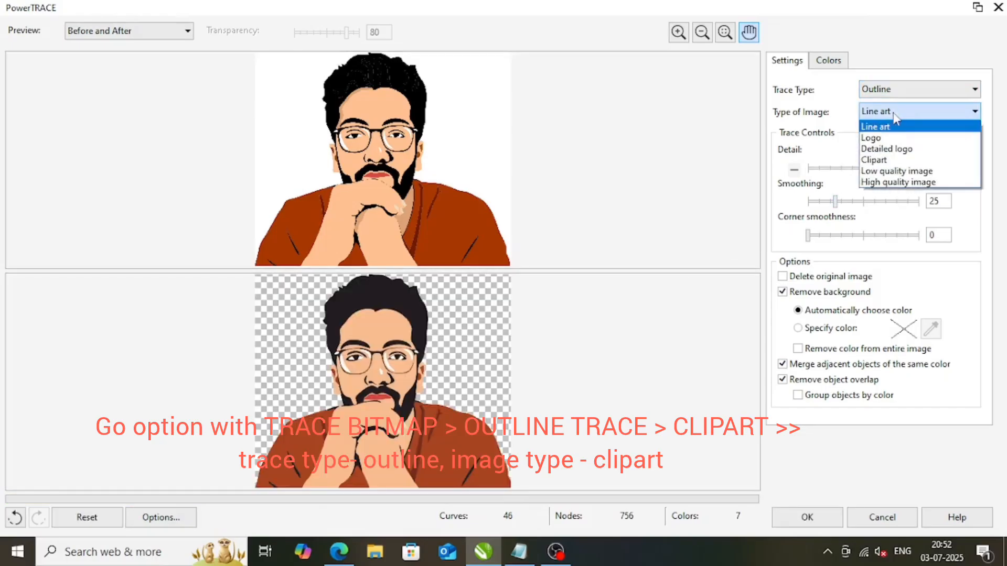
{"action": "left_click", "coordinate": [873, 161]}
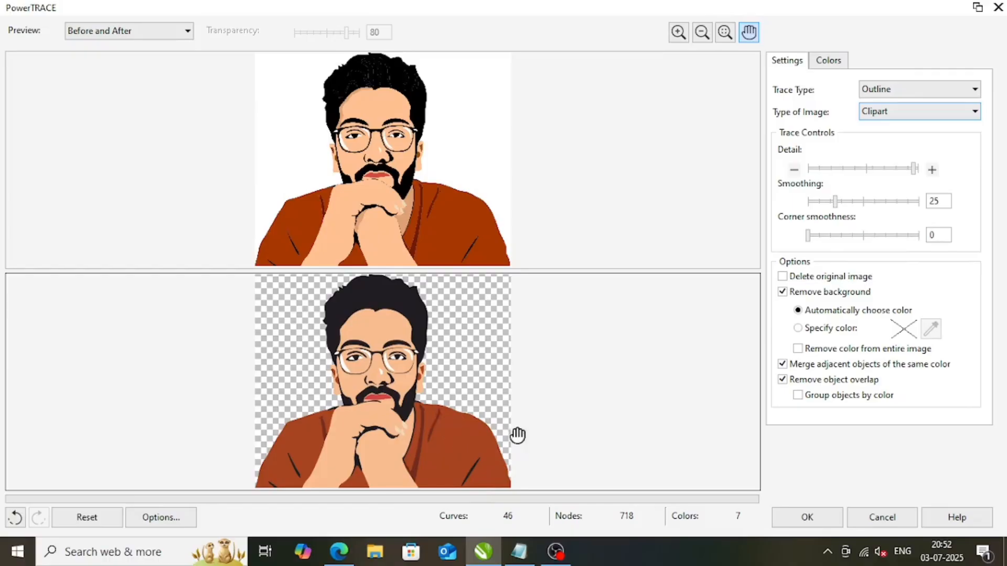
{"action": "left_click", "coordinate": [807, 517]}
{"action": "left_click_drag", "start_coordinate": [476, 283], "coordinate": [597, 283]}
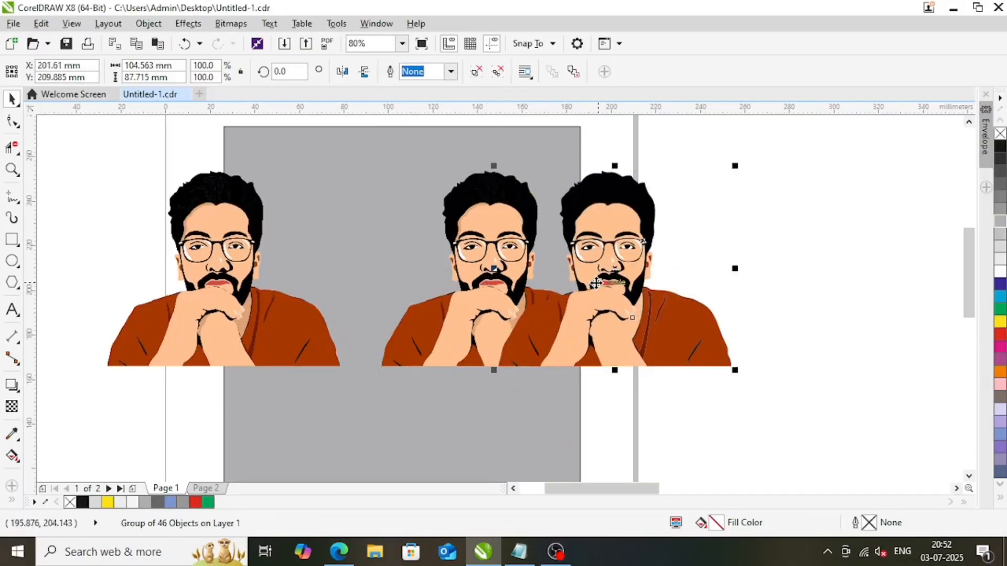
{"action": "key", "text": "ctrl+z"}
Separate the traced portrait from its source bitmap and delete that bitmap
{"action": "left_click", "coordinate": [766, 273]}
{"action": "scroll", "coordinate": [493, 281], "scroll_direction": "down", "scroll_amount": 3}
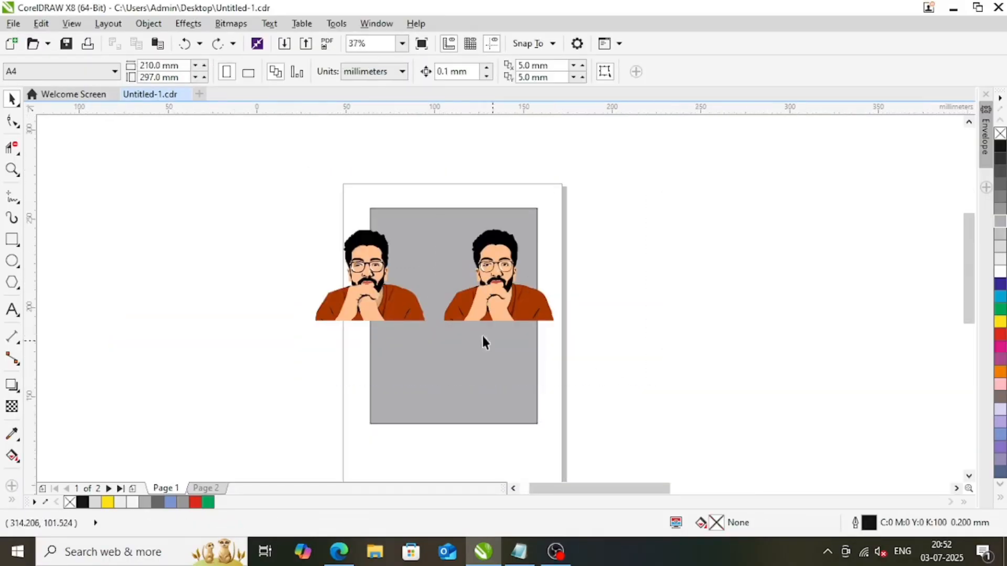
{"action": "scroll", "coordinate": [465, 251], "scroll_direction": "up", "scroll_amount": 2}
{"action": "left_click_drag", "start_coordinate": [511, 265], "coordinate": [921, 243]}
{"action": "left_click_drag", "start_coordinate": [672, 269], "coordinate": [462, 276]}
{"action": "left_click", "coordinate": [835, 292]}
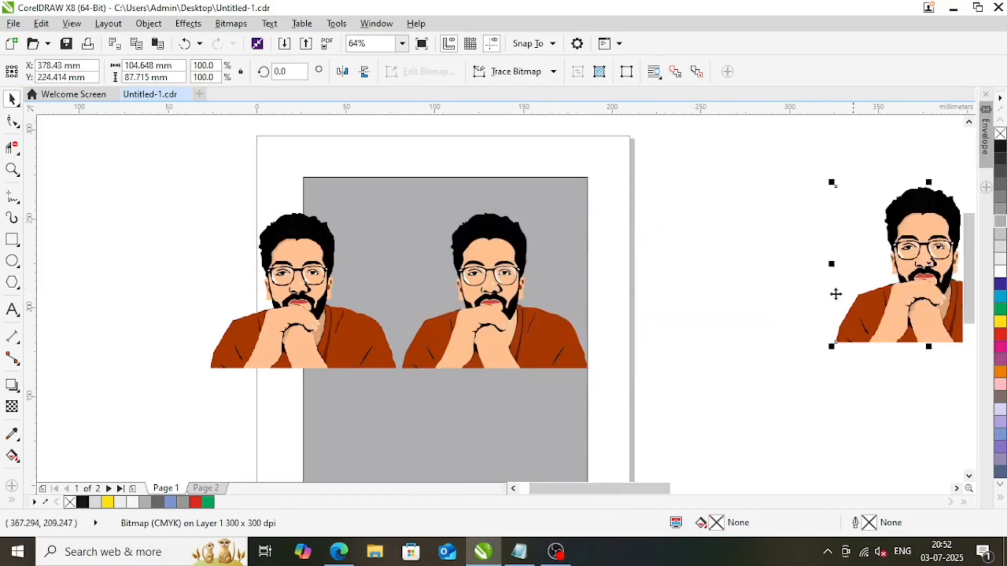
{"action": "key", "text": "Delete"}
Move the original portrait bitmap off the page to its right side
{"action": "scroll", "coordinate": [487, 297], "scroll_direction": "down", "scroll_amount": 2}
{"action": "scroll", "coordinate": [476, 305], "scroll_direction": "up", "scroll_amount": 2}
{"action": "left_click_drag", "start_coordinate": [282, 332], "coordinate": [830, 291]}
Move the grey rectangle clear of the traced portrait and place a duplicate of the traced portrait on its left
{"action": "key", "text": "F2"}
{"action": "left_click_drag", "start_coordinate": [241, 143], "coordinate": [656, 404]}
{"action": "left_click_drag", "start_coordinate": [501, 344], "coordinate": [218, 298]}
{"action": "left_click_drag", "start_coordinate": [470, 259], "coordinate": [735, 259]}
{"action": "left_click_drag", "start_coordinate": [321, 280], "coordinate": [540, 271]}
{"action": "left_click_drag", "start_coordinate": [539, 271], "coordinate": [254, 273]}
{"action": "right_click", "coordinate": [254, 273]}
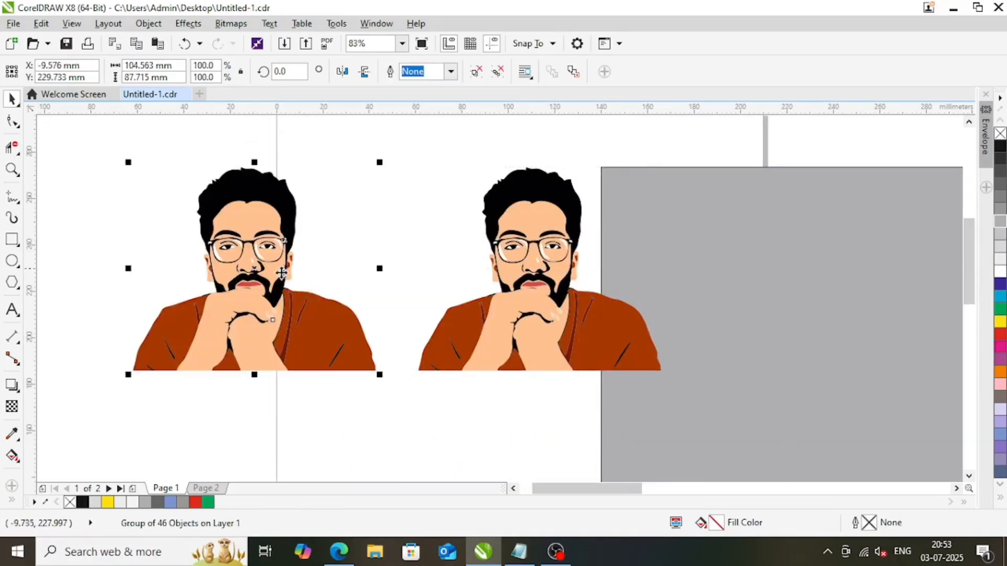
Fill and outline the left traced copy in black and convert it to a 300 dpi CMYK bitmap with transparent background
{"action": "left_click", "coordinate": [1000, 146]}
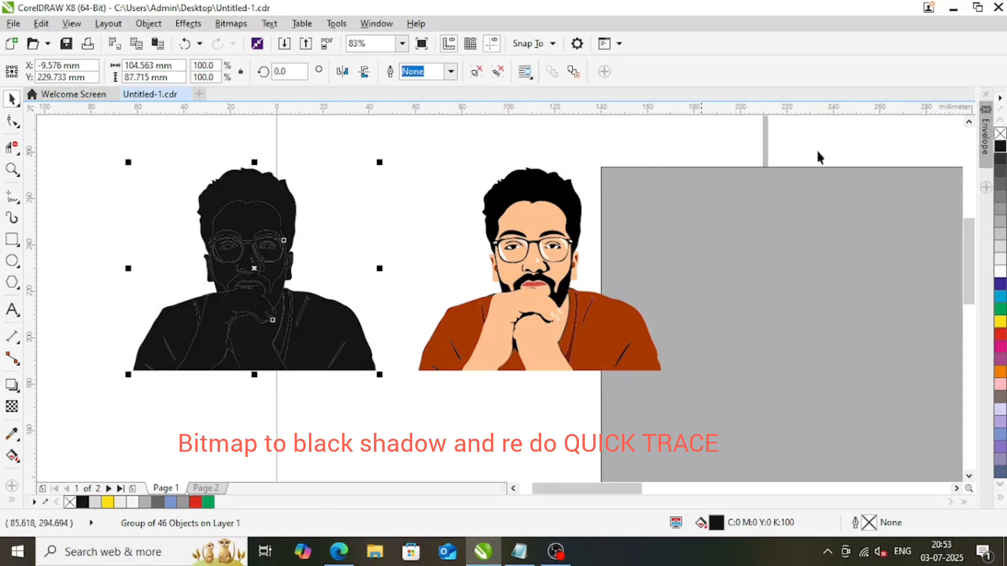
{"action": "right_click", "coordinate": [1001, 146]}
{"action": "left_click", "coordinate": [231, 23]}
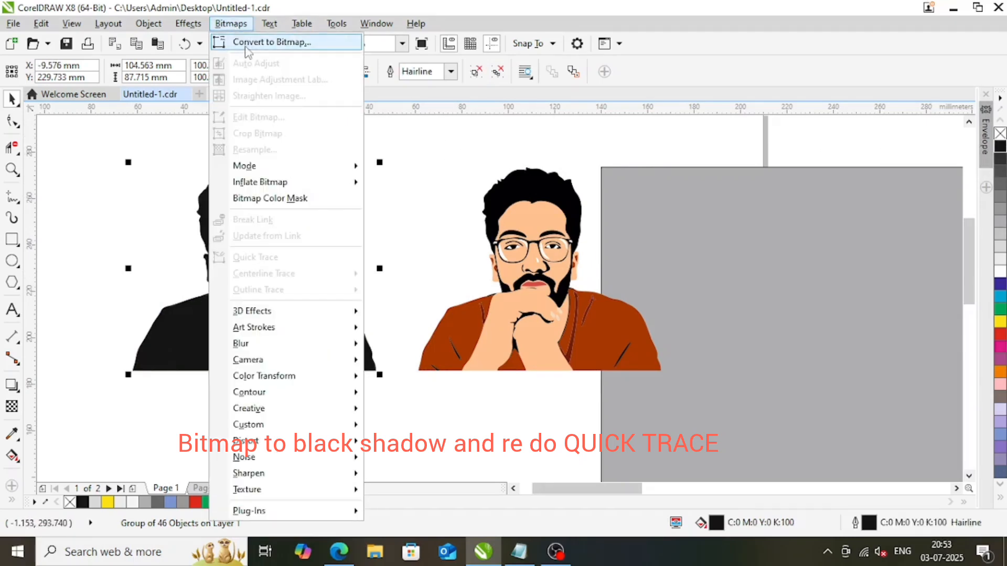
{"action": "left_click", "coordinate": [267, 40]}
{"action": "left_click", "coordinate": [506, 235]}
{"action": "left_click", "coordinate": [528, 306]}
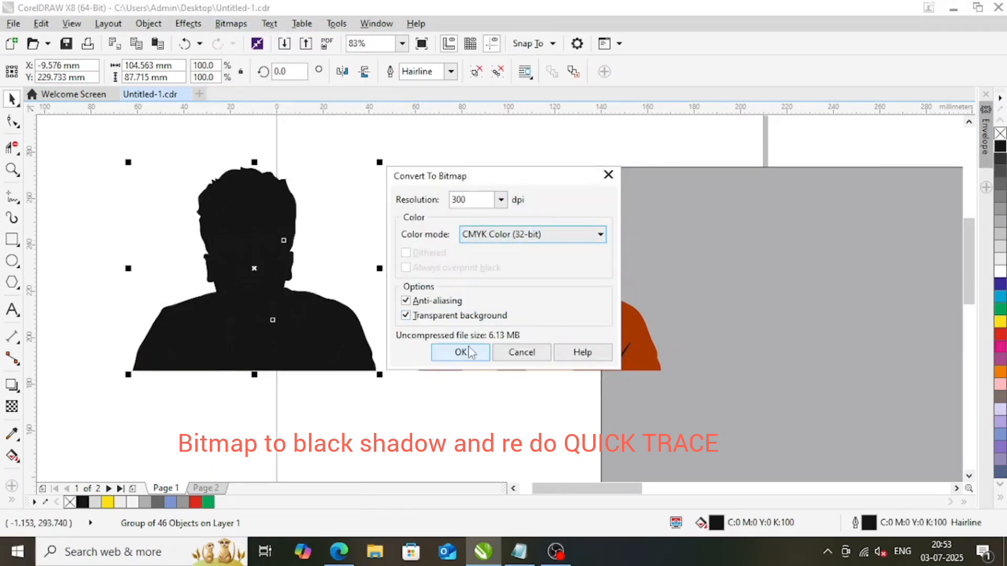
{"action": "left_click", "coordinate": [461, 352]}
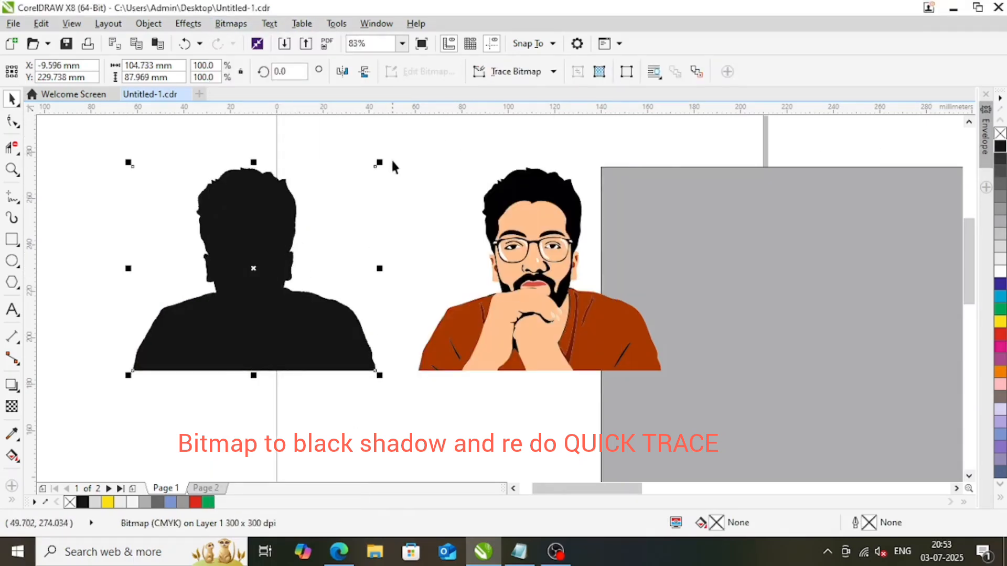
Quick Trace the black silhouette bitmap and fill the resulting curve with blue, C:100 M:100 Y:0 K:0
{"action": "left_click", "coordinate": [515, 71]}
{"action": "left_click", "coordinate": [511, 89]}
{"action": "left_click", "coordinate": [362, 196]}
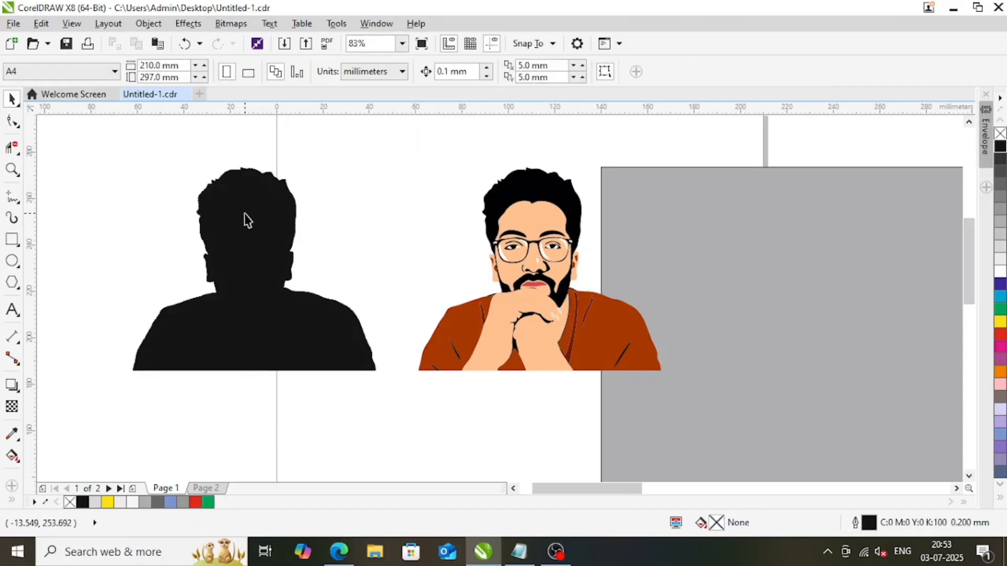
{"action": "left_click_drag", "start_coordinate": [245, 215], "coordinate": [382, 215]}
{"action": "left_click", "coordinate": [237, 223]}
{"action": "left_click_drag", "start_coordinate": [391, 252], "coordinate": [266, 252]}
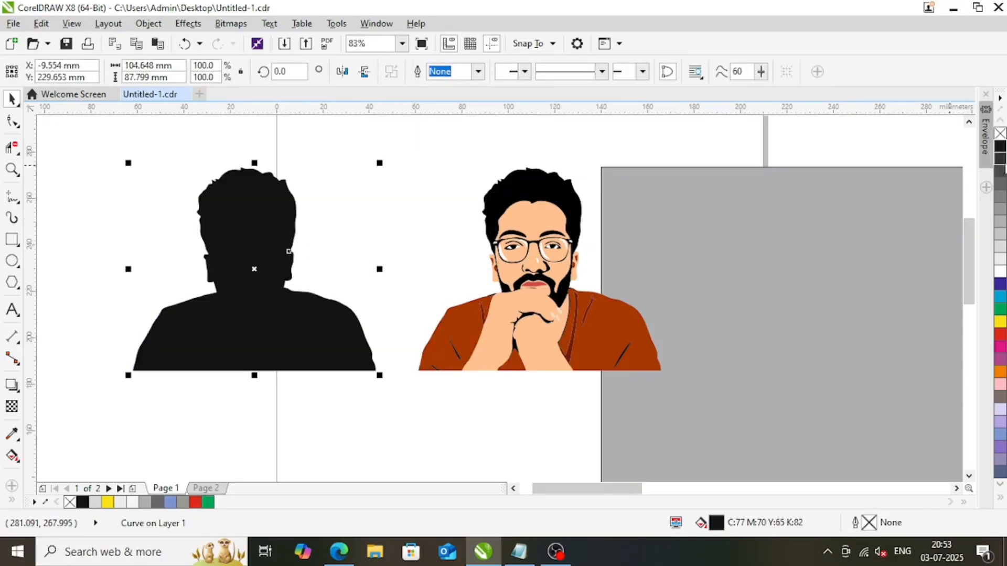
{"action": "left_click", "coordinate": [999, 284]}
{"action": "left_click", "coordinate": [384, 233]}
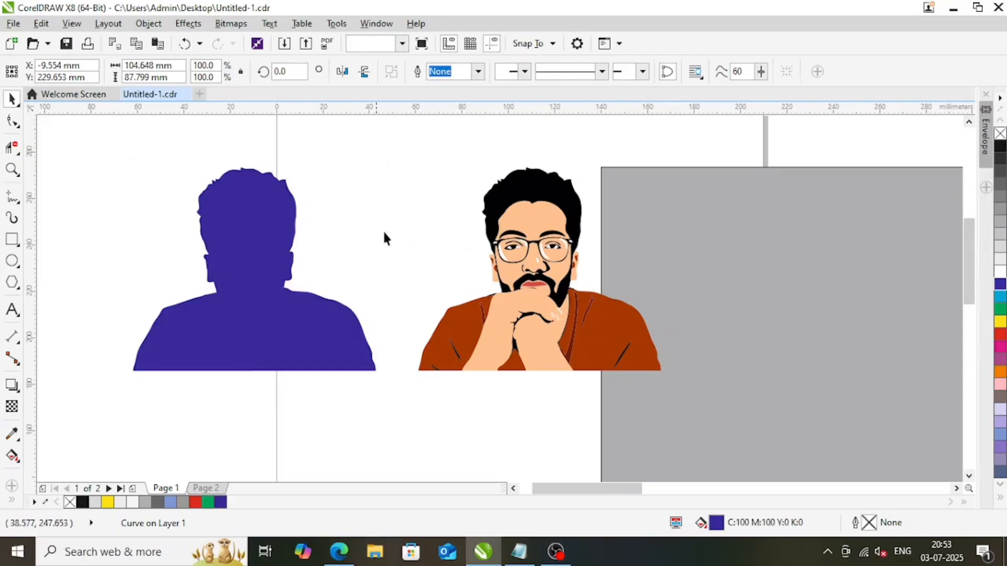
Move the traced portrait below and left of the blue silhouette, and centre the grey rectangle on the page
{"action": "key", "text": "F3"}
{"action": "key", "text": "F2"}
{"action": "left_click_drag", "start_coordinate": [280, 186], "coordinate": [790, 447]}
{"action": "left_click_drag", "start_coordinate": [483, 283], "coordinate": [166, 403]}
{"action": "left_click_drag", "start_coordinate": [573, 361], "coordinate": [421, 338]}
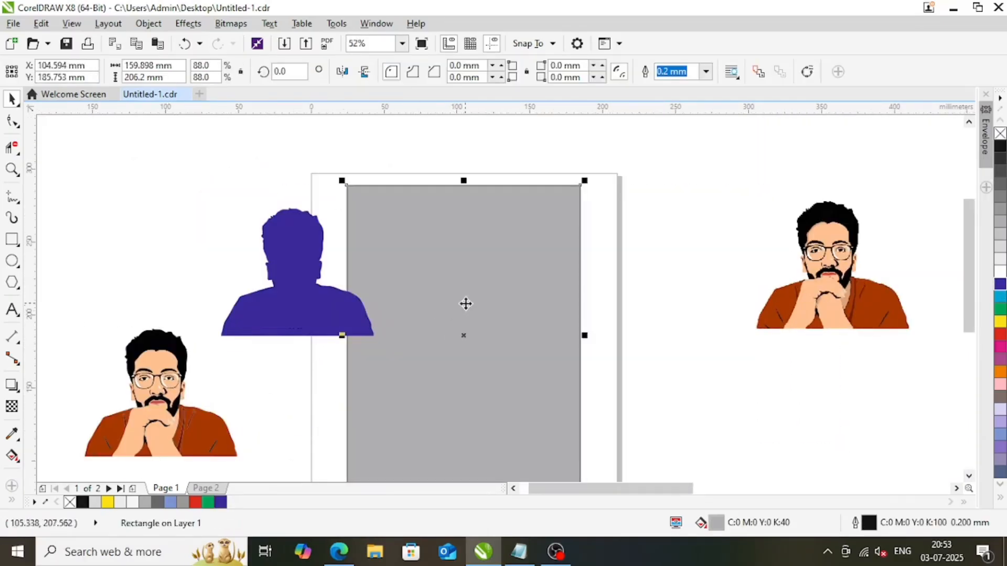
{"action": "key", "text": "p"}
Delete the original portrait bitmap lying to the right of the page
{"action": "key", "text": "F3"}
{"action": "key", "text": "F2"}
{"action": "left_click_drag", "start_coordinate": [284, 187], "coordinate": [734, 440]}
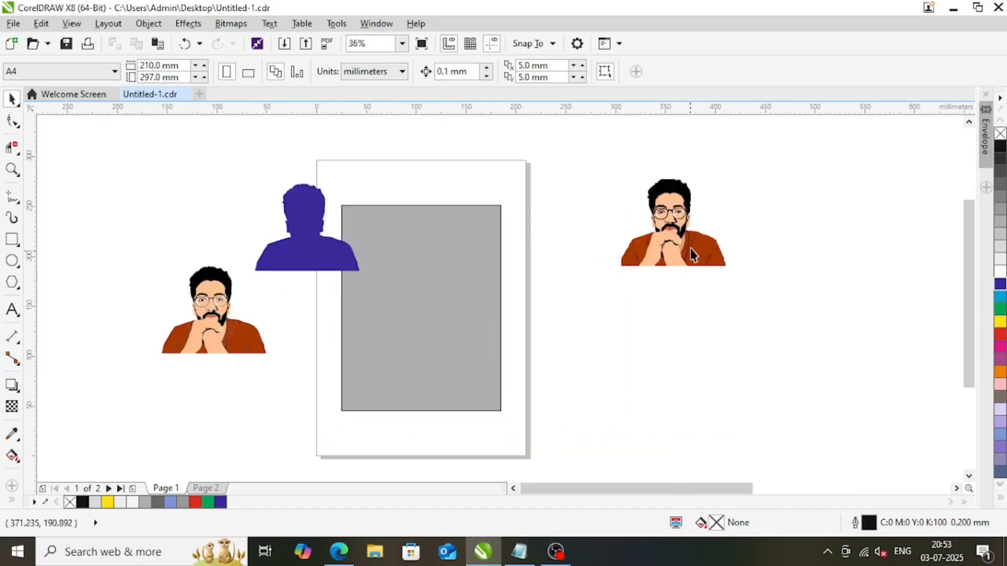
{"action": "left_click", "coordinate": [690, 249]}
{"action": "key", "text": "Delete"}
Move the blue silhouette off the page to sit above the traced portrait
{"action": "key", "text": "F2"}
{"action": "left_click_drag", "start_coordinate": [144, 151], "coordinate": [607, 456]}
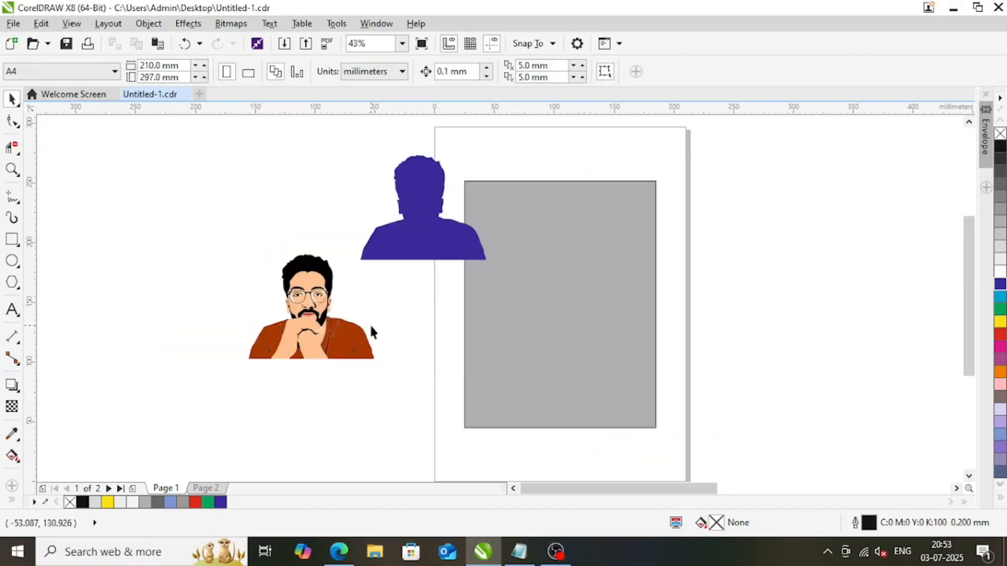
{"action": "left_click_drag", "start_coordinate": [419, 219], "coordinate": [357, 201]}
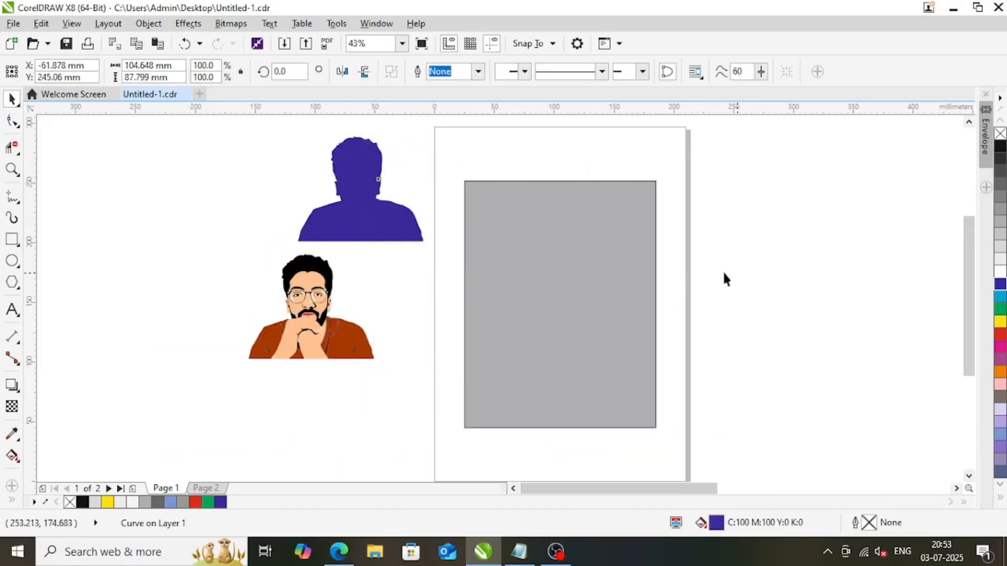
{"action": "left_click", "coordinate": [723, 279]}
Draw a paragraph text frame over the grey rectangle's left part and shorten it to about 59 × 129 mm
{"action": "left_click", "coordinate": [16, 310]}
{"action": "left_click_drag", "start_coordinate": [481, 163], "coordinate": [553, 412]}
{"action": "key", "text": "ctrl+space"}
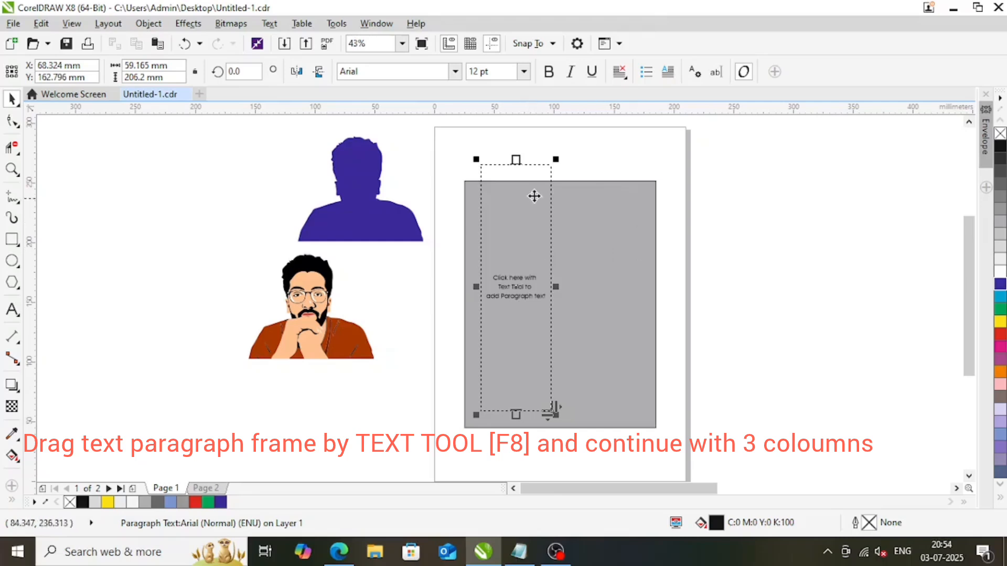
{"action": "left_click_drag", "start_coordinate": [516, 416], "coordinate": [526, 326]}
Continue the text frame into a second linked frame about 59 × 100 mm and place it to the right of the first
{"action": "left_click", "coordinate": [516, 325]}
{"action": "left_click_drag", "start_coordinate": [672, 219], "coordinate": [743, 339]}
{"action": "left_click_drag", "start_coordinate": [708, 279], "coordinate": [537, 339]}
{"action": "left_click", "coordinate": [524, 244], "text": "shift"}
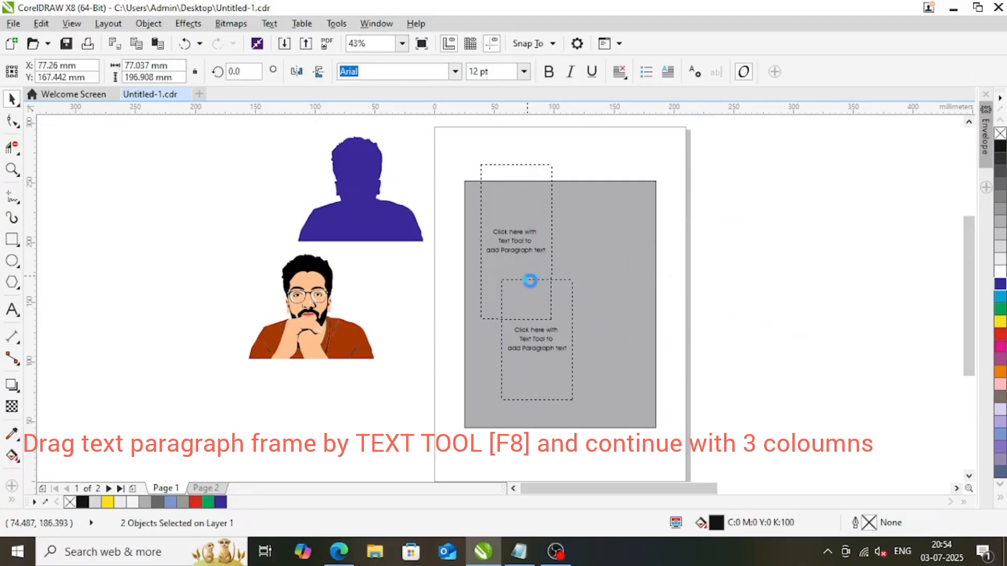
{"action": "key", "text": "c"}
{"action": "key", "text": "Escape"}
{"action": "left_click", "coordinate": [530, 393]}
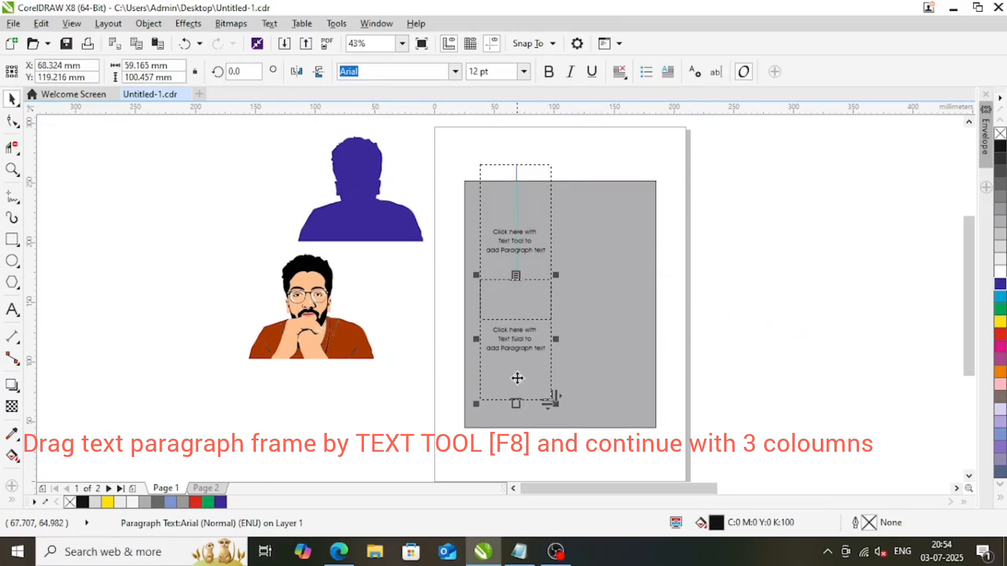
{"action": "left_click_drag", "start_coordinate": [517, 378], "coordinate": [598, 280]}
{"action": "left_click", "coordinate": [516, 182], "text": "shift"}
Move the grey rectangle off the page and delete it
{"action": "left_click", "coordinate": [504, 380]}
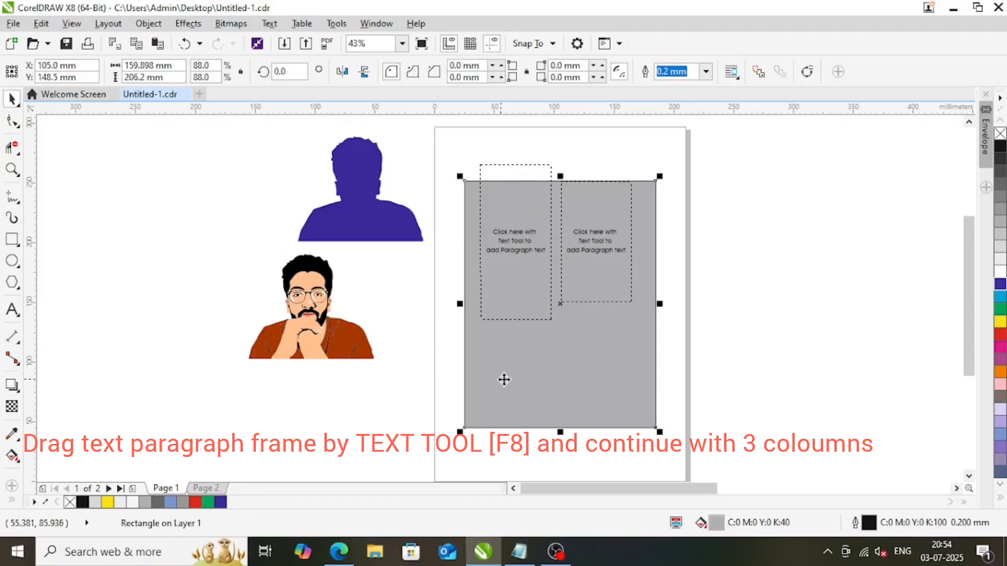
{"action": "left_click_drag", "start_coordinate": [581, 379], "coordinate": [887, 363]}
{"action": "key", "text": "Delete"}
Move both text frames lower on the page and align their top edges
{"action": "left_click", "coordinate": [604, 284]}
{"action": "left_click", "coordinate": [494, 204], "text": "shift"}
{"action": "left_click_drag", "start_coordinate": [603, 262], "coordinate": [591, 305]}
{"action": "key", "text": "y"}
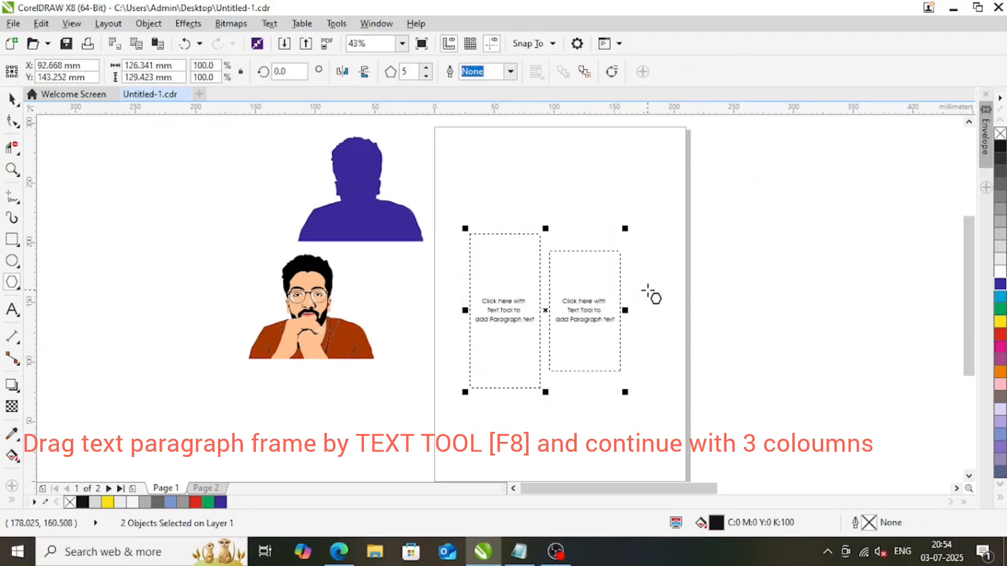
{"action": "key", "text": "t"}
{"action": "left_click", "coordinate": [708, 293]}
Extend the second text frame downward to about 129 mm so its height matches the first frame
{"action": "key", "text": "F2"}
{"action": "left_click_drag", "start_coordinate": [375, 175], "coordinate": [740, 446]}
{"action": "key", "text": "space"}
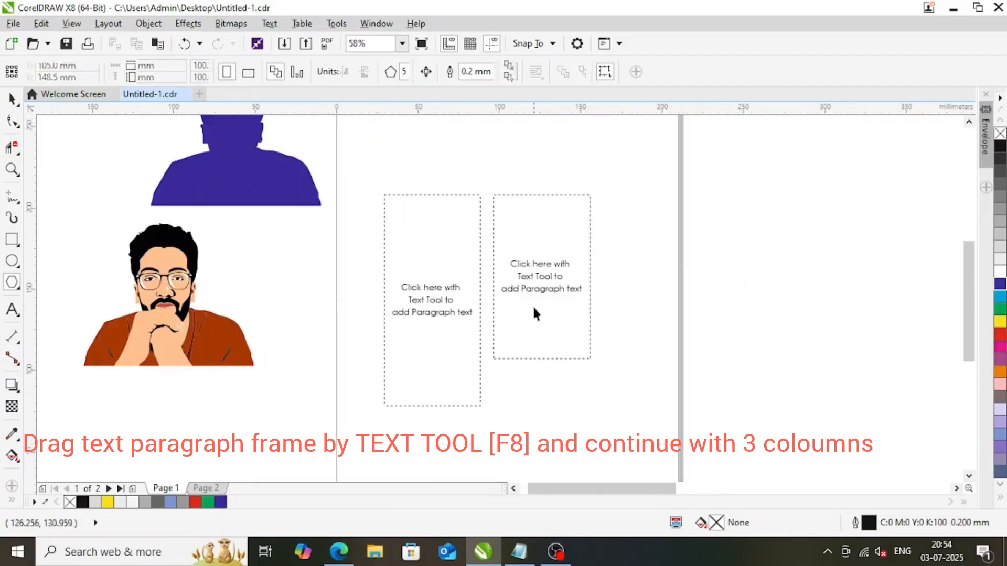
{"action": "left_click", "coordinate": [515, 363]}
{"action": "left_click", "coordinate": [541, 332]}
{"action": "left_click_drag", "start_coordinate": [542, 363], "coordinate": [545, 408]}
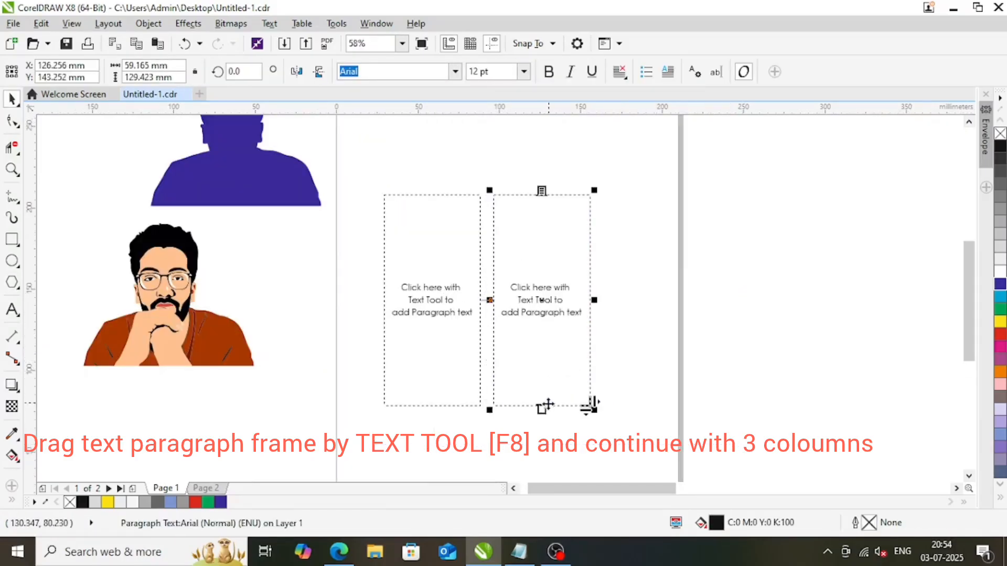
Add a third linked text frame about 59 × 129 mm and place it to the right of the second
{"action": "key", "text": "F8"}
{"action": "left_click_drag", "start_coordinate": [603, 207], "coordinate": [699, 417]}
{"action": "left_click", "coordinate": [452, 307]}
{"action": "left_click_drag", "start_coordinate": [655, 279], "coordinate": [560, 347]}
{"action": "left_click", "coordinate": [532, 262], "text": "shift"}
{"action": "key", "text": "c"}
{"action": "left_click", "coordinate": [614, 432]}
{"action": "left_click_drag", "start_coordinate": [570, 427], "coordinate": [679, 335]}
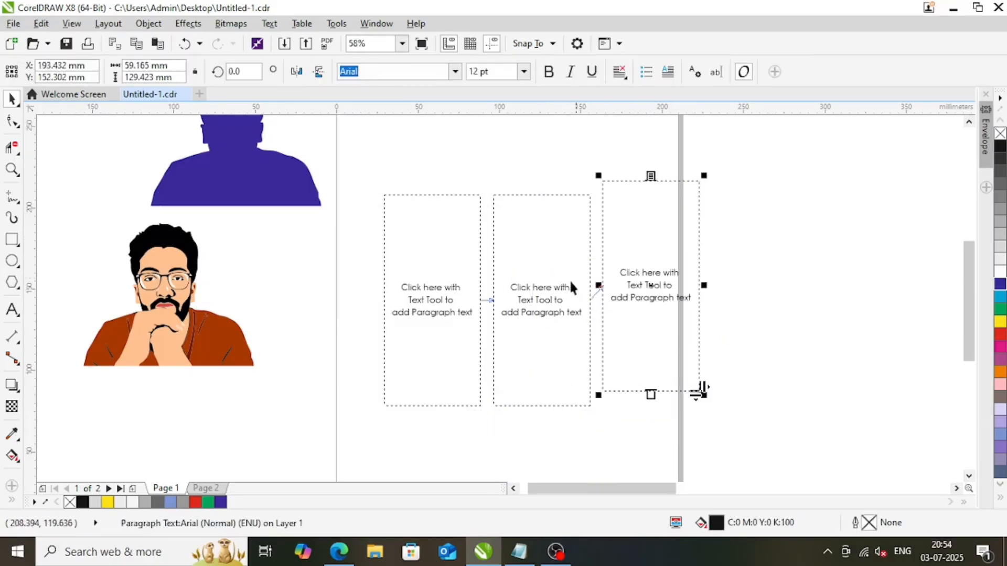
Align the three text frames along their top edges and move them together so they fit within the page
{"action": "left_click", "coordinate": [567, 290], "text": "shift"}
{"action": "left_click", "coordinate": [457, 303], "text": "shift"}
{"action": "key", "text": "t"}
{"action": "left_click_drag", "start_coordinate": [577, 324], "coordinate": [556, 339]}
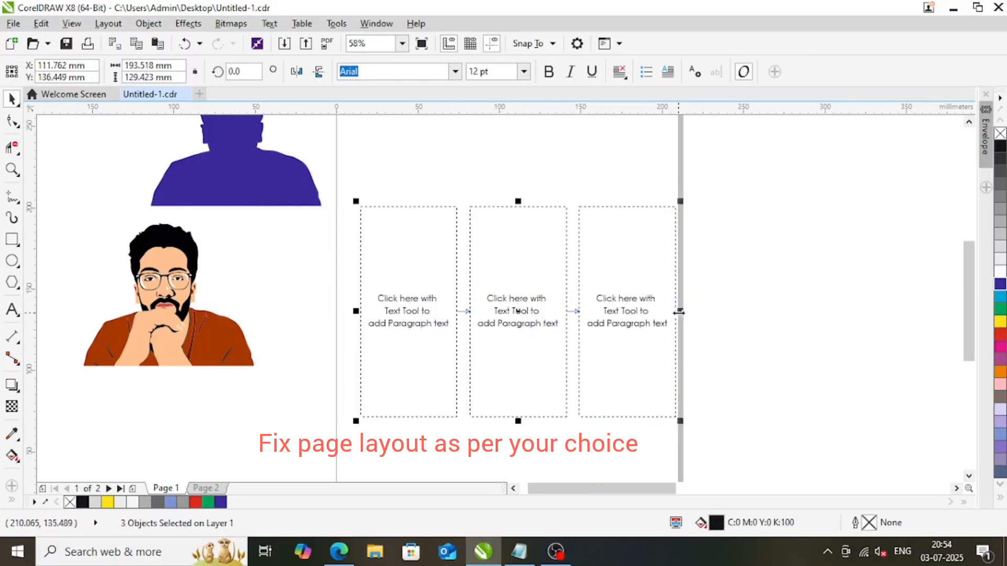
Resize the three text frames together to about 168 mm overall width and 206 mm height, with even margins on the page
{"action": "left_click_drag", "start_coordinate": [677, 313], "coordinate": [659, 323]}
{"action": "left_click_drag", "start_coordinate": [533, 321], "coordinate": [519, 271]}
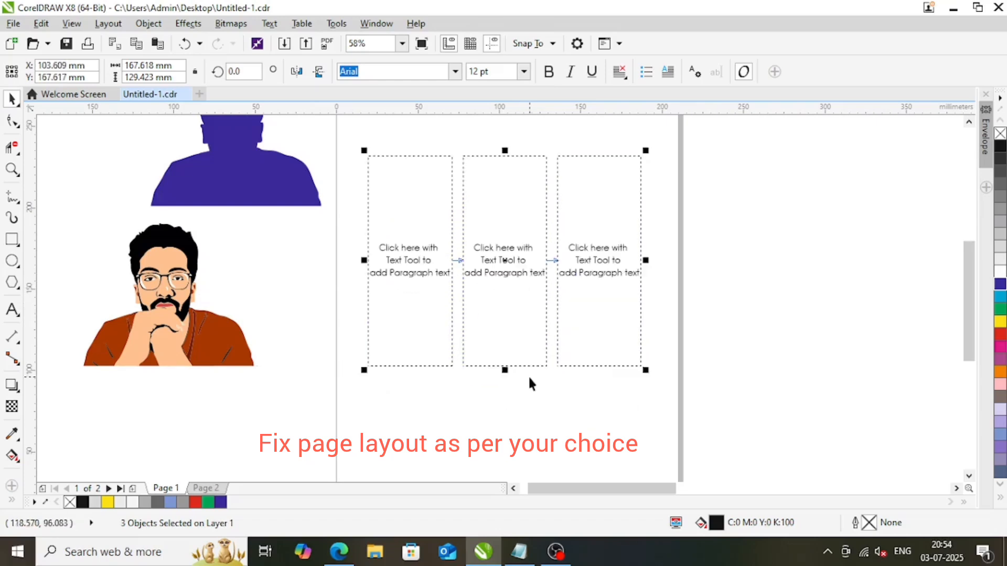
{"action": "left_click_drag", "start_coordinate": [508, 389], "coordinate": [511, 476]}
Move the portrait up beside the blue silhouette, clear of it on the side away from the page
{"action": "scroll", "coordinate": [523, 318], "scroll_direction": "down", "scroll_amount": 2}
{"action": "key", "text": "F2"}
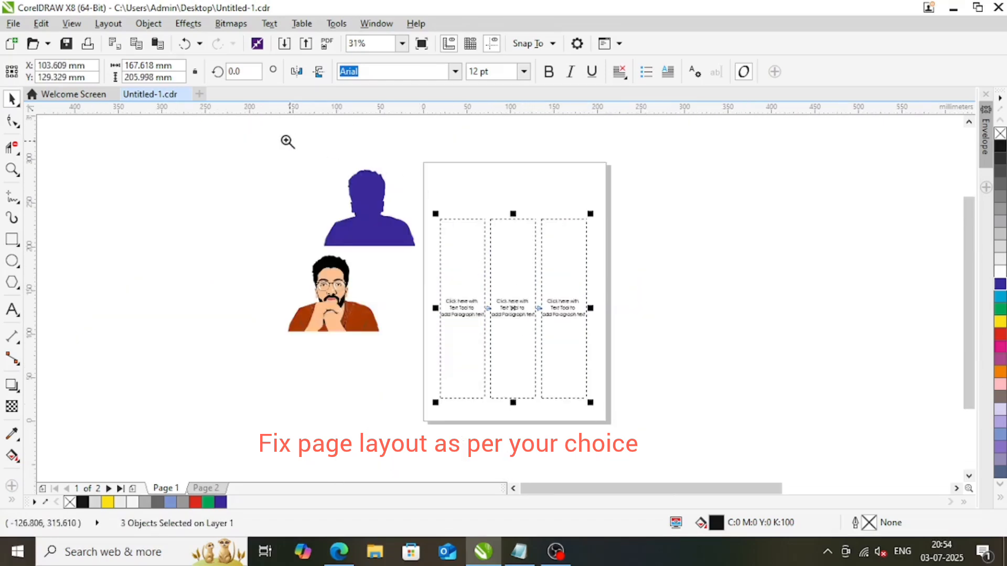
{"action": "left_click_drag", "start_coordinate": [278, 141], "coordinate": [691, 431]}
{"action": "left_click", "coordinate": [355, 220]}
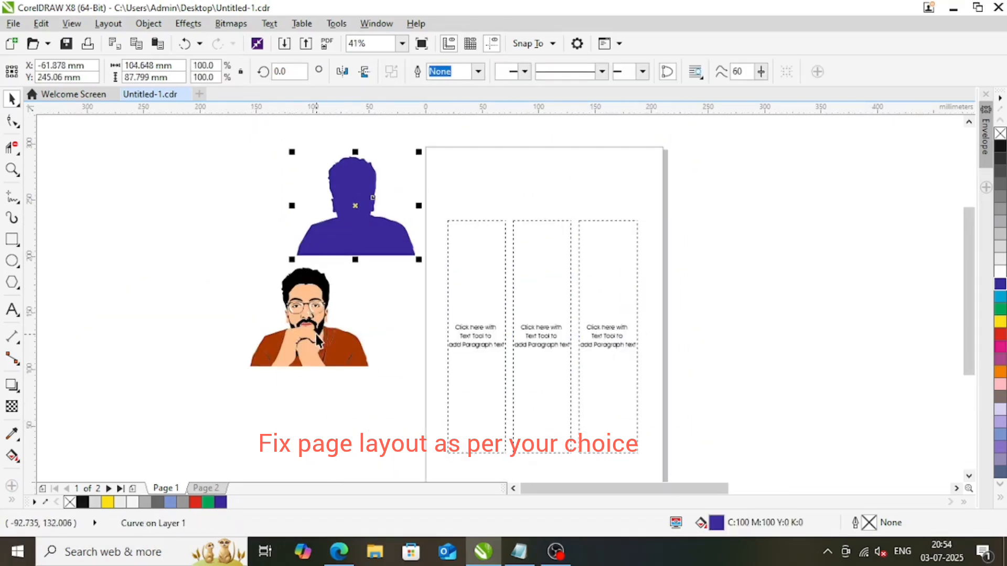
{"action": "left_click_drag", "start_coordinate": [356, 221], "coordinate": [317, 223]}
{"action": "left_click", "coordinate": [390, 232]}
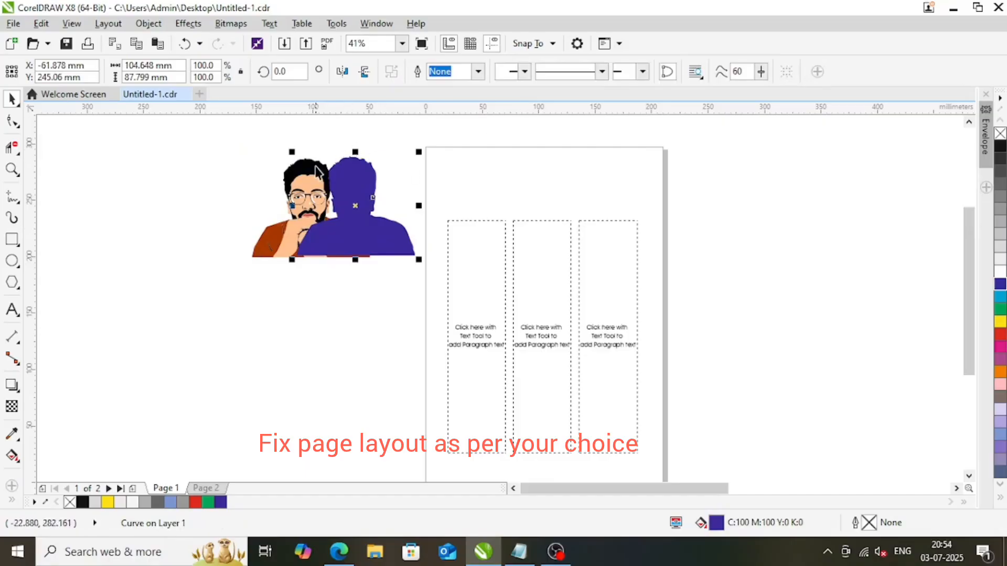
{"action": "left_click_drag", "start_coordinate": [305, 173], "coordinate": [232, 184]}
Turn on paragraph text wrapping for the silhouette, move it over the page's upper-left area, and undo the trial resize
{"action": "left_click", "coordinate": [349, 224]}
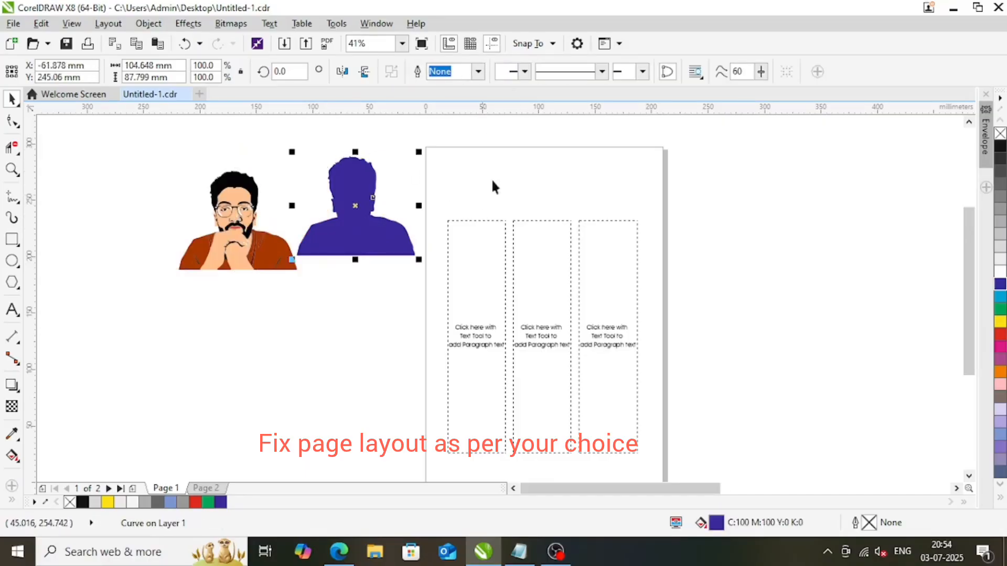
{"action": "right_click", "coordinate": [363, 187]}
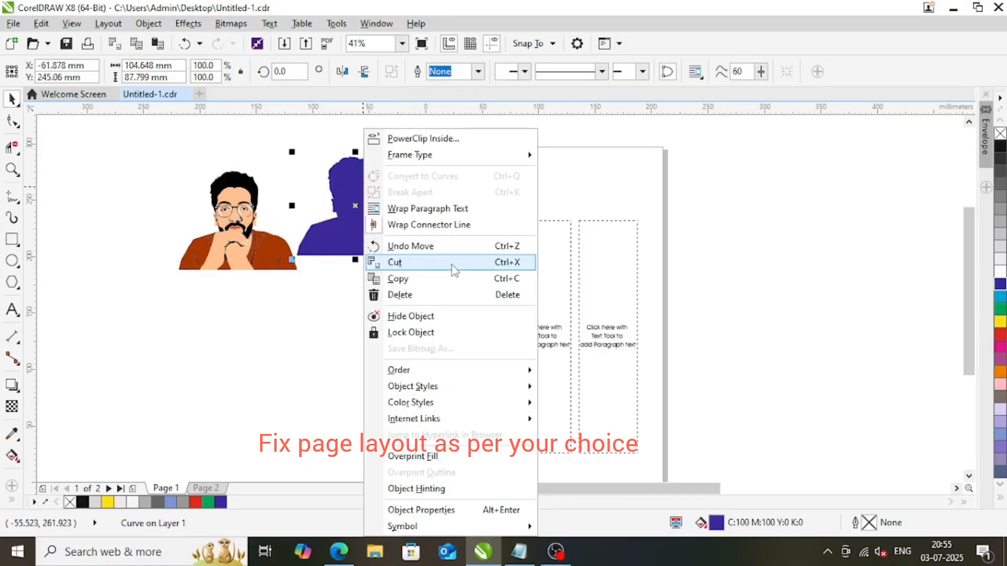
{"action": "left_click", "coordinate": [428, 209]}
{"action": "left_click_drag", "start_coordinate": [384, 233], "coordinate": [514, 244]}
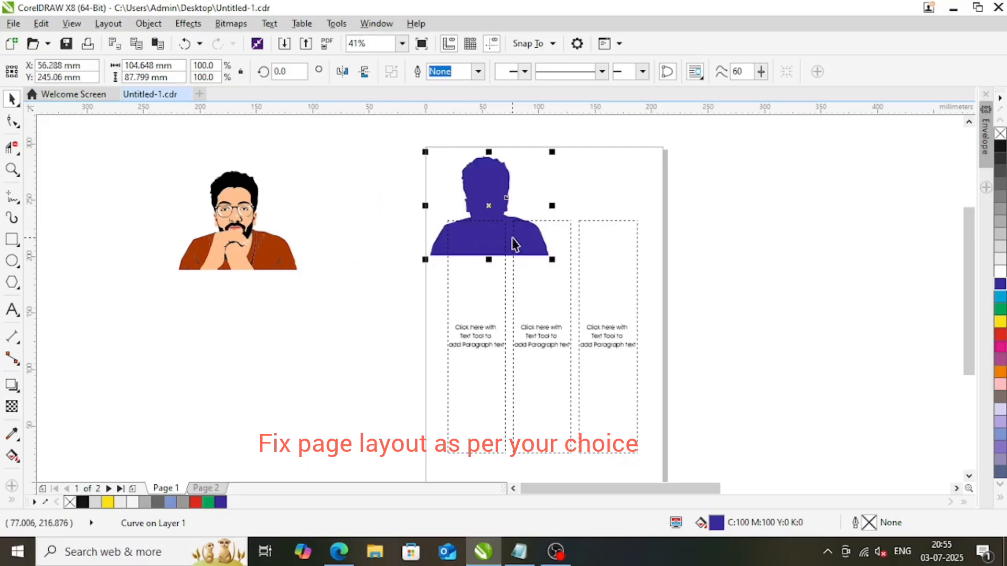
{"action": "left_click_drag", "start_coordinate": [551, 152], "coordinate": [494, 202]}
{"action": "key", "text": "ctrl+z"}
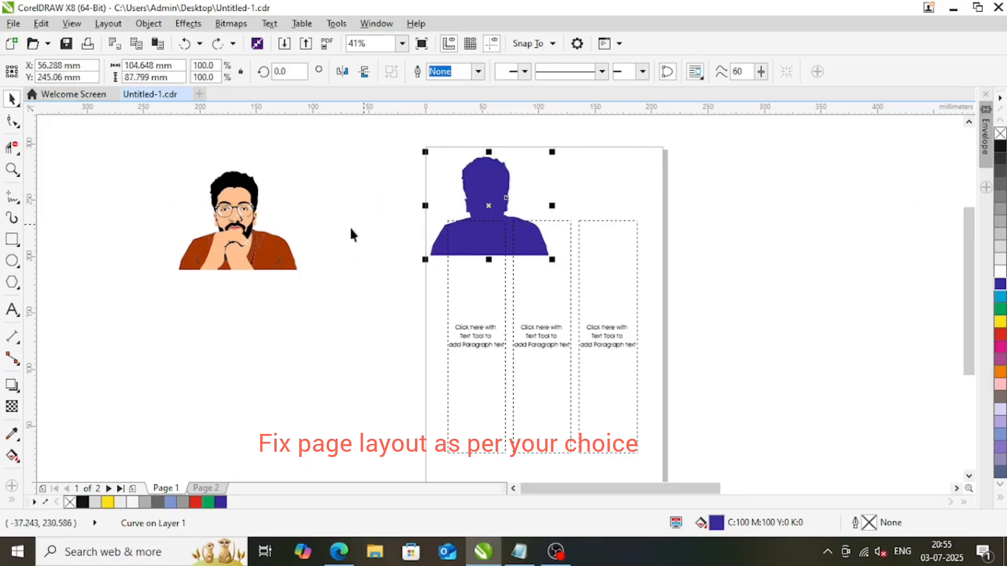
Bring the portrait onto the page beside the silhouette, then remove the silhouette's fill and give it a black outline
{"action": "left_click_drag", "start_coordinate": [236, 245], "coordinate": [446, 217]}
{"action": "left_click", "coordinate": [502, 177]}
{"action": "left_click", "coordinate": [1000, 133]}
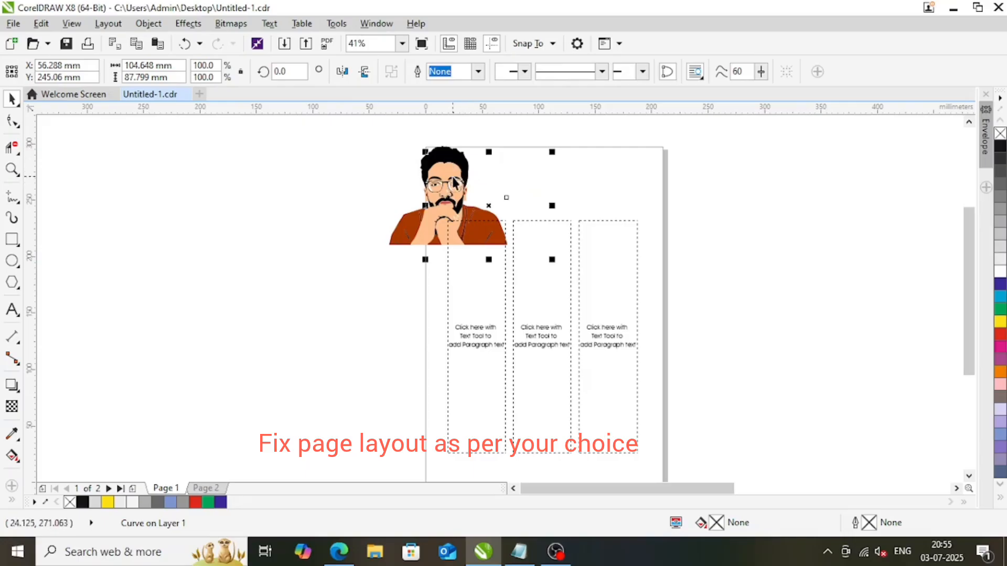
{"action": "right_click", "coordinate": [1000, 147]}
Centre the portrait on the silhouette outline both horizontally and vertically, and group the two
{"action": "left_click", "coordinate": [483, 166]}
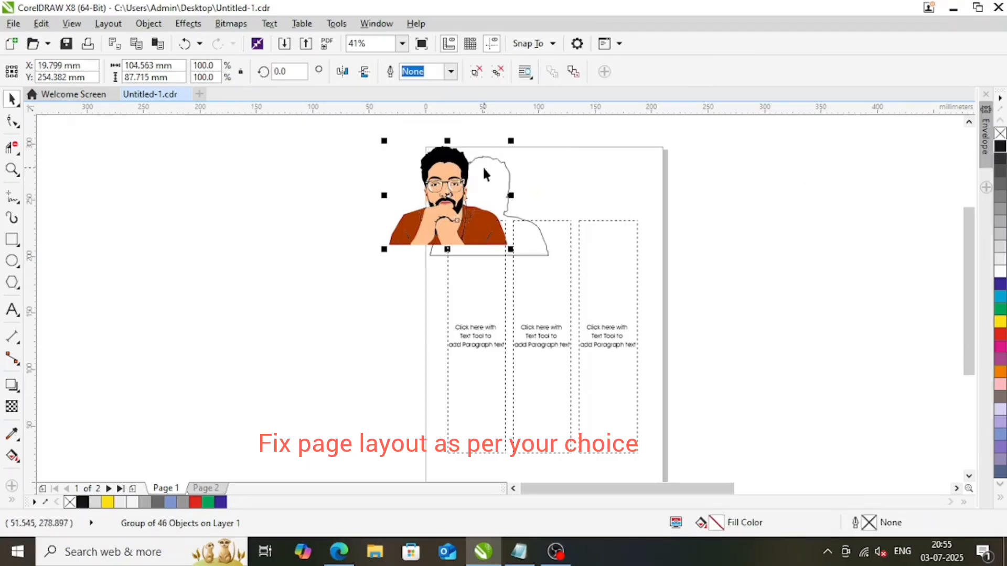
{"action": "left_click", "coordinate": [483, 166], "text": "shift"}
{"action": "key", "text": "e"}
{"action": "key", "text": "c"}
{"action": "key", "text": "ctrl+g"}
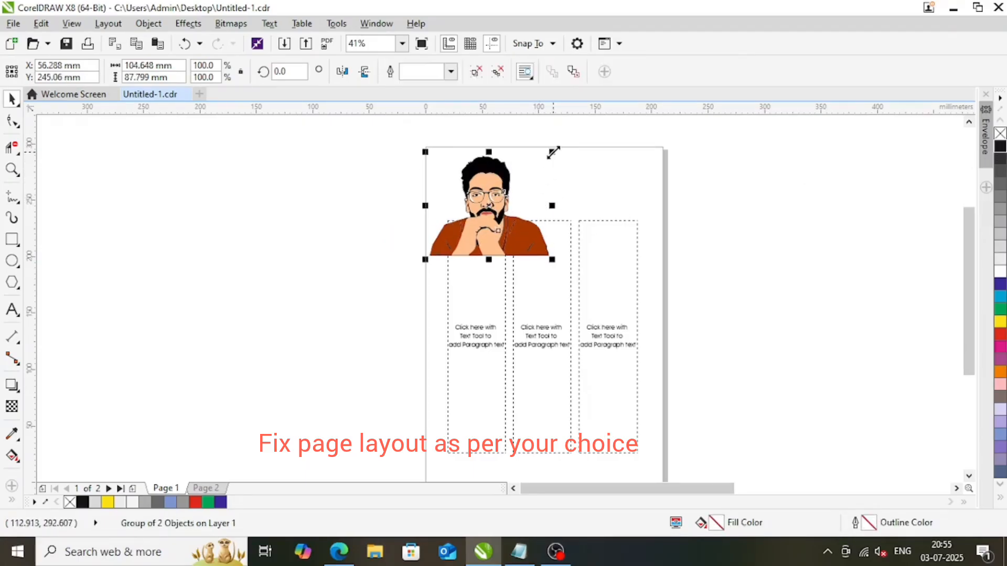
Scale the portrait group to about 49 × 42 mm and centre it horizontally on the first text column
{"action": "left_click_drag", "start_coordinate": [552, 151], "coordinate": [500, 203]}
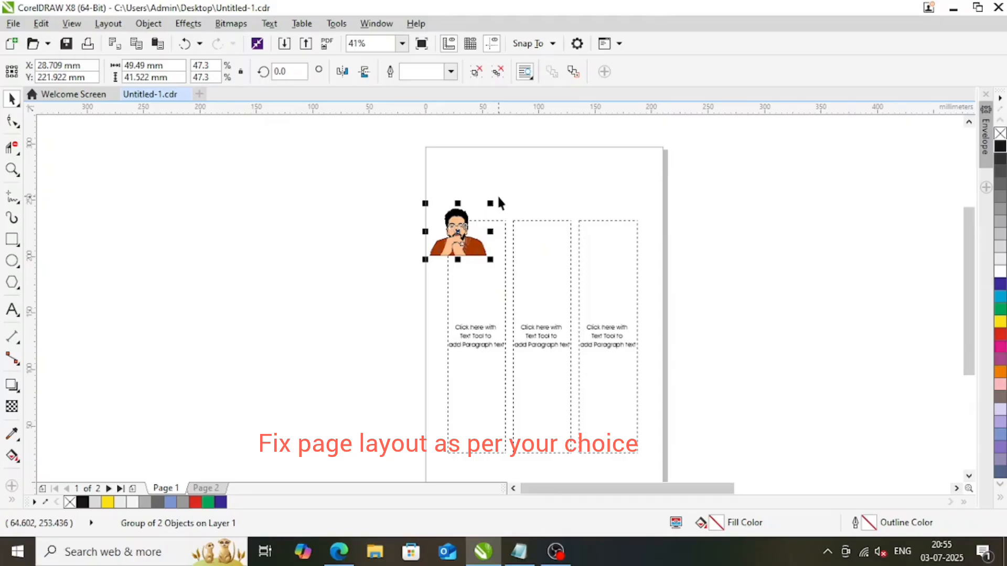
{"action": "scroll", "coordinate": [480, 190], "scroll_direction": "up", "scroll_amount": 2}
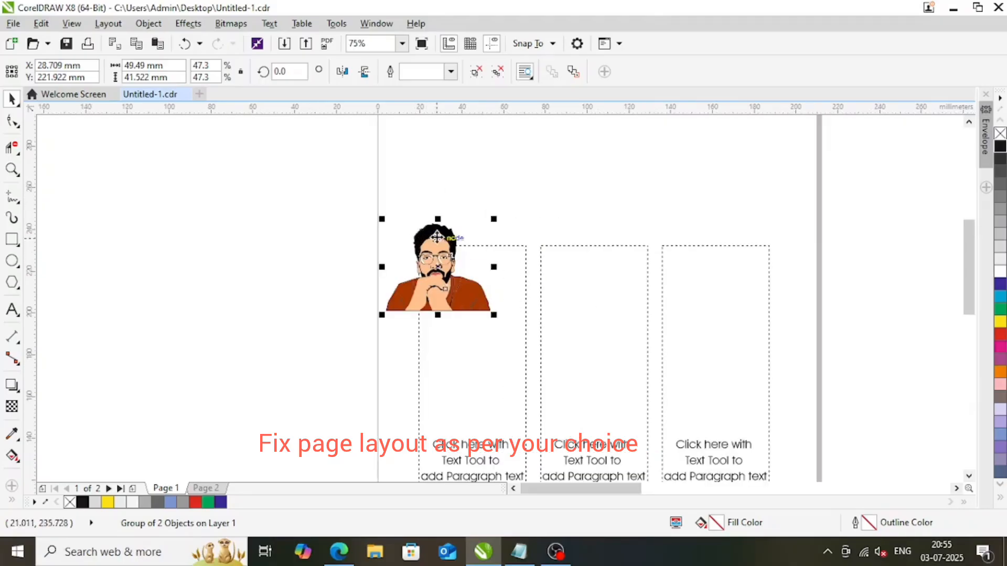
{"action": "left_click", "coordinate": [496, 338], "text": "shift"}
{"action": "key", "text": "c"}
{"action": "left_click", "coordinate": [495, 175]}
Take the repeated "Text Artist" text from Notepad and paste it into the first linked frame in CorelDRAW to fill the columns
{"action": "scroll", "coordinate": [445, 254], "scroll_direction": "down", "scroll_amount": 1}
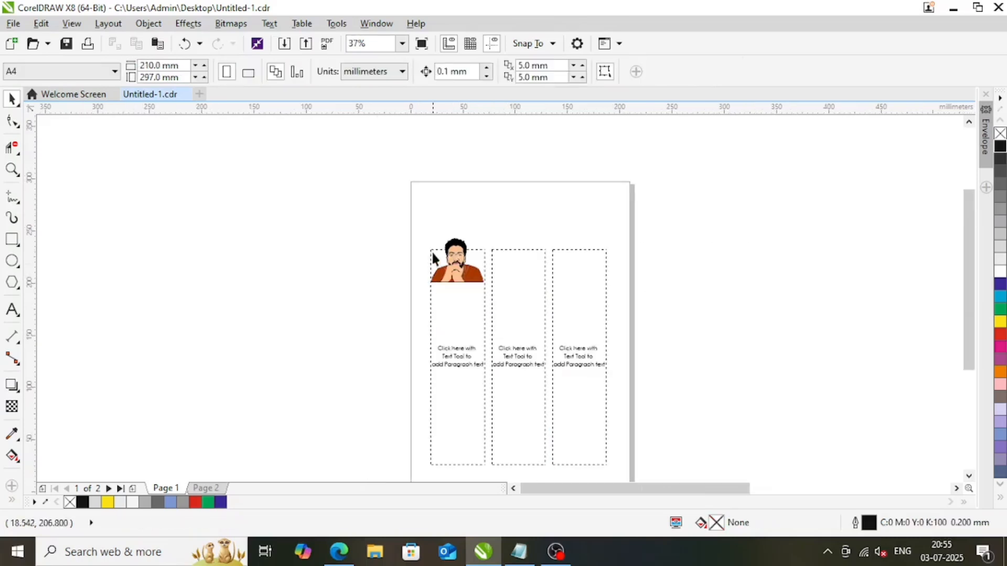
{"action": "key", "text": "F2"}
{"action": "left_click_drag", "start_coordinate": [432, 254], "coordinate": [651, 481]}
{"action": "scroll", "coordinate": [653, 483], "scroll_direction": "up", "scroll_amount": 1}
{"action": "left_click", "coordinate": [519, 551]}
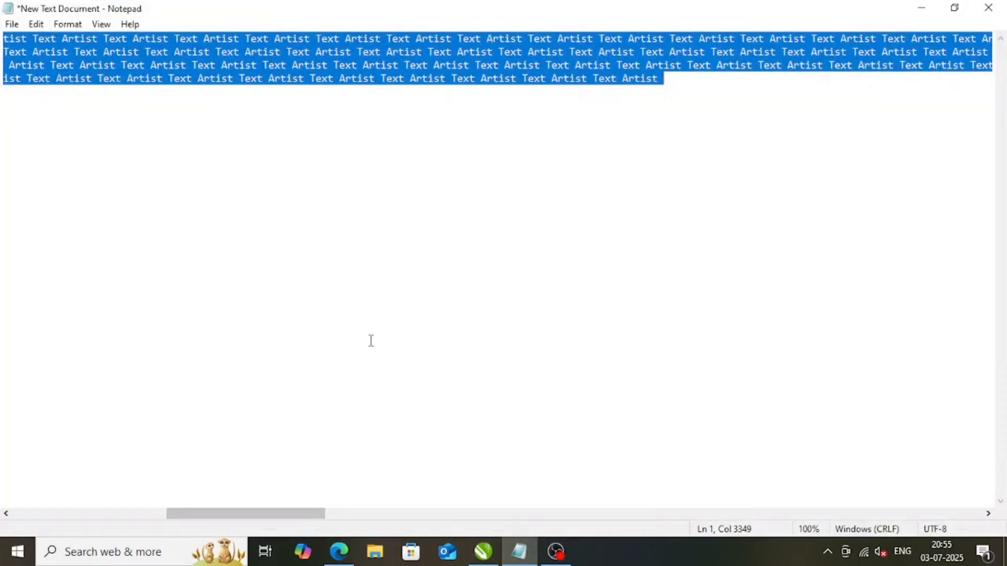
{"action": "left_click", "coordinate": [484, 552]}
{"action": "double_click", "coordinate": [408, 280]}
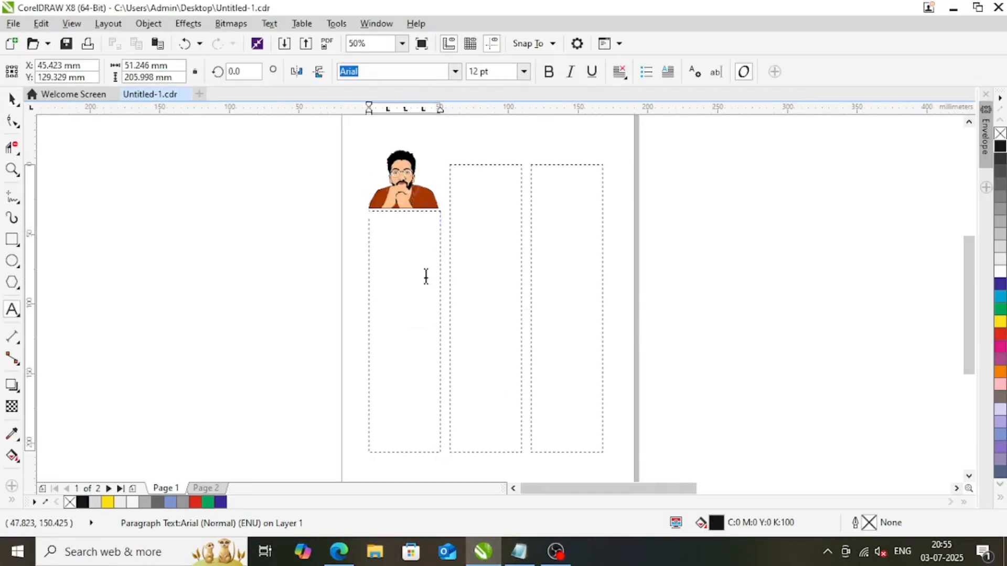
{"action": "key", "text": "ctrl+v"}
{"action": "key", "text": "ctrl+space"}
{"action": "left_click", "coordinate": [609, 292]}
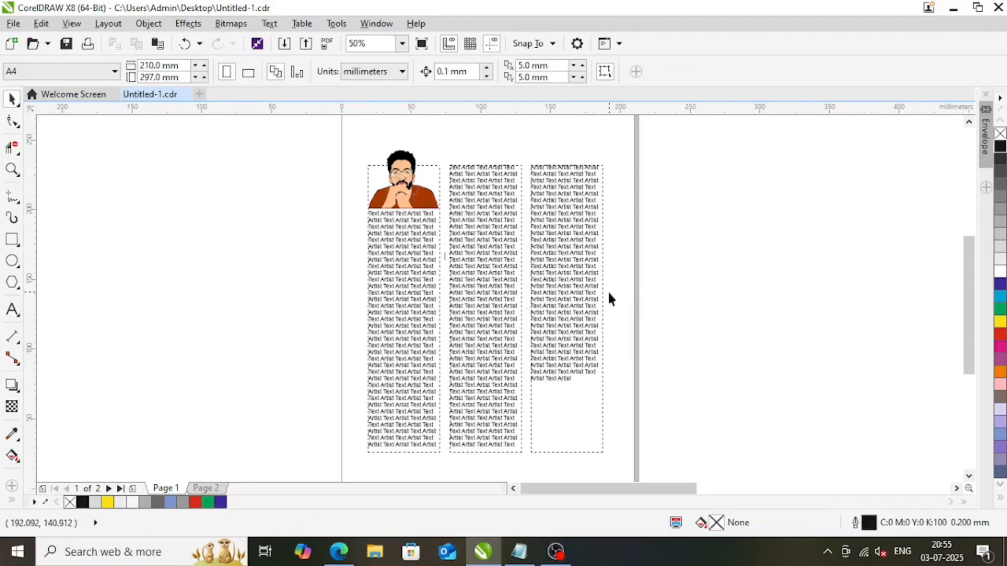
Apply a drop cap to the paragraph that starts below the portrait in the first column
{"action": "scroll", "coordinate": [509, 302], "scroll_direction": "down", "scroll_amount": 3}
{"action": "scroll", "coordinate": [587, 372], "scroll_direction": "up", "scroll_amount": 1}
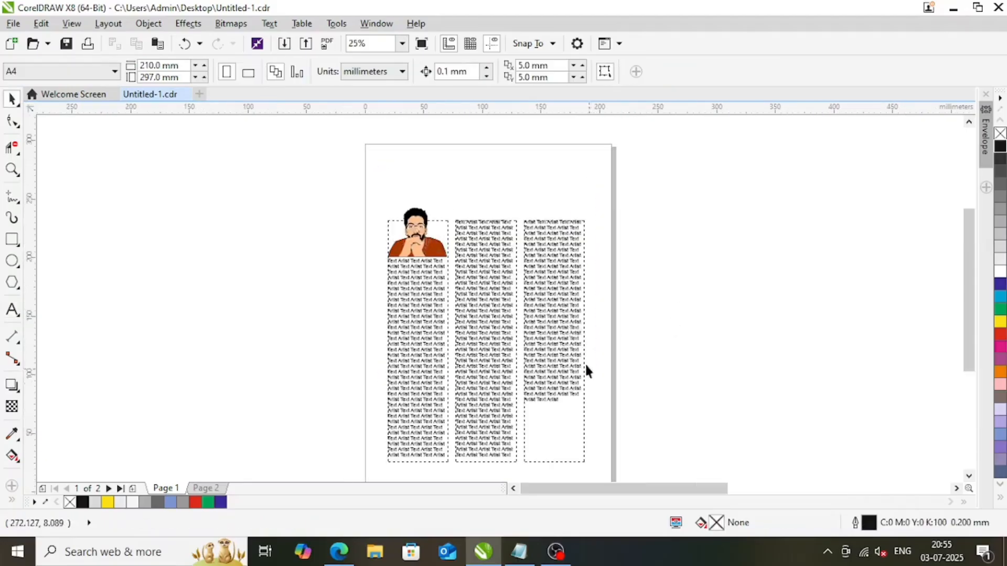
{"action": "left_click", "coordinate": [437, 210]}
{"action": "scroll", "coordinate": [419, 247], "scroll_direction": "up", "scroll_amount": 5}
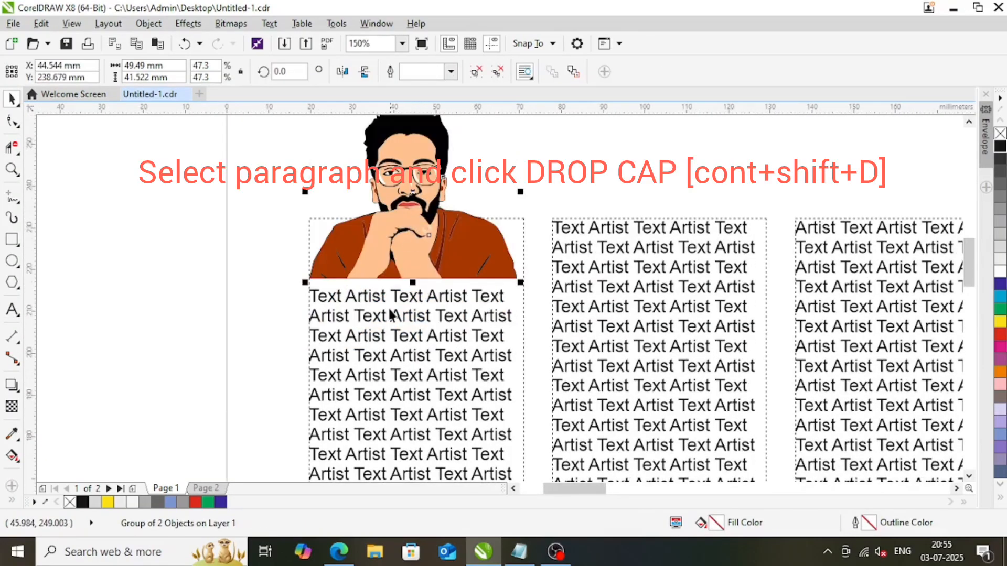
{"action": "double_click", "coordinate": [391, 315]}
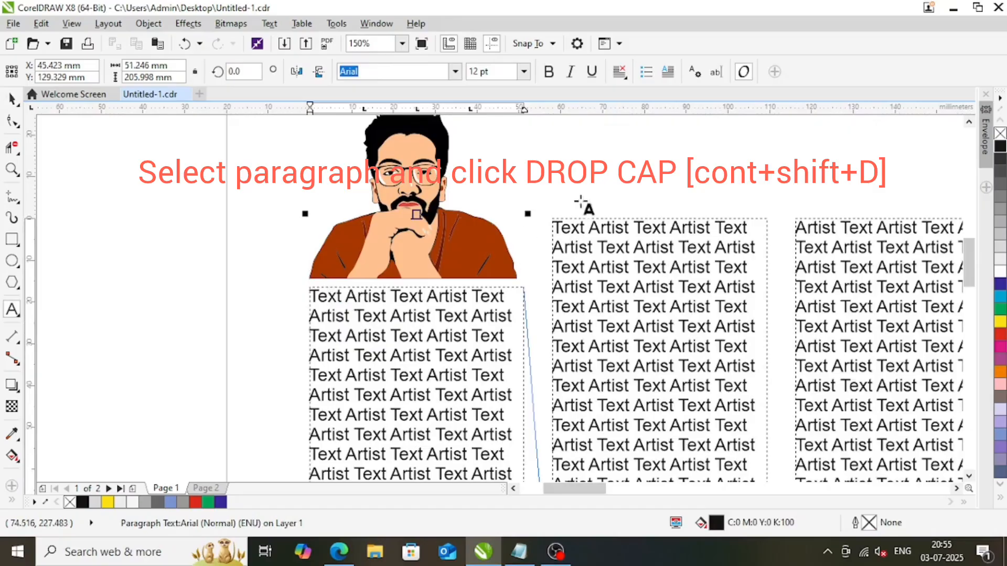
{"action": "left_click", "coordinate": [668, 72]}
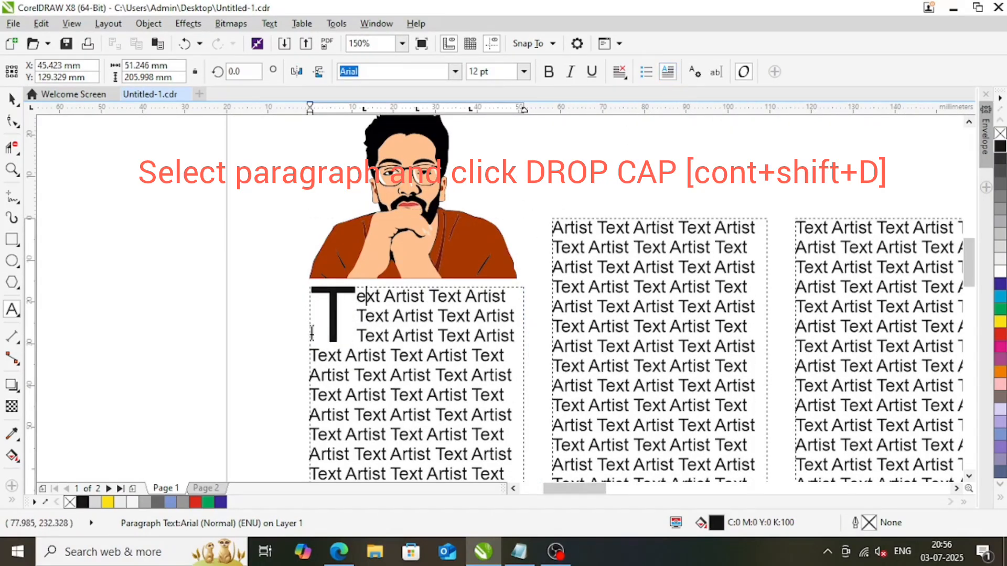
{"action": "key", "text": "ctrl+space"}
{"action": "left_click", "coordinate": [193, 273]}
{"action": "scroll", "coordinate": [300, 252], "scroll_direction": "down", "scroll_amount": 2}
{"action": "key", "text": "F2"}
{"action": "left_click_drag", "start_coordinate": [245, 166], "coordinate": [574, 459]}
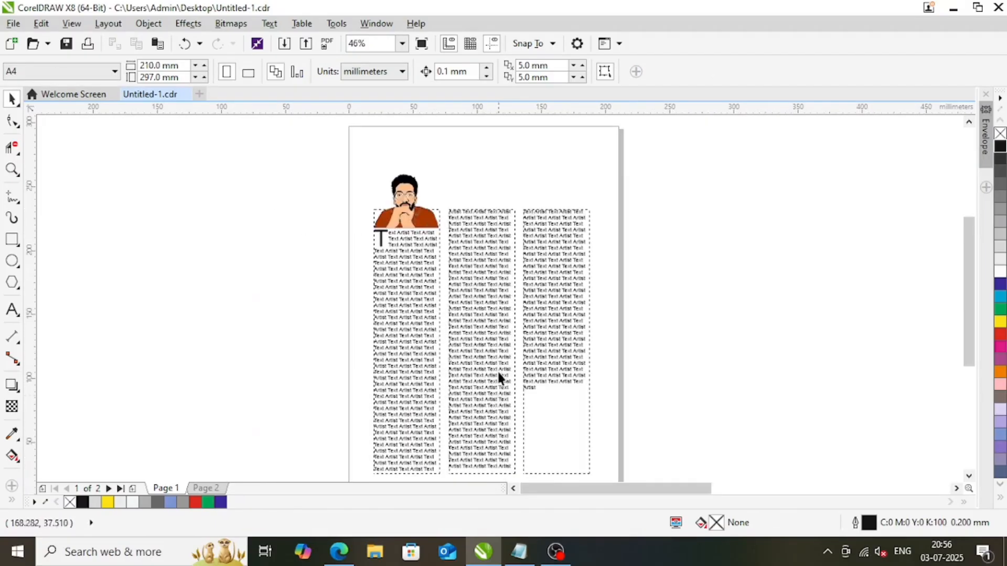
{"action": "left_click", "coordinate": [407, 195]}
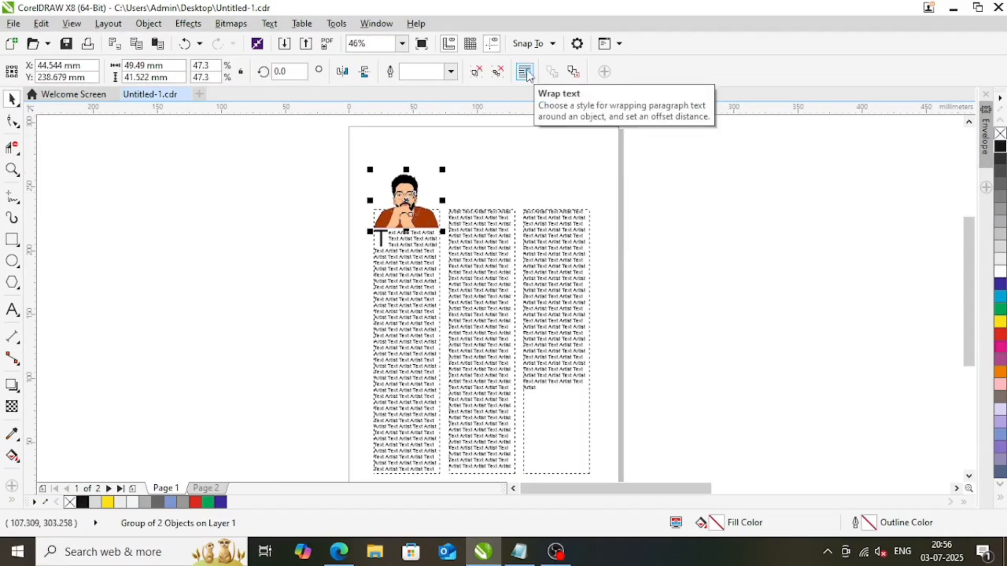
{"action": "left_click", "coordinate": [770, 229]}
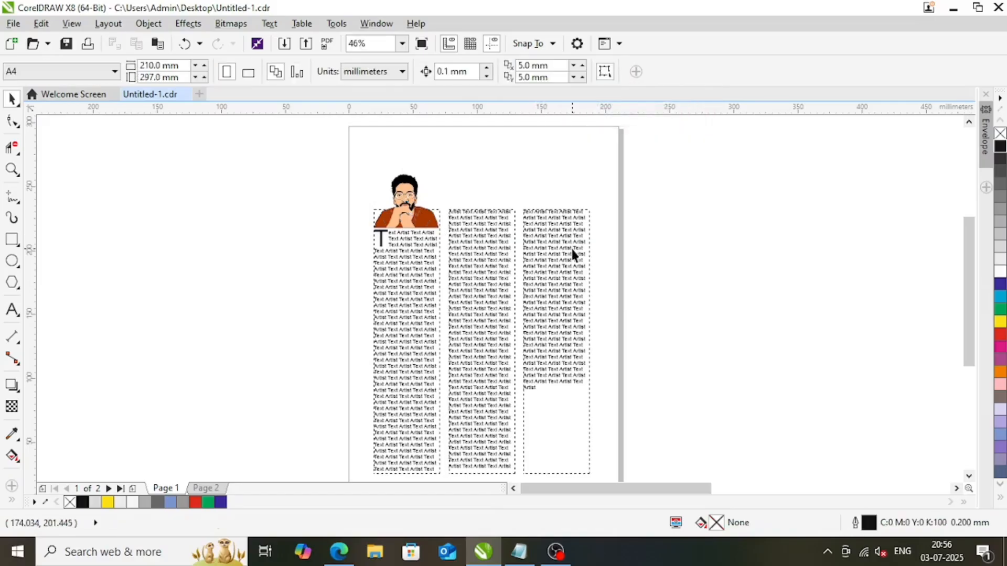
Add the artistic text heading "Wrap" with "Text Paragraph" on a second line, above the second column
{"action": "left_click_drag", "start_coordinate": [304, 135], "coordinate": [735, 333]}
{"action": "left_click", "coordinate": [12, 310]}
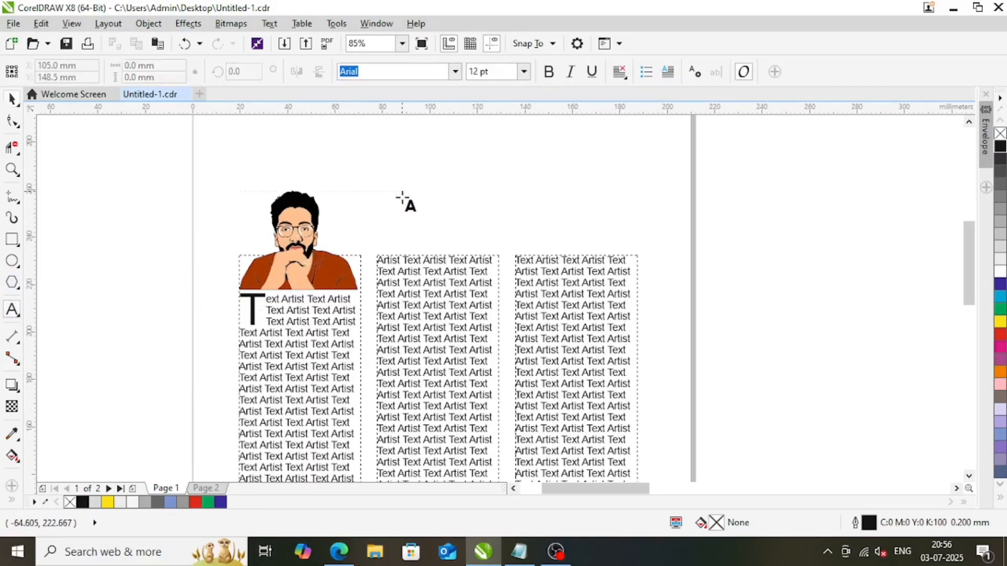
{"action": "left_click", "coordinate": [397, 194]}
{"action": "type", "text": "Wrap"}
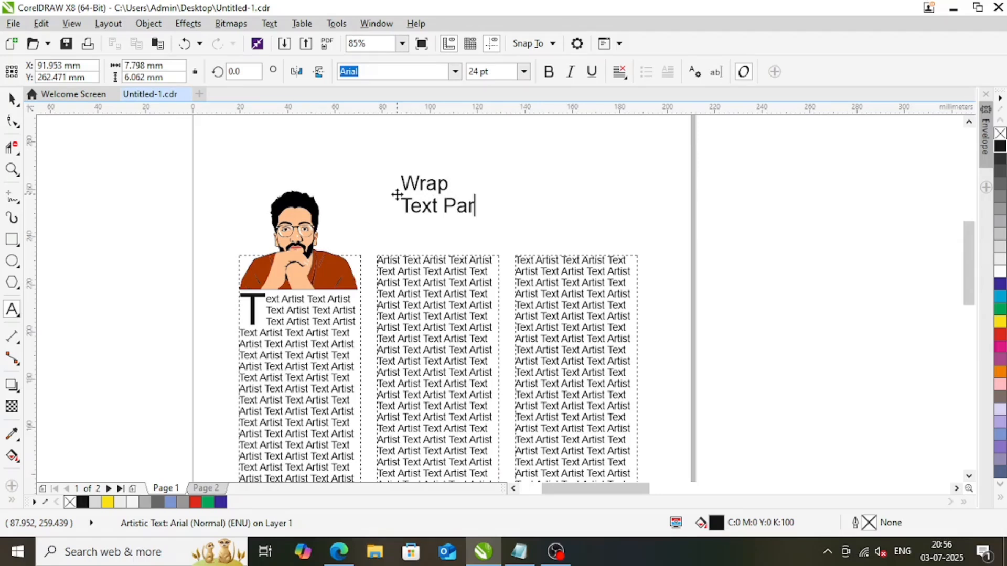
{"action": "key", "text": "ctrl+space"}
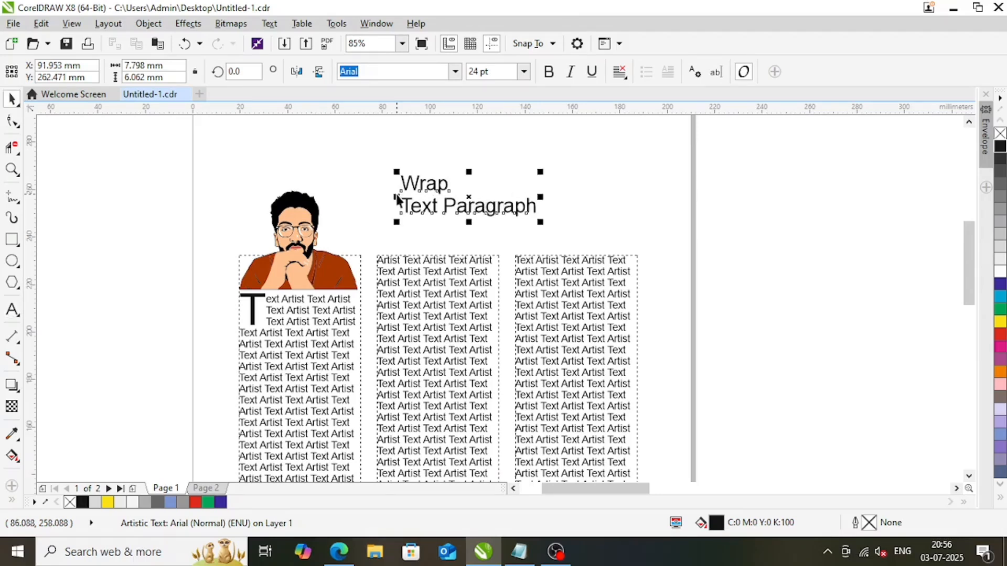
Set the word "Wrap" in Franklin Gothic Heavy and enlarge it to match the width of the line below
{"action": "left_click", "coordinate": [455, 71]}
{"action": "left_click", "coordinate": [423, 136]}
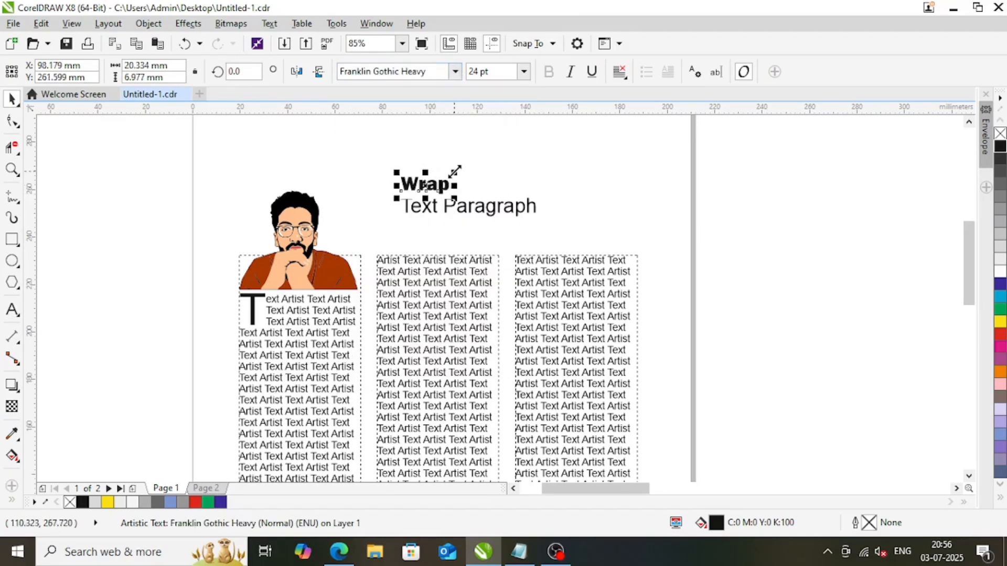
{"action": "left_click_drag", "start_coordinate": [463, 168], "coordinate": [562, 140]}
Set the "Text Paragraph" line in the Zurich LtCn BT font
{"action": "left_click", "coordinate": [493, 209]}
{"action": "left_click", "coordinate": [367, 71]}
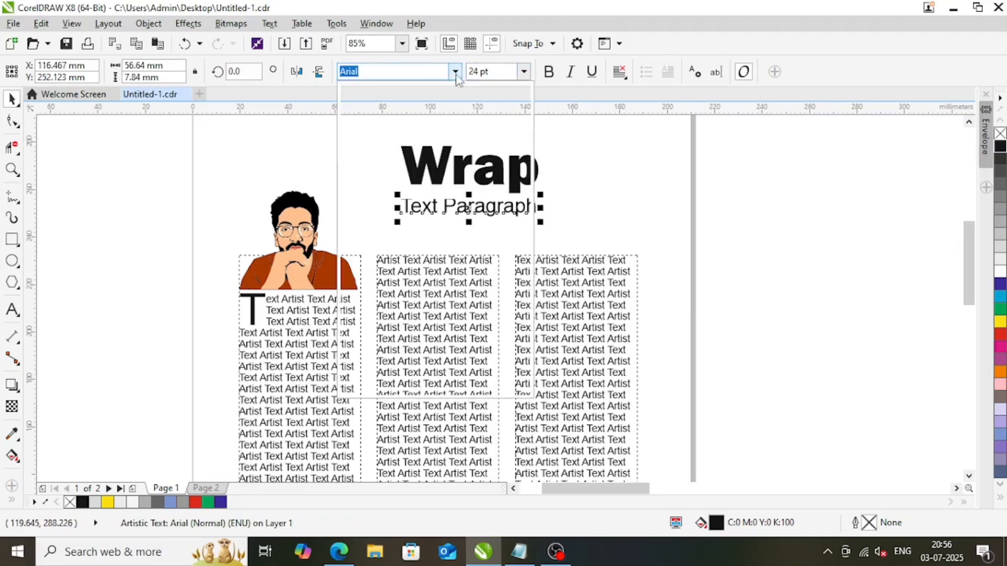
{"action": "left_click", "coordinate": [455, 71]}
{"action": "left_click", "coordinate": [378, 135]}
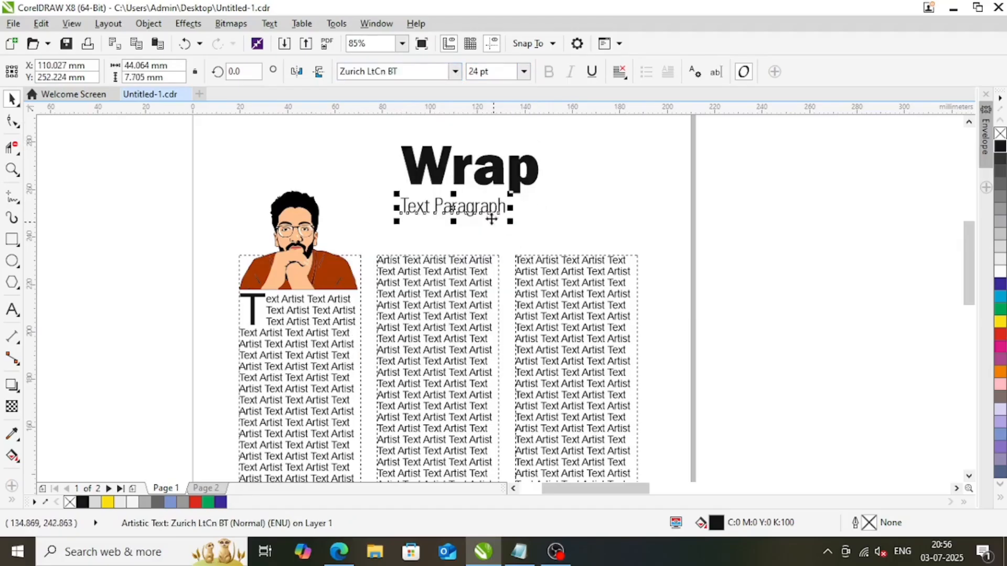
Move both heading lines closer to the columns and align their left edges with the second text column
{"action": "left_click", "coordinate": [411, 178], "text": "shift"}
{"action": "left_click_drag", "start_coordinate": [431, 217], "coordinate": [414, 240]}
{"action": "left_click", "coordinate": [413, 272], "text": "shift"}
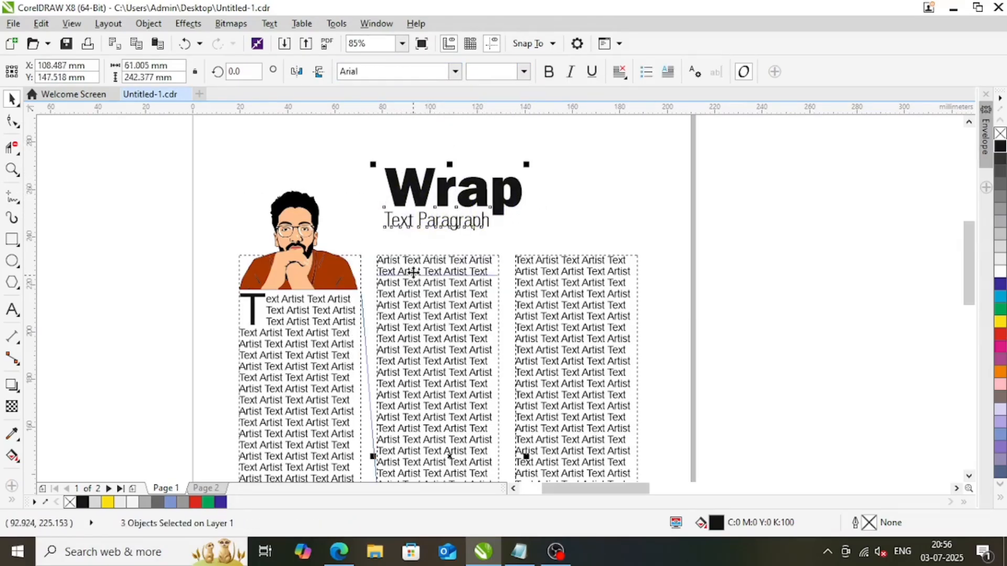
{"action": "key", "text": "l"}
{"action": "left_click", "coordinate": [645, 218]}
Draw a vertical line about 248 mm long in the gap between the first and second columns
{"action": "scroll", "coordinate": [492, 226], "scroll_direction": "down", "scroll_amount": 4}
{"action": "left_click_drag", "start_coordinate": [369, 167], "coordinate": [492, 327]}
{"action": "left_click", "coordinate": [13, 196]}
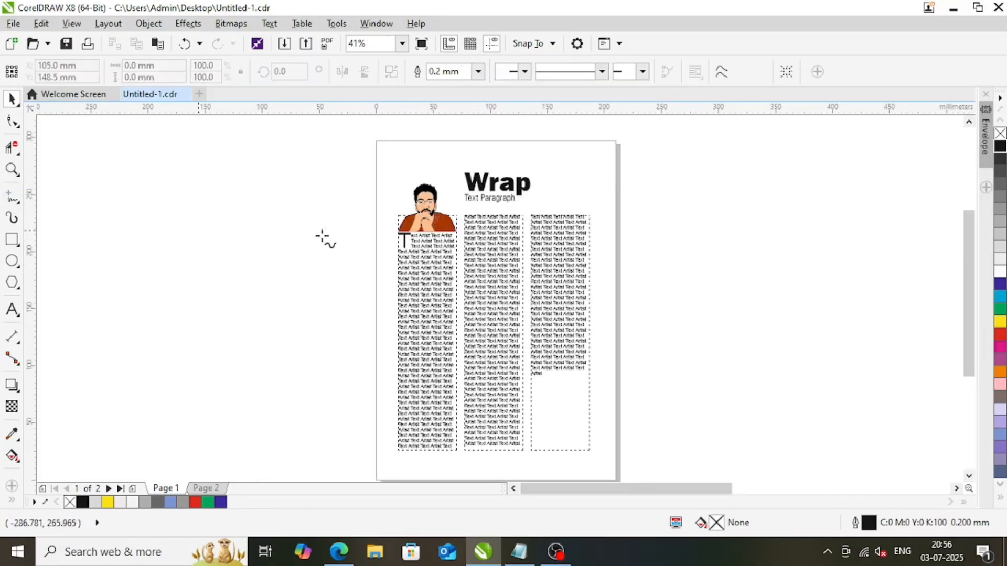
{"action": "left_click", "coordinate": [458, 173]}
{"action": "left_click", "coordinate": [458, 457]}
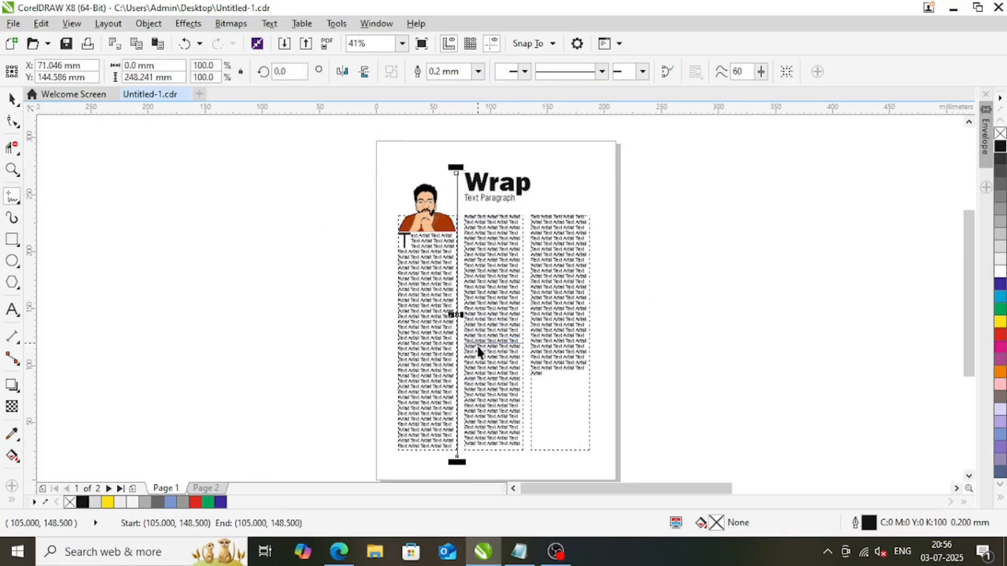
{"action": "scroll", "coordinate": [479, 349], "scroll_direction": "up", "scroll_amount": 5}
{"action": "scroll", "coordinate": [394, 235], "scroll_direction": "down", "scroll_amount": 7}
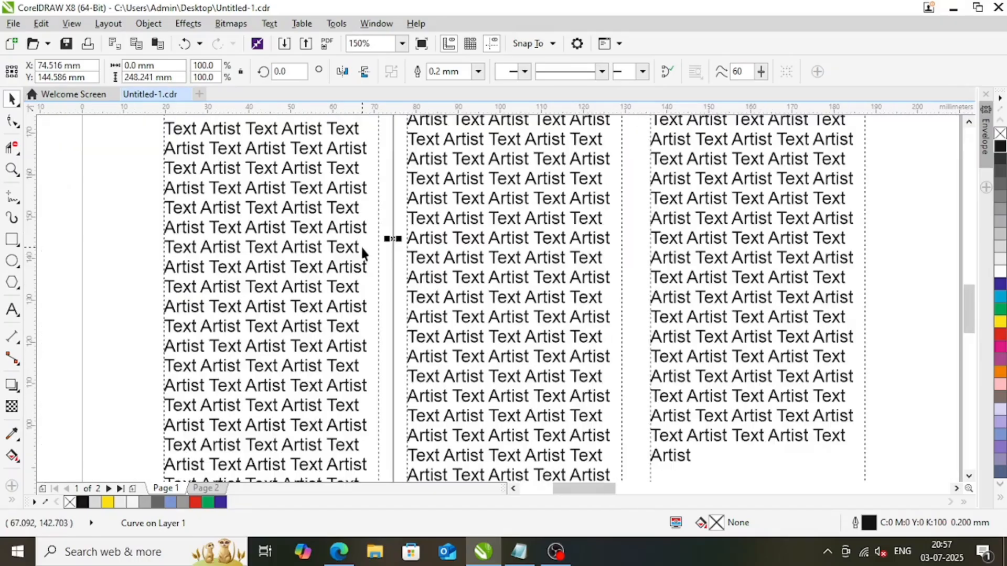
Duplicate the vertical divider line into the gap between the second and third text columns
{"action": "key", "text": "z"}
{"action": "left_click_drag", "start_coordinate": [331, 140], "coordinate": [508, 344]}
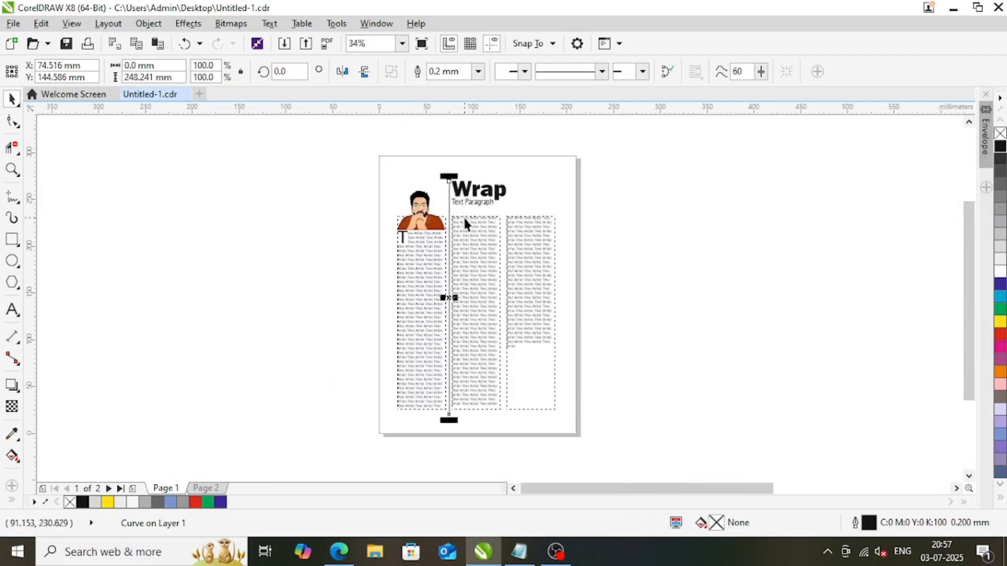
{"action": "left_click_drag", "start_coordinate": [450, 297], "coordinate": [483, 316]}
{"action": "scroll", "coordinate": [508, 294], "scroll_direction": "up", "scroll_amount": 5}
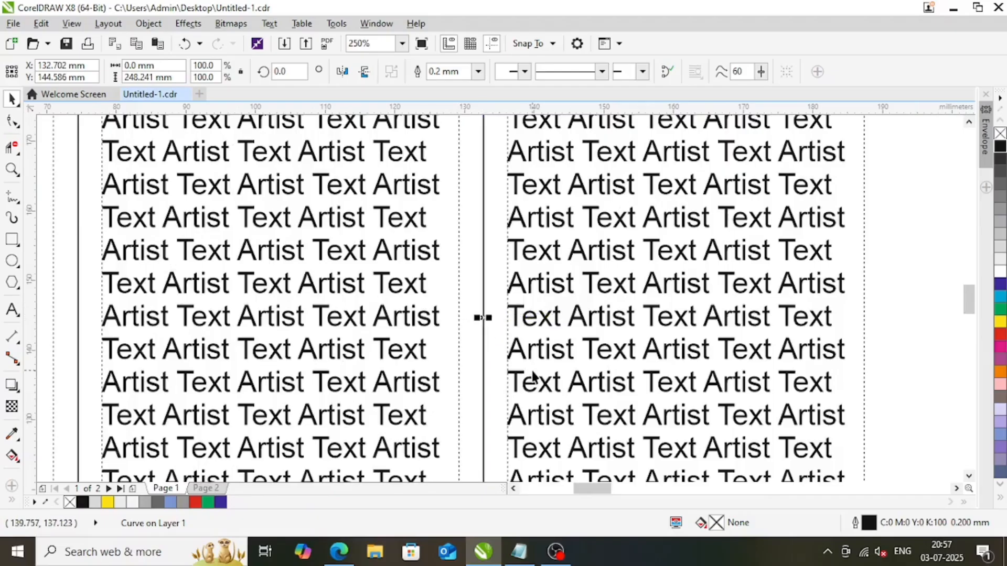
Shorten the second divider line from above to about 212 mm so it starts level with the text columns
{"action": "scroll", "coordinate": [461, 340], "scroll_direction": "down", "scroll_amount": 6}
{"action": "left_click_drag", "start_coordinate": [316, 195], "coordinate": [576, 463]}
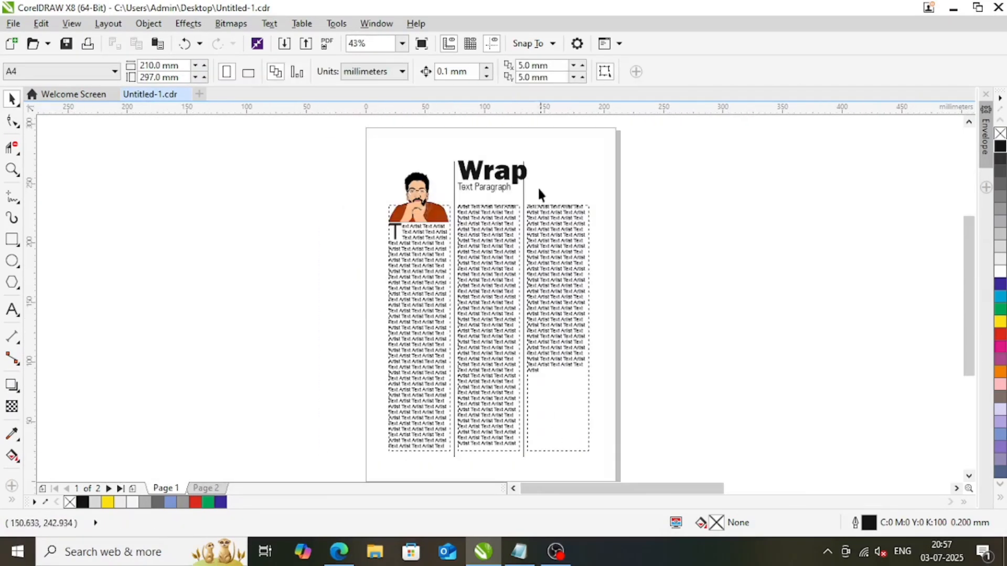
{"action": "left_click", "coordinate": [524, 194]}
{"action": "left_click_drag", "start_coordinate": [526, 156], "coordinate": [520, 278]}
{"action": "scroll", "coordinate": [526, 189], "scroll_direction": "up", "scroll_amount": 5}
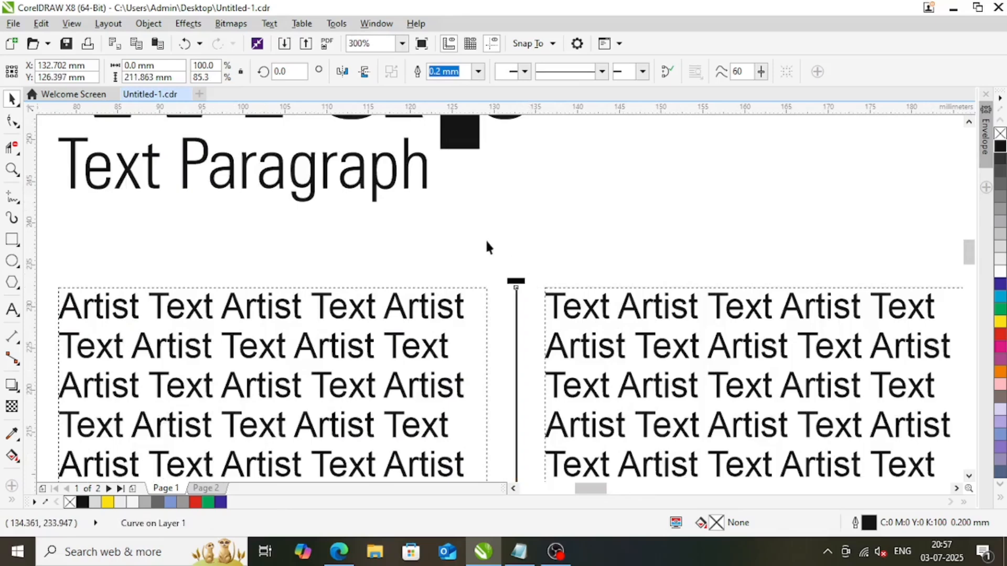
{"action": "scroll", "coordinate": [485, 245], "scroll_direction": "down", "scroll_amount": 7}
{"action": "key", "text": "Escape"}
{"action": "left_click_drag", "start_coordinate": [581, 369], "coordinate": [580, 369]}
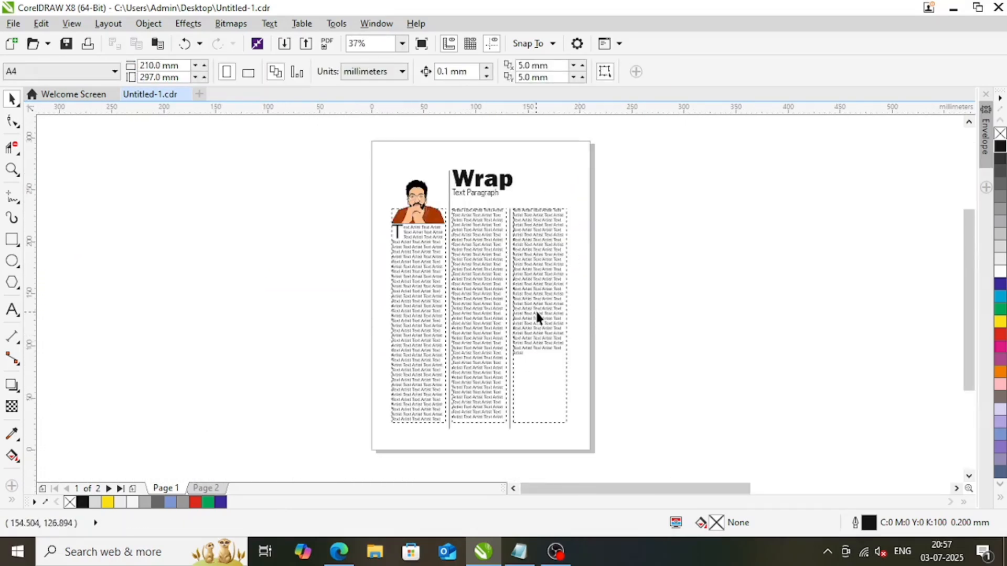
Lower the upper edge of the first column's text frame so its text starts below the portrait
{"action": "left_click", "coordinate": [536, 309]}
{"action": "left_click", "coordinate": [417, 290]}
{"action": "left_click_drag", "start_coordinate": [419, 204], "coordinate": [418, 222]}
{"action": "left_click", "coordinate": [603, 257]}
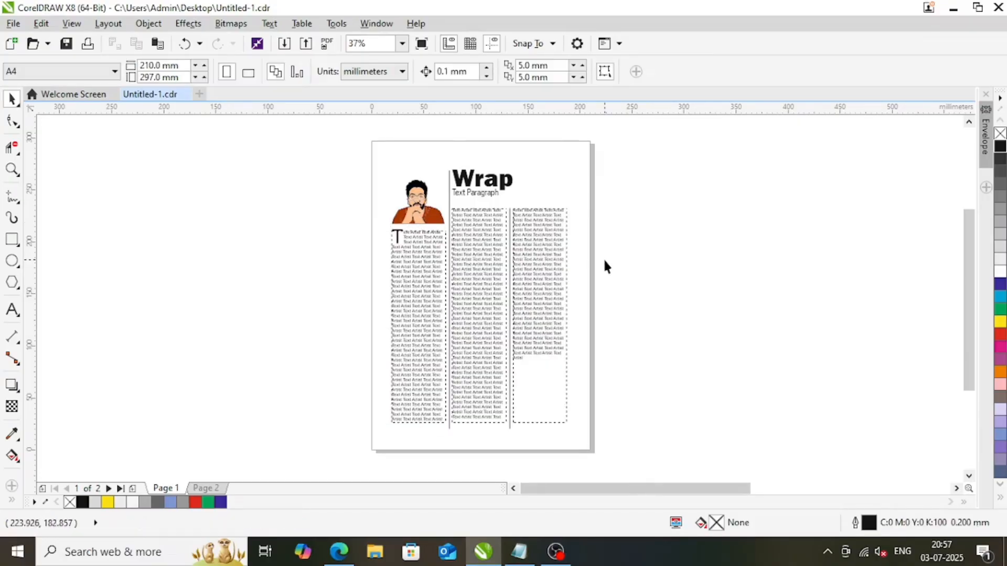
Shift both heading lines slightly to the right, away from the first divider line
{"action": "scroll", "coordinate": [477, 194], "scroll_direction": "up", "scroll_amount": 2}
{"action": "left_click", "coordinate": [481, 187]}
{"action": "left_click", "coordinate": [495, 227], "text": "shift"}
{"action": "left_click_drag", "start_coordinate": [628, 242], "coordinate": [663, 265]}
{"action": "left_click_drag", "start_coordinate": [528, 238], "coordinate": [544, 238]}
{"action": "scroll", "coordinate": [506, 249], "scroll_direction": "down", "scroll_amount": 1}
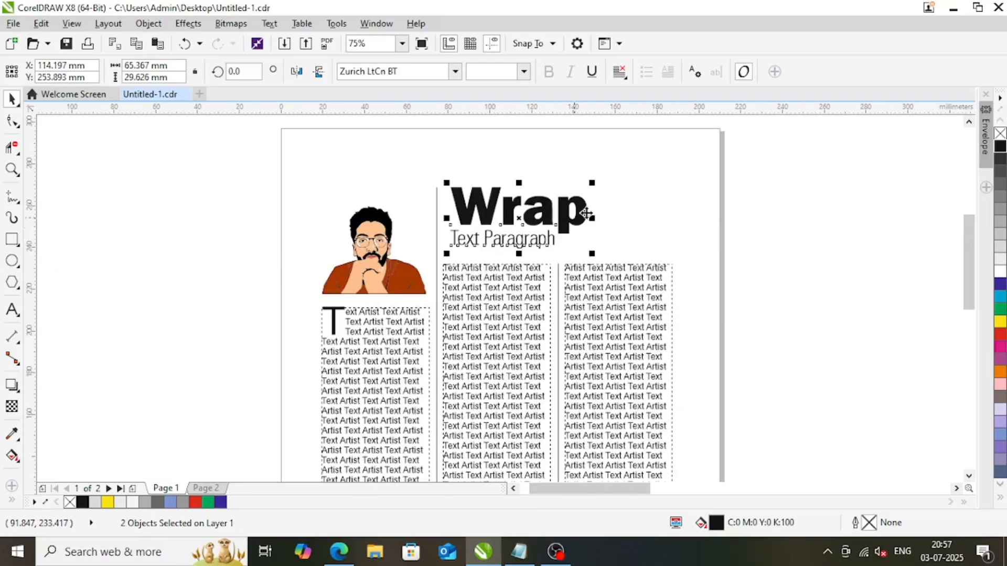
{"action": "scroll", "coordinate": [518, 182], "scroll_direction": "down", "scroll_amount": 1}
{"action": "key", "text": "Escape"}
Draw a circle about 49.5 mm across beside the portrait and a square about 35.7 mm wide overlapping its upper left
{"action": "key", "text": "F2"}
{"action": "left_click_drag", "start_coordinate": [383, 136], "coordinate": [659, 352]}
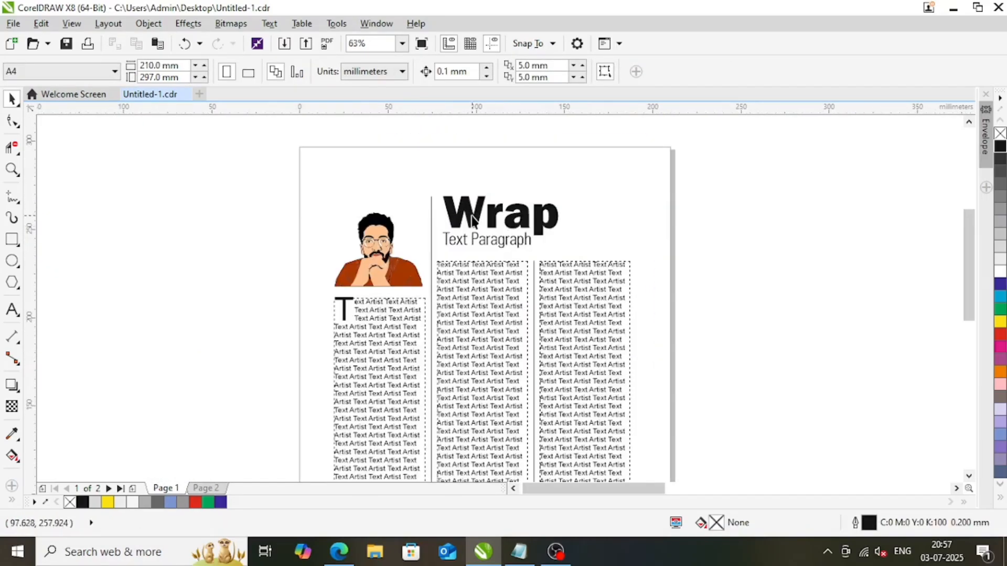
{"action": "left_click_drag", "start_coordinate": [263, 130], "coordinate": [703, 395]}
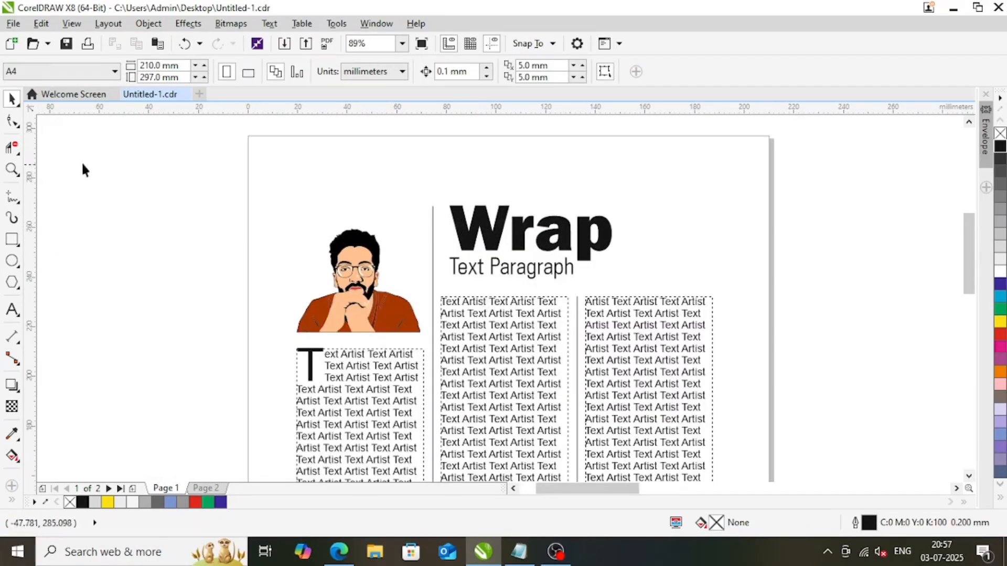
{"action": "left_click", "coordinate": [12, 261]}
{"action": "left_click_drag", "start_coordinate": [155, 156], "coordinate": [278, 280]}
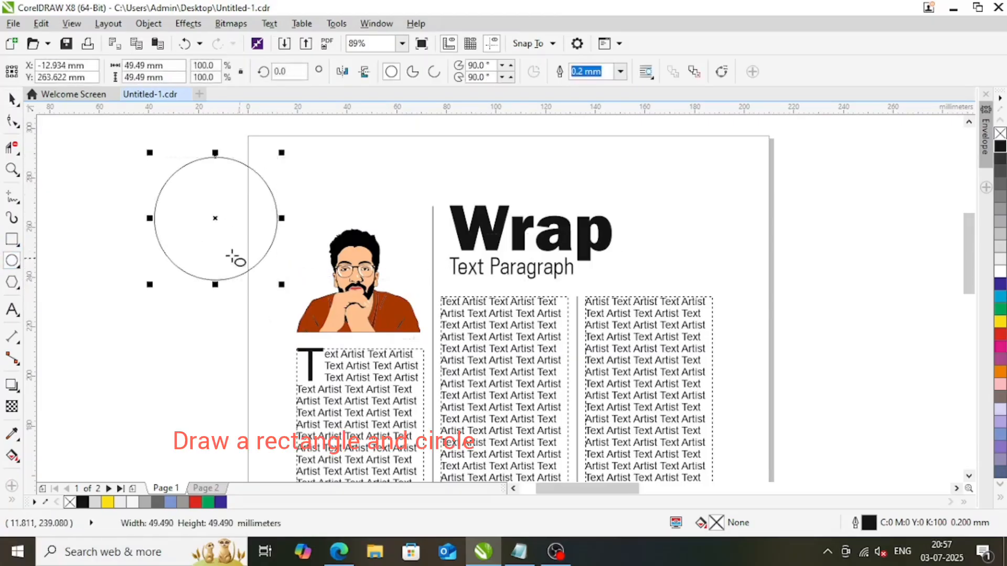
{"action": "key", "text": "space"}
{"action": "mouse_move", "coordinate": [127, 157]}
{"action": "left_mouse_down"}
{"action": "mouse_move", "coordinate": [231, 249]}
{"action": "mouse_move", "coordinate": [215, 245]}
{"action": "left_mouse_up"}
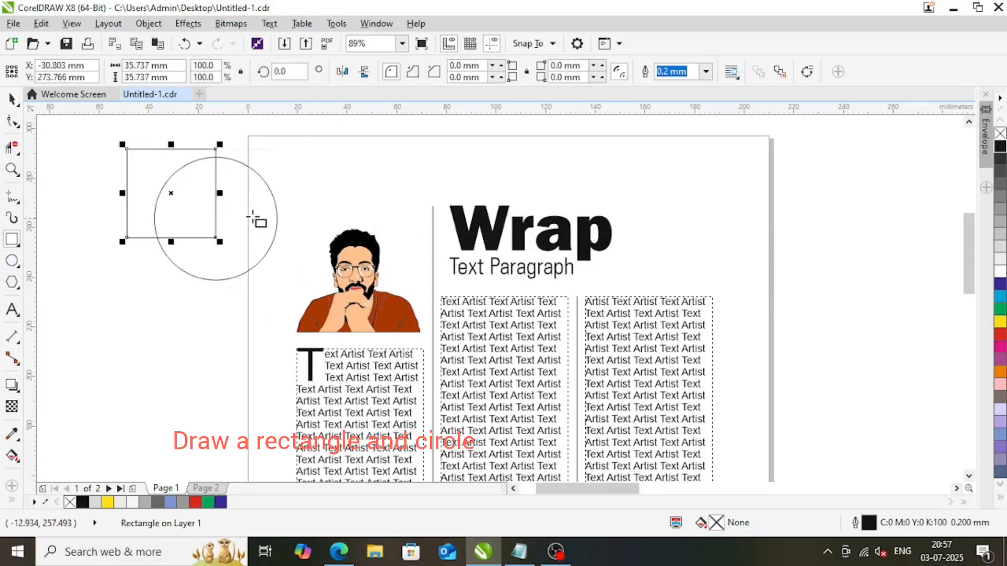
{"action": "key", "text": "space"}
Align the square with the circle's upper and left edges and fit its lower right corner to the circle's centre
{"action": "left_click", "coordinate": [248, 187], "text": "shift"}
{"action": "left_click", "coordinate": [198, 213]}
{"action": "left_click", "coordinate": [128, 181]}
{"action": "scroll", "coordinate": [128, 181], "scroll_direction": "up", "scroll_amount": 3}
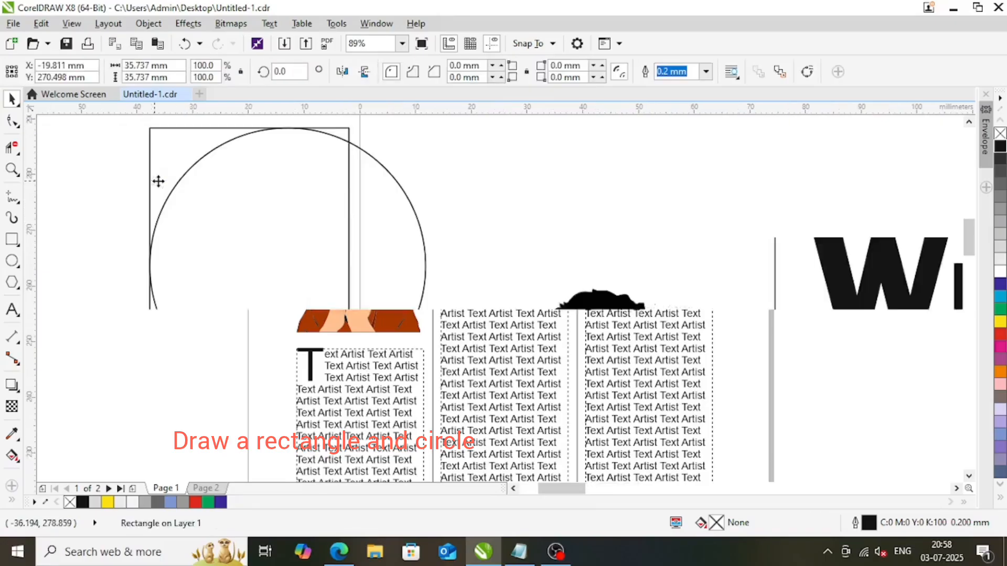
{"action": "left_click_drag", "start_coordinate": [249, 327], "coordinate": [275, 266]}
{"action": "left_click_drag", "start_coordinate": [349, 197], "coordinate": [204, 237]}
{"action": "scroll", "coordinate": [287, 207], "scroll_direction": "down", "scroll_amount": 3}
{"action": "left_click", "coordinate": [315, 212], "text": "shift"}
{"action": "scroll", "coordinate": [284, 204], "scroll_direction": "up", "scroll_amount": 3}
{"action": "left_click", "coordinate": [323, 257]}
Scale the circle and square down to about 32.5 mm overall and place them at the page's upper left corner
{"action": "scroll", "coordinate": [273, 232], "scroll_direction": "down", "scroll_amount": 1}
{"action": "left_click_drag", "start_coordinate": [144, 168], "coordinate": [258, 289]}
{"action": "left_click_drag", "start_coordinate": [212, 260], "coordinate": [379, 235]}
{"action": "key", "text": "Escape"}
Select the circle and the square and weld them into a single teardrop shape
{"action": "scroll", "coordinate": [332, 181], "scroll_direction": "up", "scroll_amount": 2}
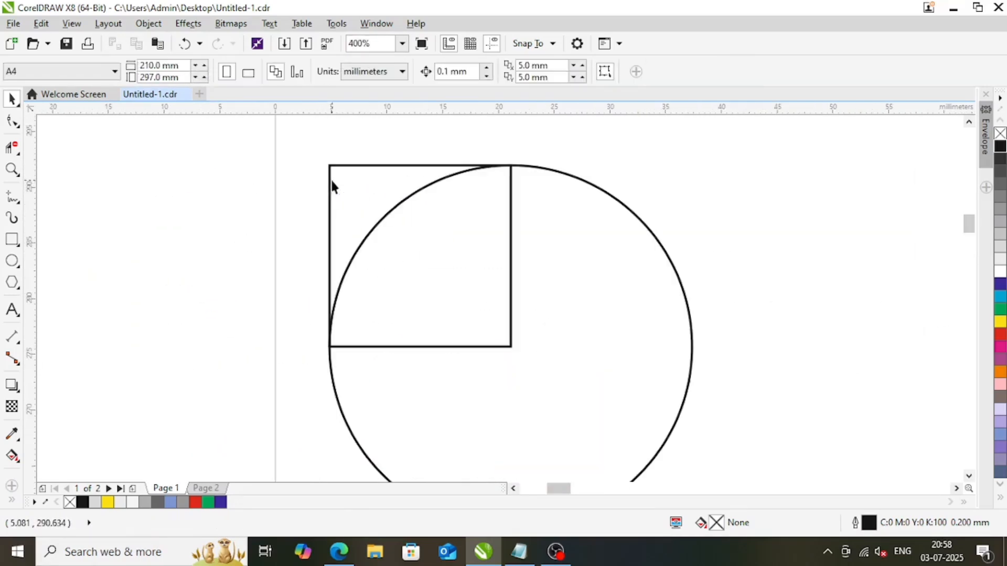
{"action": "left_click_drag", "start_coordinate": [331, 181], "coordinate": [138, 181]}
{"action": "left_click_drag", "start_coordinate": [262, 213], "coordinate": [457, 212]}
{"action": "key", "text": "ctrl+a"}
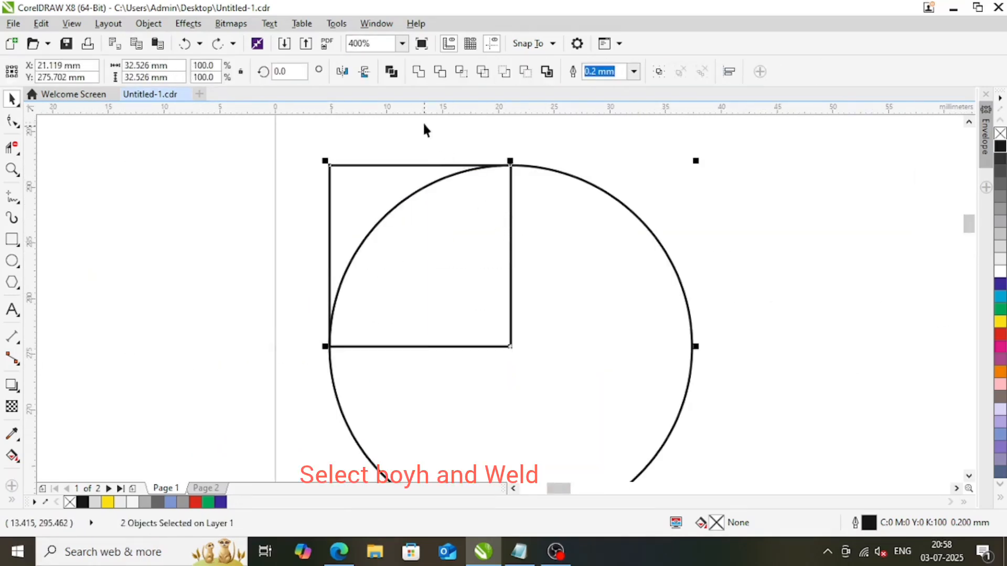
{"action": "left_click", "coordinate": [418, 72]}
{"action": "left_click", "coordinate": [244, 235]}
Place the teardrop over the first column's upper part, square corner at upper right, and align its right edge with the first divider
{"action": "scroll", "coordinate": [348, 221], "scroll_direction": "down", "scroll_amount": 4}
{"action": "scroll", "coordinate": [349, 203], "scroll_direction": "down", "scroll_amount": 1}
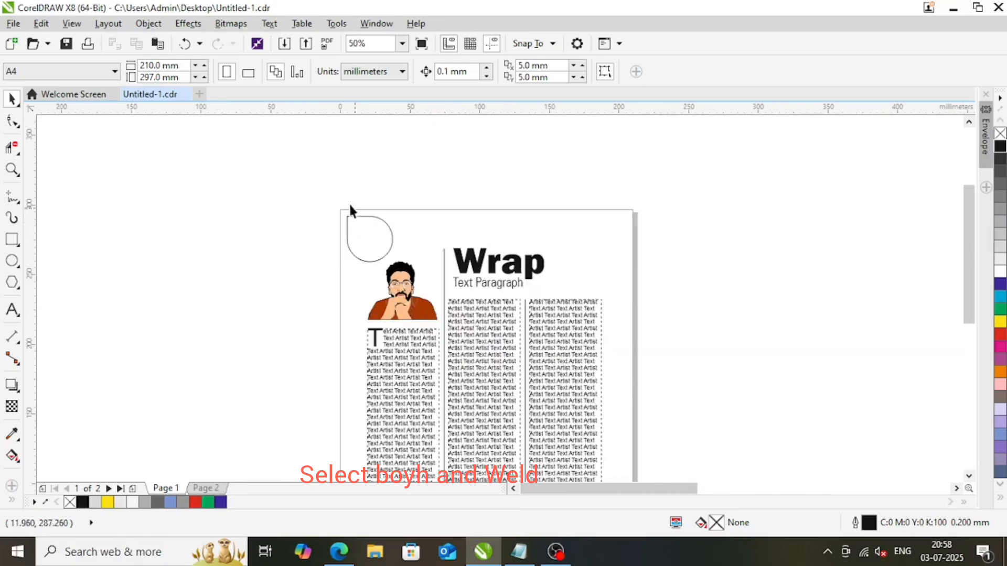
{"action": "left_click_drag", "start_coordinate": [300, 185], "coordinate": [536, 425]}
{"action": "left_click", "coordinate": [445, 196]}
{"action": "left_click_drag", "start_coordinate": [461, 198], "coordinate": [513, 352]}
{"action": "left_click_drag", "start_coordinate": [360, 258], "coordinate": [636, 423]}
{"action": "left_click", "coordinate": [593, 240], "text": "shift"}
{"action": "key", "text": "r"}
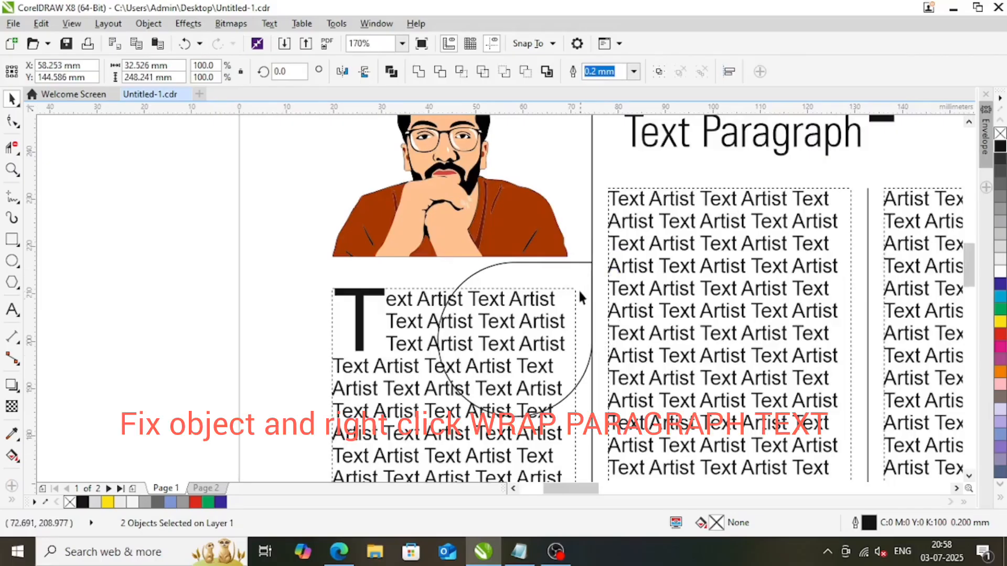
Apply Wrap Paragraph Text to the teardrop shape and shrink it to about 26.5 mm
{"action": "key", "text": "Escape"}
{"action": "mouse_move", "coordinate": [580, 284]}
{"action": "left_mouse_down"}
{"action": "mouse_move", "coordinate": [274, 266]}
{"action": "mouse_move", "coordinate": [586, 273]}
{"action": "mouse_move", "coordinate": [581, 289]}
{"action": "left_mouse_up"}
{"action": "right_click", "coordinate": [581, 288]}
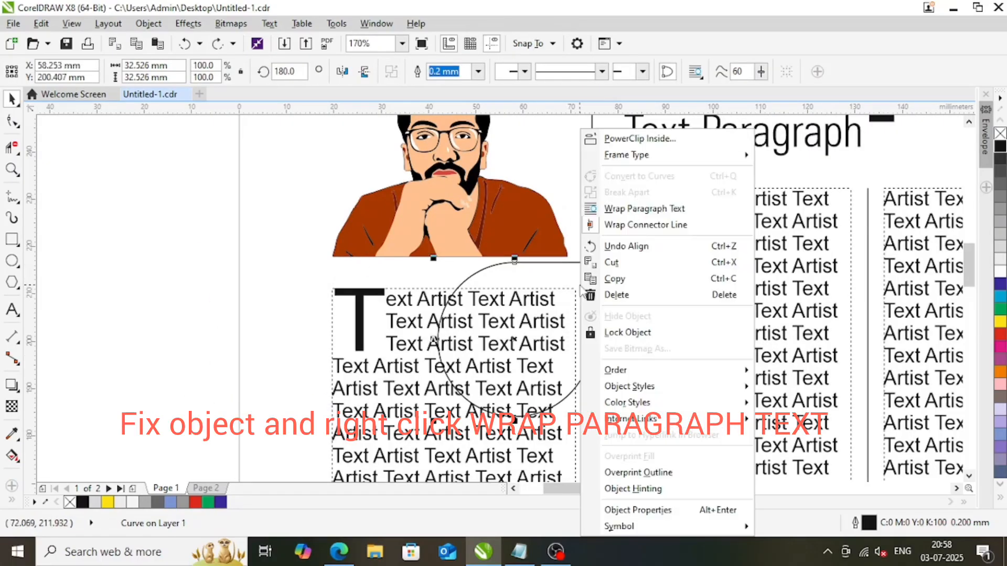
{"action": "left_click", "coordinate": [644, 209]}
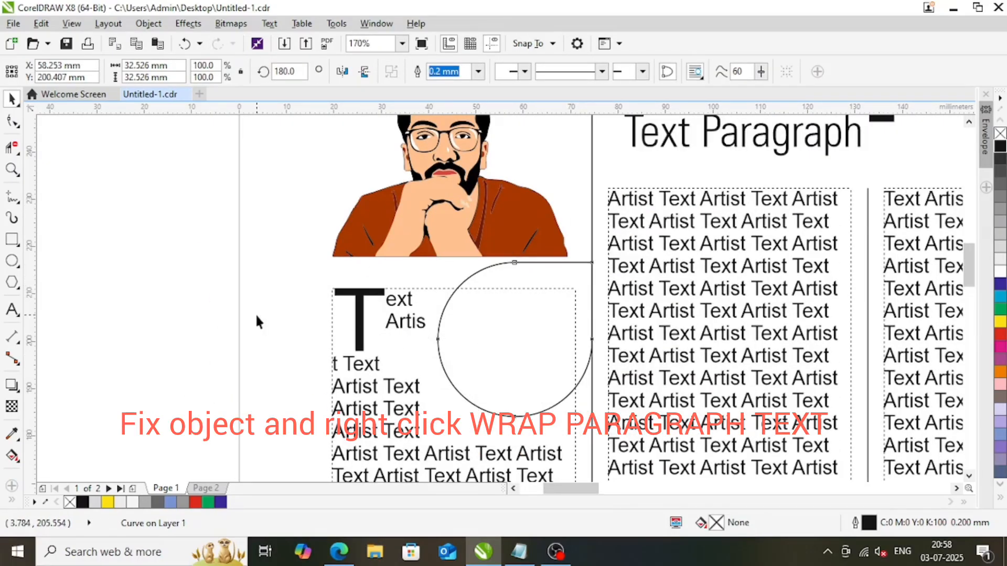
{"action": "left_click_drag", "start_coordinate": [438, 416], "coordinate": [466, 400]}
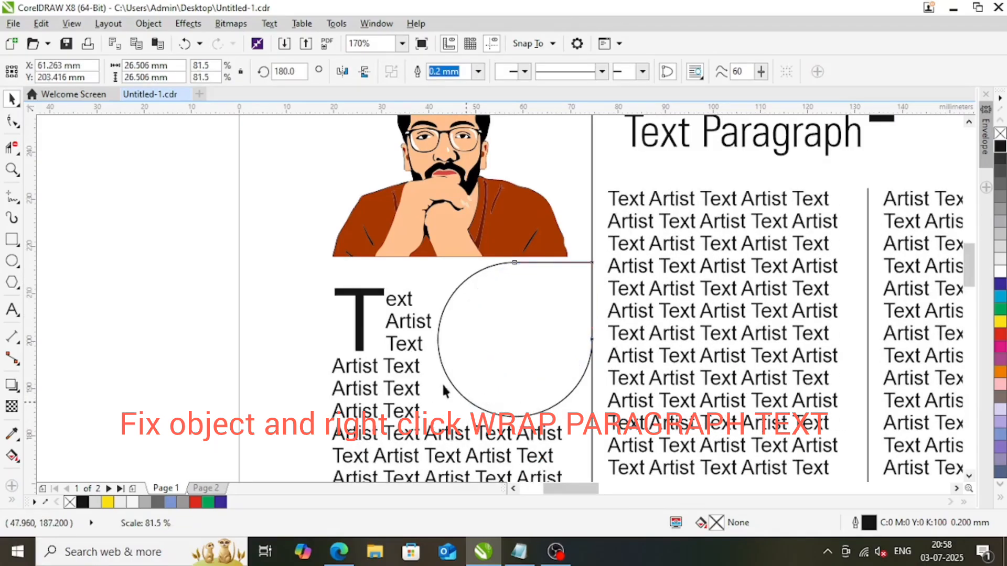
Set the linked column text to a font size of 10 pt
{"action": "left_click", "coordinate": [401, 324]}
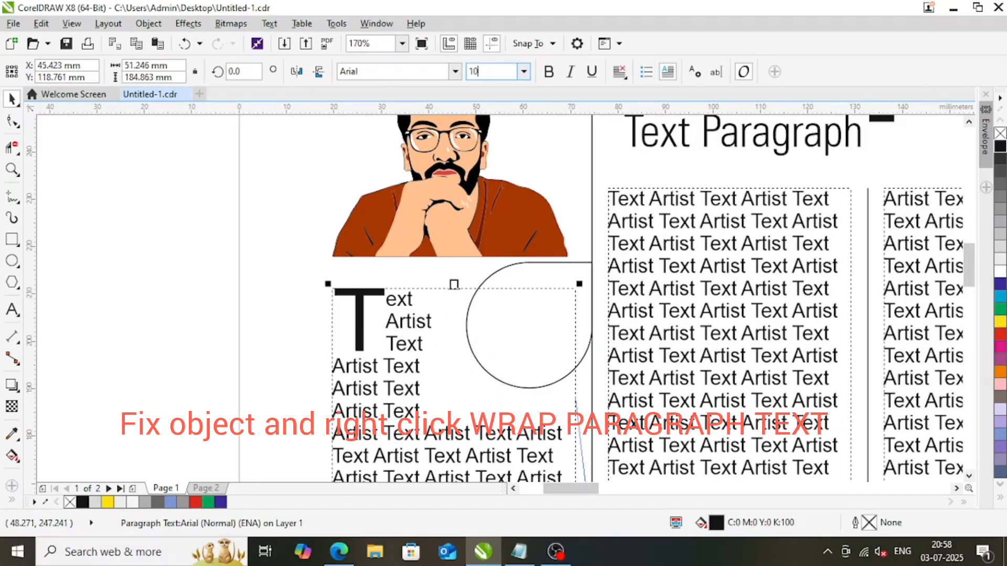
{"action": "type", "text": "10"}
{"action": "key", "text": "Return"}
{"action": "left_click", "coordinate": [259, 342]}
{"action": "scroll", "coordinate": [418, 326], "scroll_direction": "down", "scroll_amount": 5}
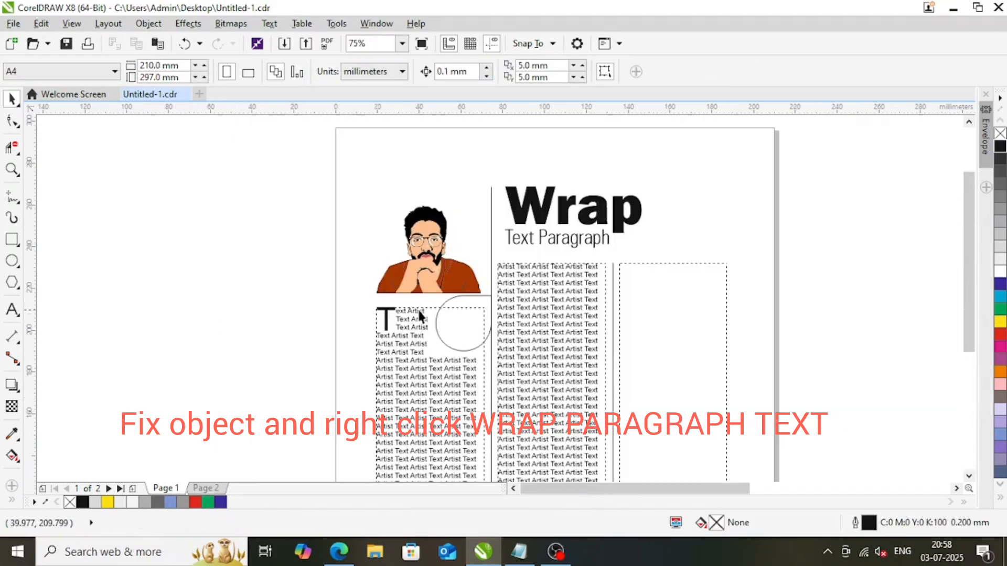
Fill the teardrop shape with light grey and remove its outline
{"action": "scroll", "coordinate": [470, 341], "scroll_direction": "up", "scroll_amount": 5}
{"action": "left_click", "coordinate": [506, 273]}
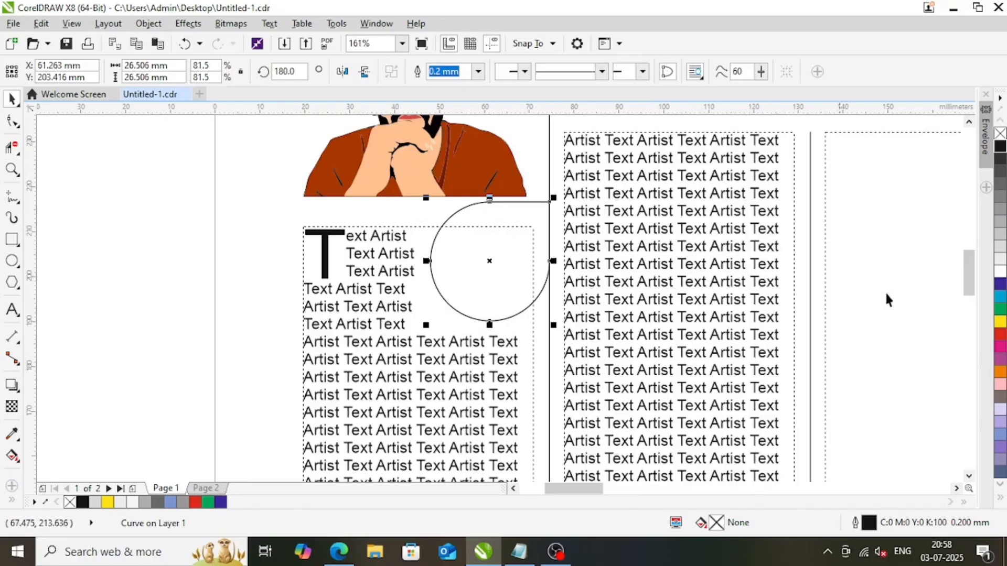
{"action": "left_click", "coordinate": [1000, 265]}
{"action": "right_click", "coordinate": [1000, 133]}
{"action": "key", "text": "Escape"}
{"action": "scroll", "coordinate": [396, 261], "scroll_direction": "down", "scroll_amount": 3}
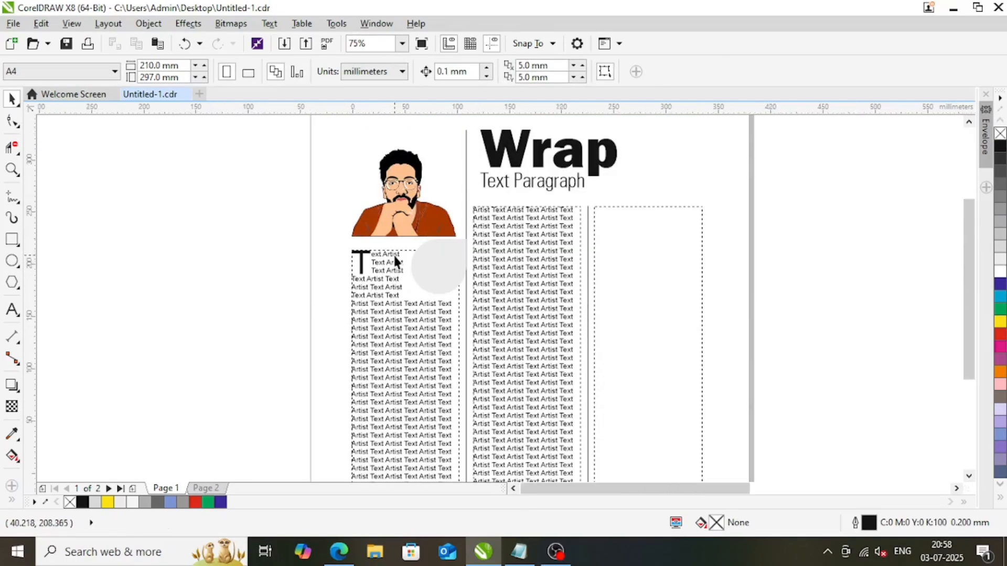
{"action": "scroll", "coordinate": [396, 260], "scroll_direction": "down", "scroll_amount": 2}
Add the artistic text "Name", reduce it to about 16.9 pt and place it on the grey teardrop
{"action": "scroll", "coordinate": [518, 315], "scroll_direction": "up", "scroll_amount": 3}
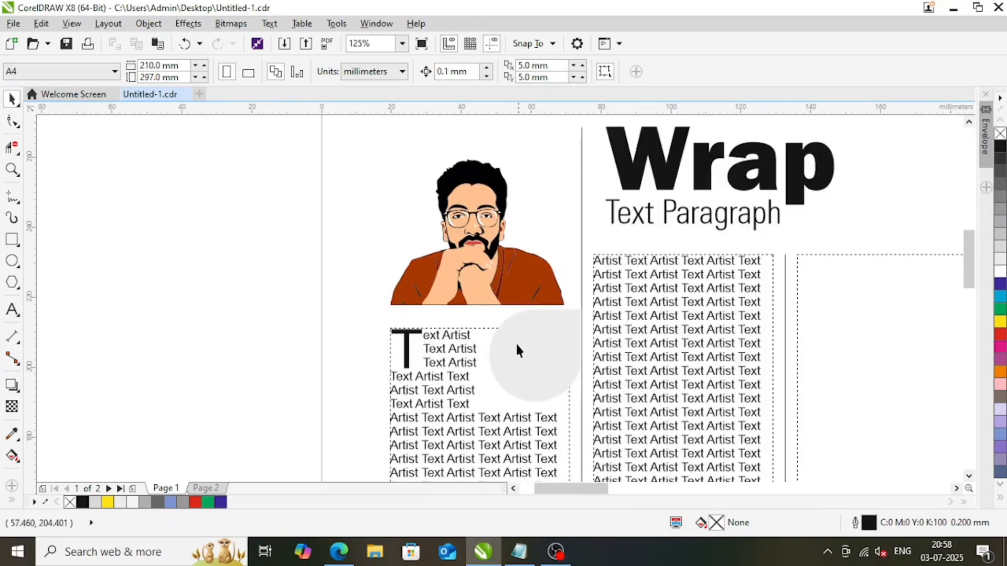
{"action": "left_click", "coordinate": [13, 310]}
{"action": "left_click", "coordinate": [158, 357]}
{"action": "type", "text": "Name"}
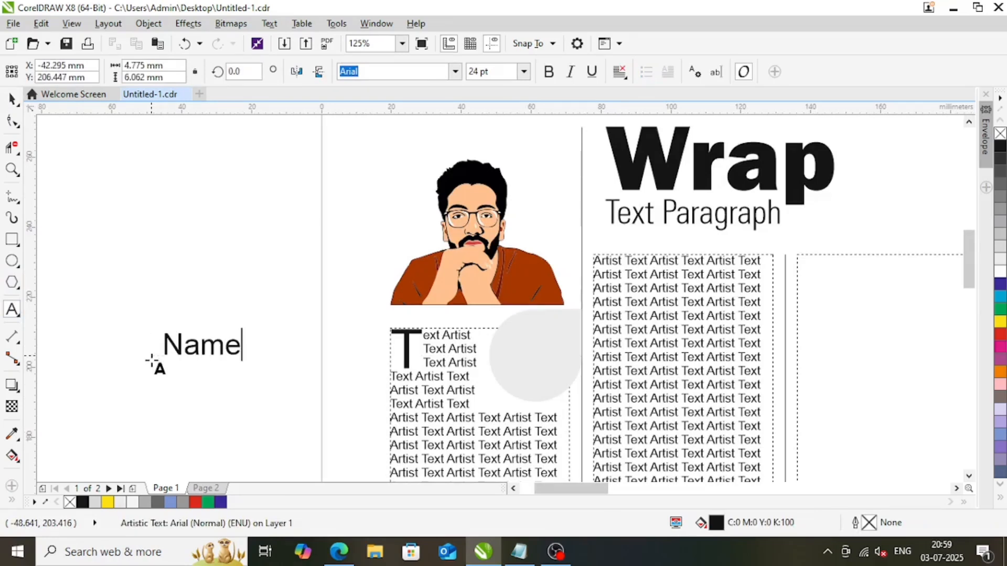
{"action": "key", "text": "ctrl+space"}
{"action": "left_click_drag", "start_coordinate": [245, 327], "coordinate": [545, 338]}
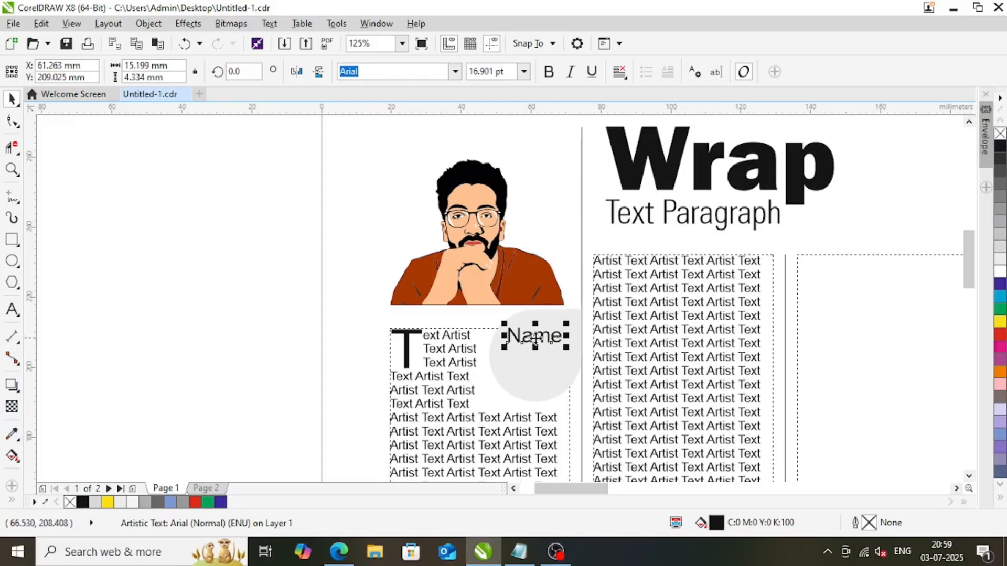
Duplicate the "Name" text just below and change the copy to "Designation"
{"action": "left_click_drag", "start_coordinate": [535, 339], "coordinate": [536, 369]}
{"action": "right_click", "coordinate": [536, 370]}
{"action": "double_click", "coordinate": [535, 367]}
{"action": "key", "text": "ctrl+a"}
{"action": "type", "text": "De"}
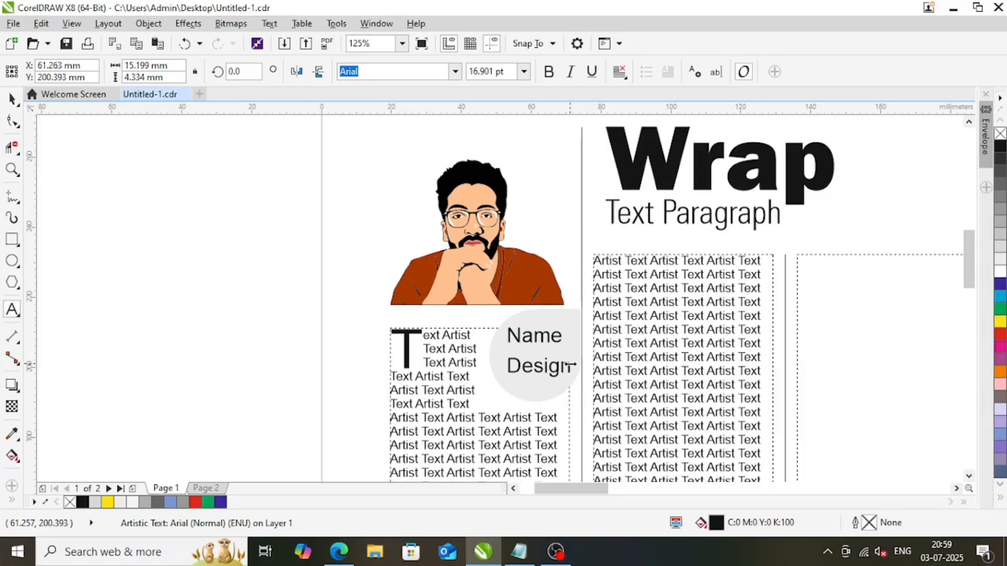
{"action": "key", "text": "ctrl+space"}
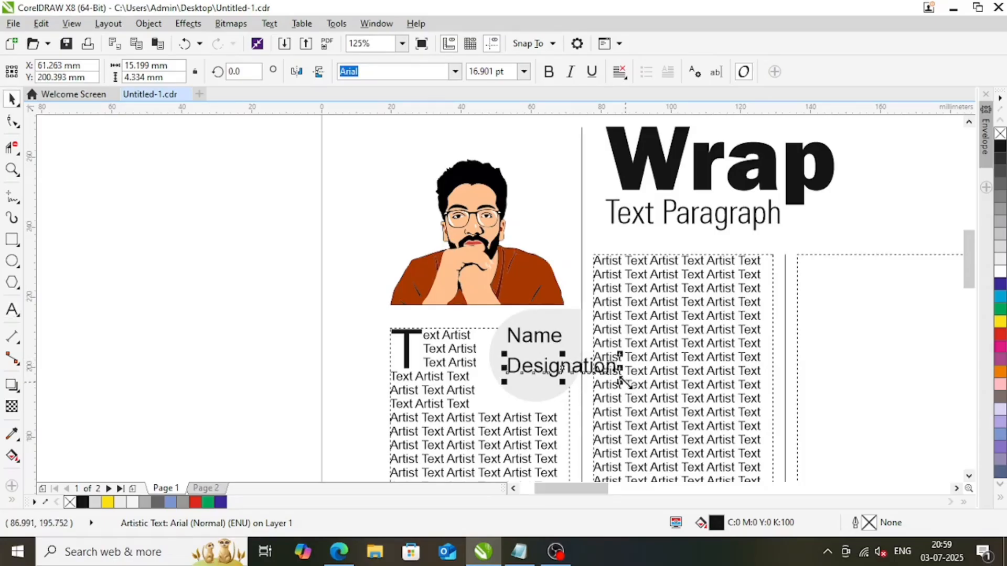
Shrink "Designation" to about 7.7 pt, move it close under "Name" and align their right edges
{"action": "left_click_drag", "start_coordinate": [624, 381], "coordinate": [606, 367]}
{"action": "scroll", "coordinate": [549, 363], "scroll_direction": "up", "scroll_amount": 2}
{"action": "left_click_drag", "start_coordinate": [518, 363], "coordinate": [587, 353]}
{"action": "left_click", "coordinate": [573, 283], "text": "shift"}
{"action": "key", "text": "r"}
{"action": "key", "text": "Escape"}
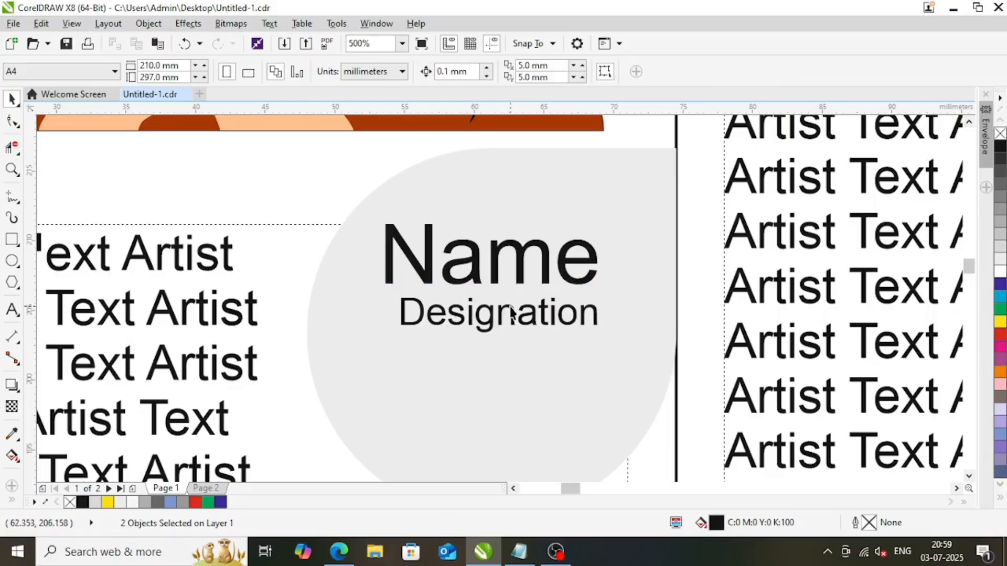
Duplicate the "Designation" text, change the copy to "Achievement" and place it directly below "Designation"
{"action": "right_click", "coordinate": [509, 390]}
{"action": "left_click_drag", "start_coordinate": [508, 312], "coordinate": [508, 391]}
{"action": "scroll", "coordinate": [458, 272], "scroll_direction": "down", "scroll_amount": 4}
{"action": "scroll", "coordinate": [474, 290], "scroll_direction": "up", "scroll_amount": 3}
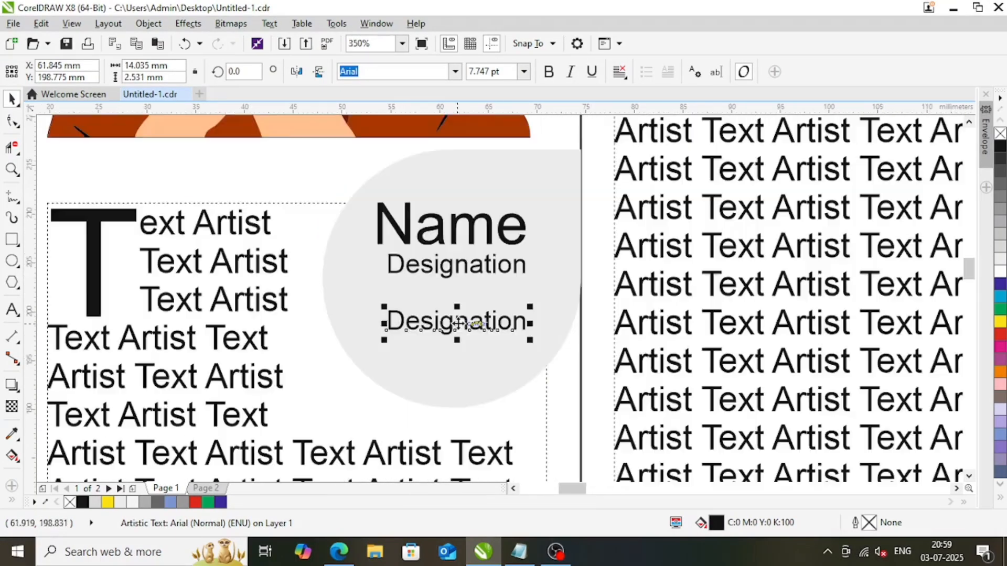
{"action": "double_click", "coordinate": [515, 328]}
{"action": "type", "text": "Achi"}
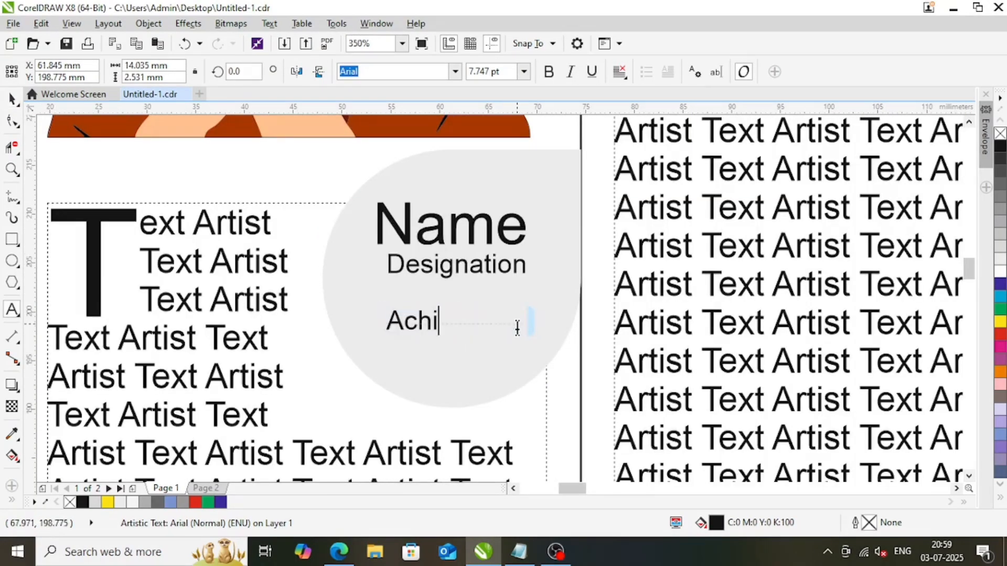
{"action": "type", "text": "evement"}
{"action": "key", "text": "ctrl+space"}
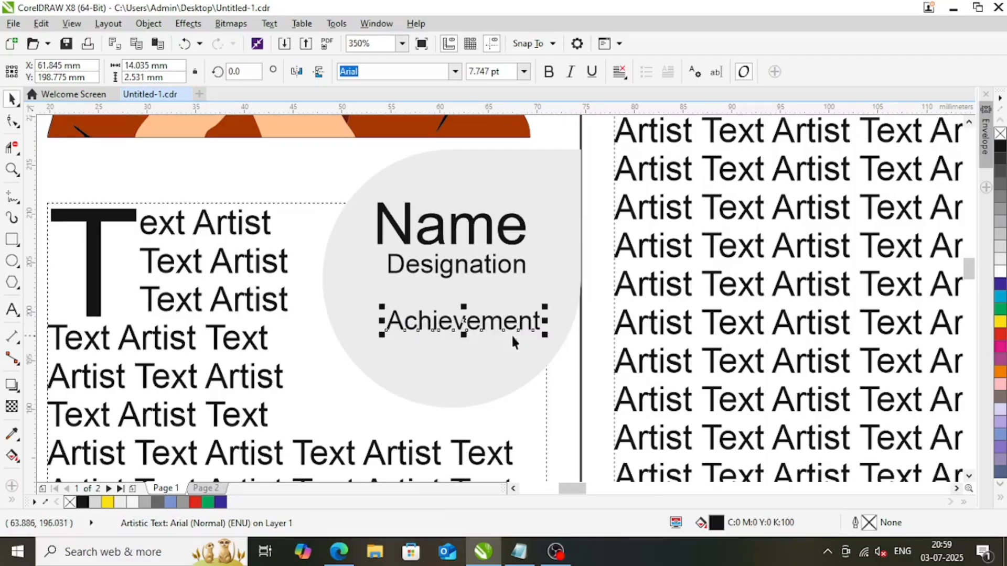
{"action": "left_click_drag", "start_coordinate": [506, 329], "coordinate": [500, 307]}
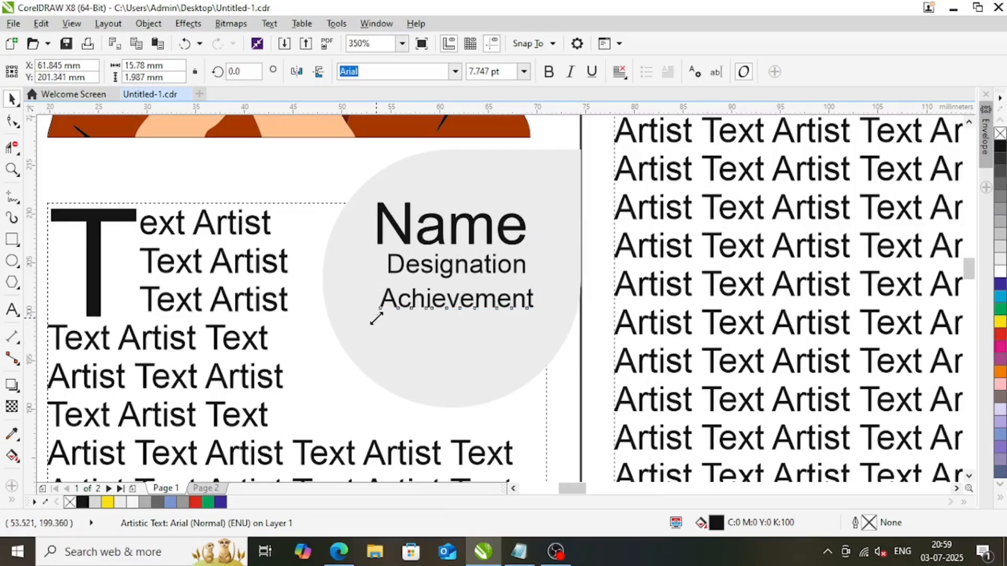
Set the "Achievement" text in Zurich LtCn BT and enlarge it to about 11.2 pt
{"action": "left_click_drag", "start_coordinate": [376, 318], "coordinate": [341, 353]}
{"action": "scroll", "coordinate": [456, 318], "scroll_direction": "down", "scroll_amount": 2}
{"action": "left_click", "coordinate": [455, 72]}
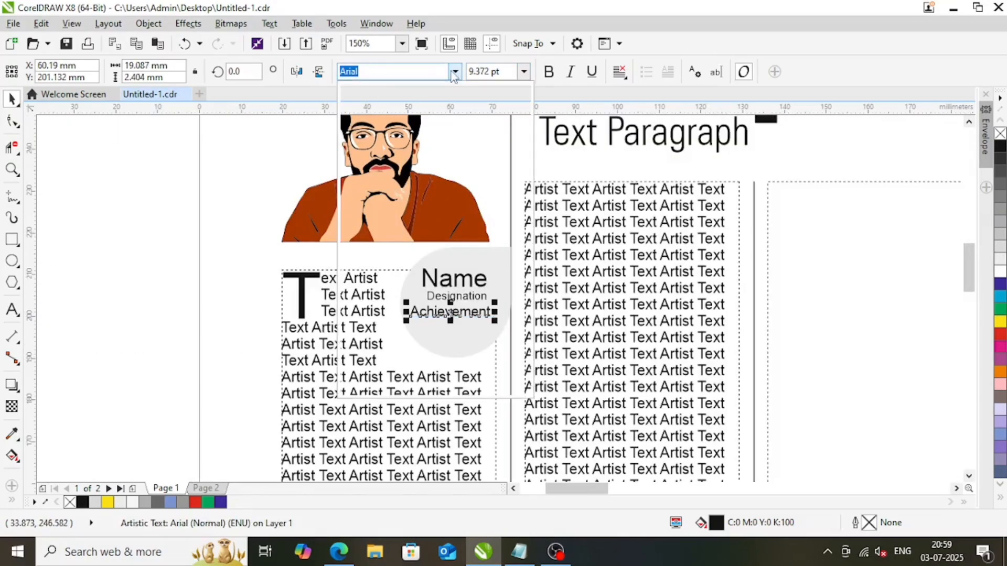
{"action": "left_click", "coordinate": [418, 114]}
{"action": "left_click_drag", "start_coordinate": [480, 320], "coordinate": [502, 340]}
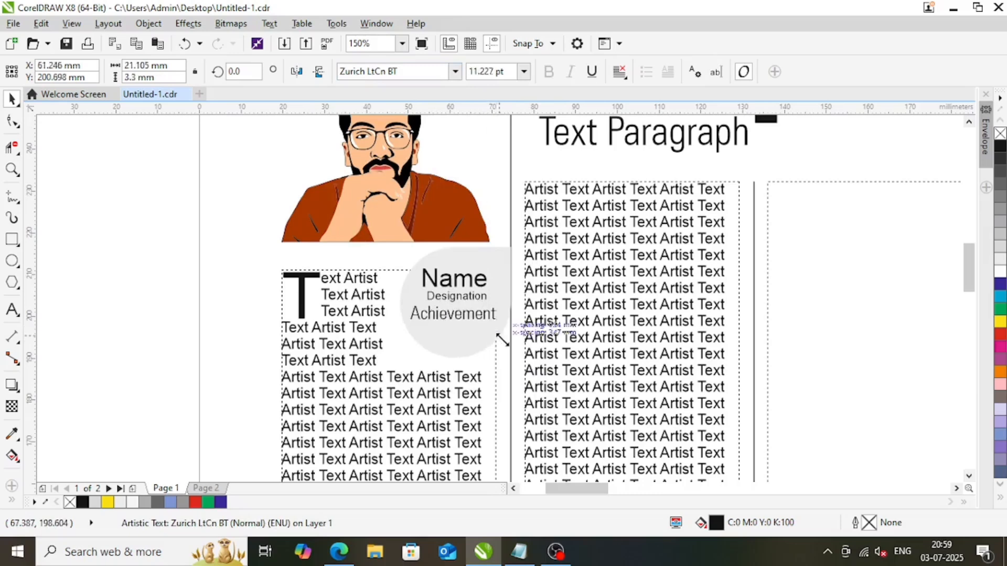
Right-align the "Name", "Designation" and "Achievement" texts with each other and with the right edge of the first text column
{"action": "left_click", "coordinate": [474, 290], "text": "shift"}
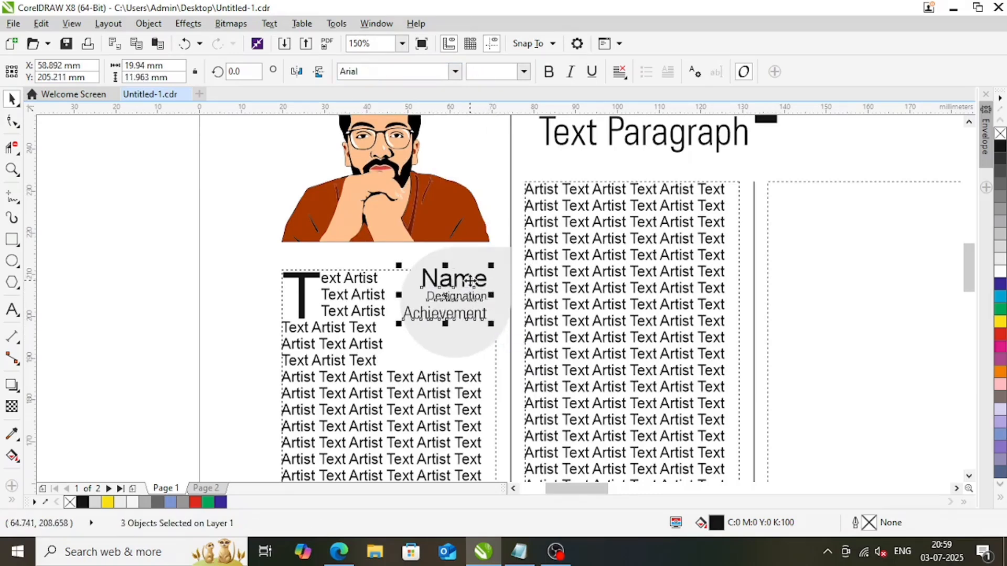
{"action": "left_click_drag", "start_coordinate": [474, 283], "coordinate": [479, 286]}
{"action": "left_click", "coordinate": [489, 361], "text": "shift"}
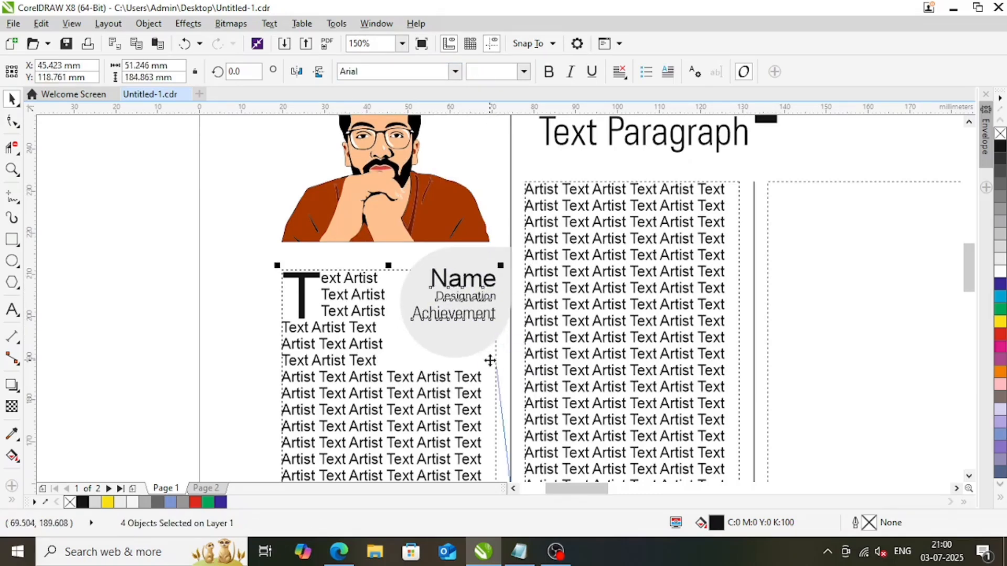
{"action": "key", "text": "Escape"}
Set the font size of the linked column text to 11 pt
{"action": "scroll", "coordinate": [466, 319], "scroll_direction": "down", "scroll_amount": 3}
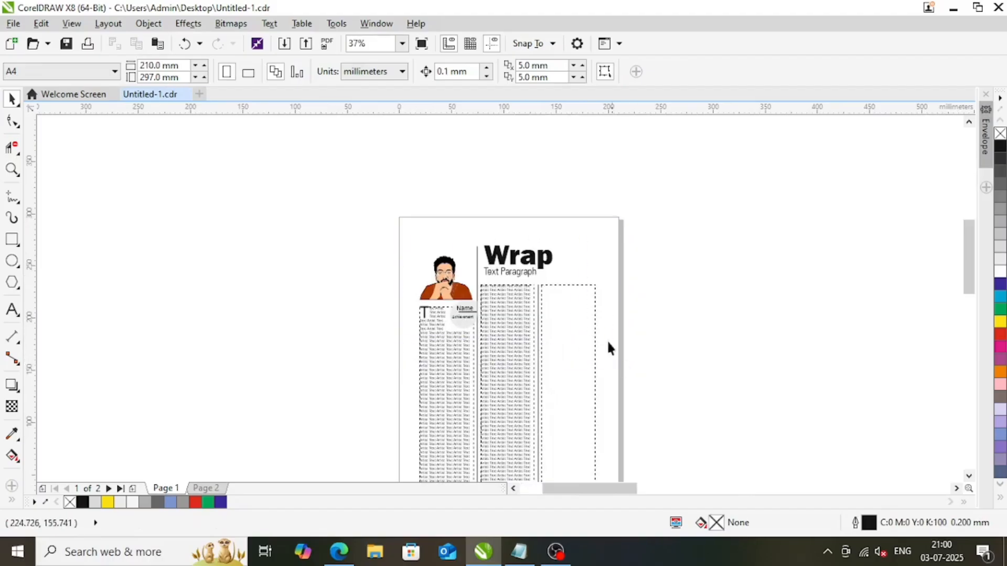
{"action": "scroll", "coordinate": [527, 292], "scroll_direction": "up", "scroll_amount": 2}
{"action": "scroll", "coordinate": [269, 226], "scroll_direction": "down", "scroll_amount": 2}
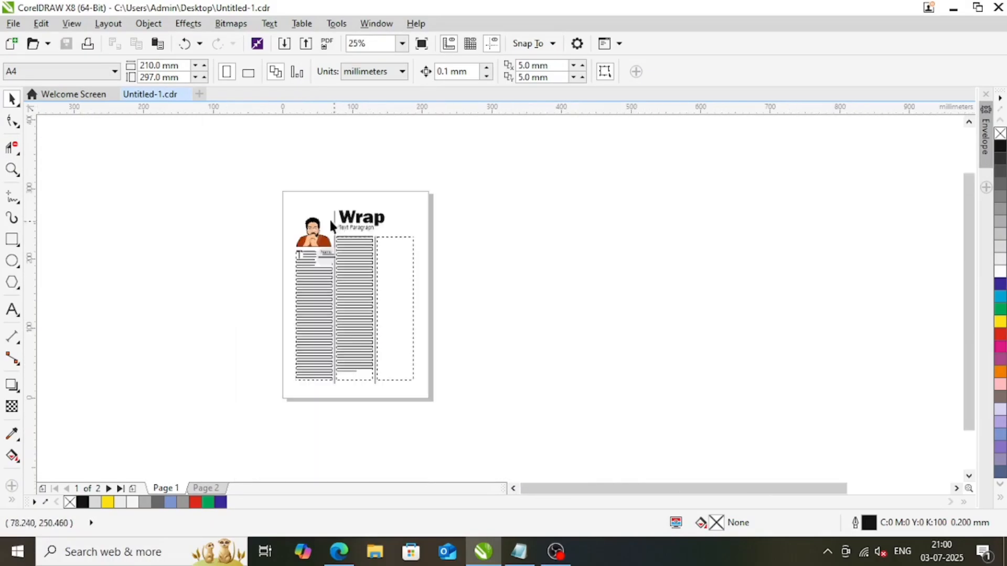
{"action": "key", "text": "F2"}
{"action": "left_click_drag", "start_coordinate": [268, 173], "coordinate": [484, 410]}
{"action": "left_click", "coordinate": [406, 344]}
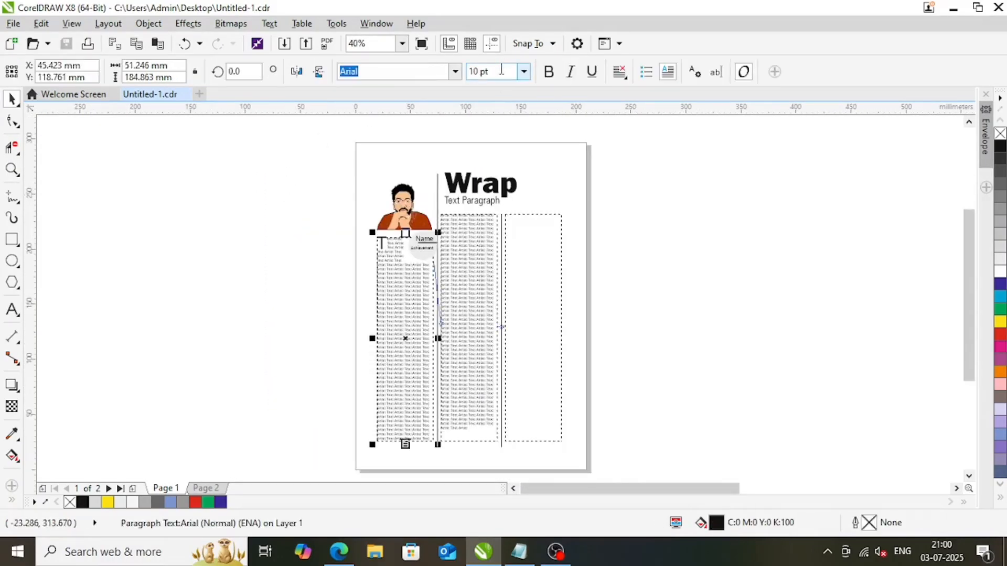
{"action": "key", "text": "Return"}
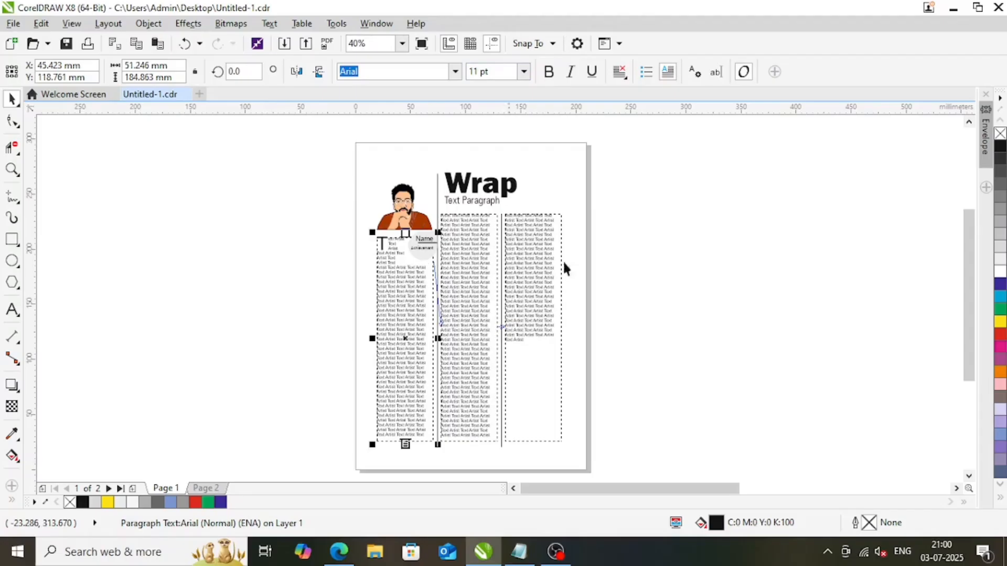
Shorten all three text frames together from their lower edges to an overall height of about 173 mm
{"action": "left_click", "coordinate": [465, 409], "text": "shift"}
{"action": "left_click", "coordinate": [530, 400], "text": "shift"}
{"action": "left_click_drag", "start_coordinate": [469, 445], "coordinate": [471, 408]}
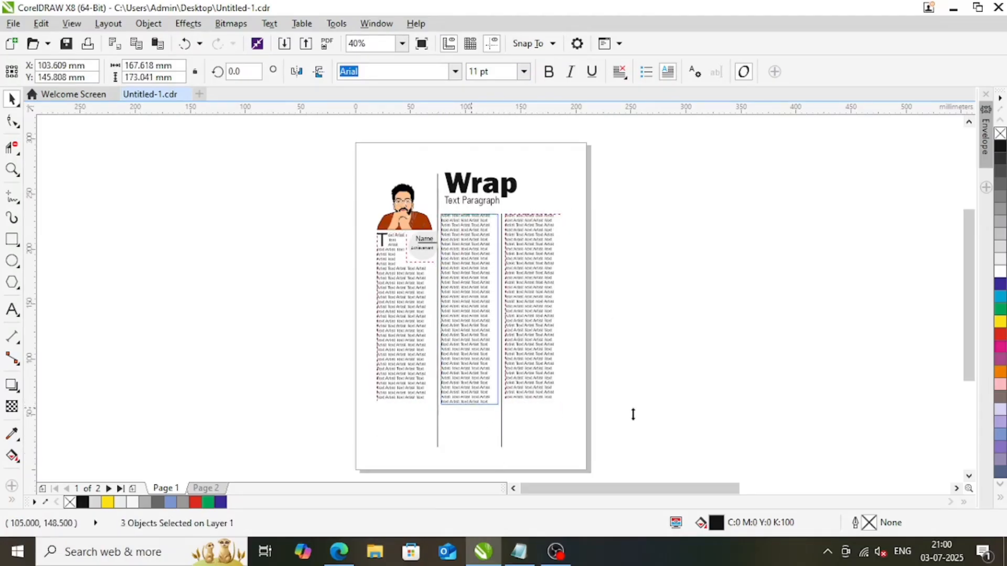
{"action": "left_click", "coordinate": [618, 401]}
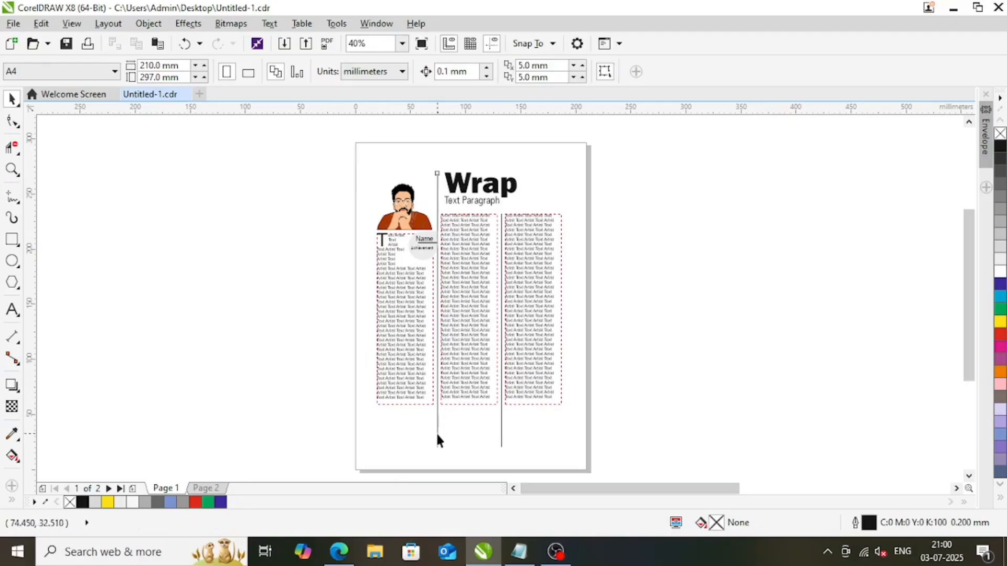
Shorten both vertical divider lines together from below to an overall height of about 212 mm, ending just under the text frames
{"action": "left_click", "coordinate": [437, 432]}
{"action": "left_click", "coordinate": [502, 430], "text": "shift"}
{"action": "left_click_drag", "start_coordinate": [470, 453], "coordinate": [486, 420]}
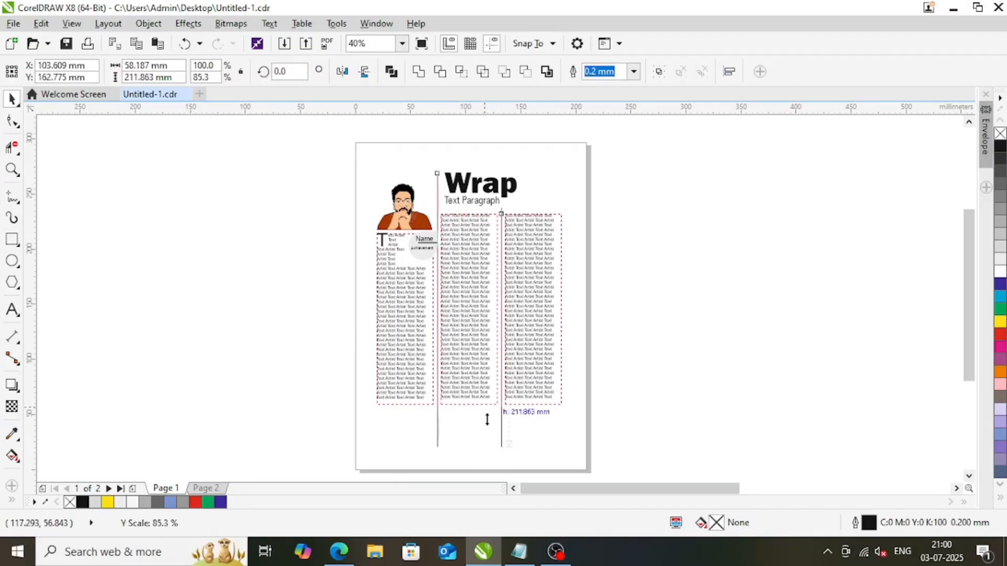
{"action": "left_click", "coordinate": [640, 410]}
Draw a rectangular frame about 187.5 by 242.6 mm around the whole page layout
{"action": "scroll", "coordinate": [602, 404], "scroll_direction": "up", "scroll_amount": 1}
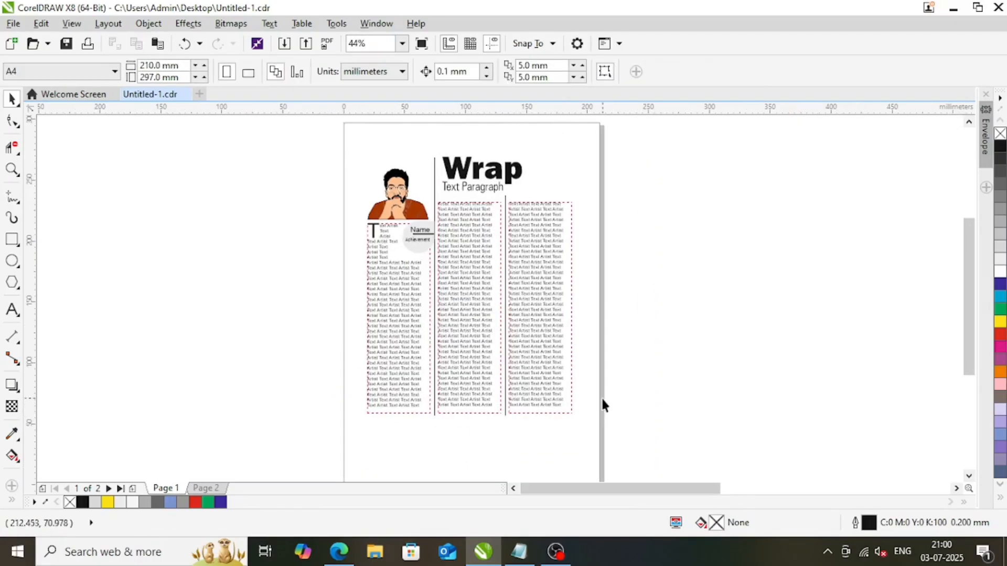
{"action": "left_click", "coordinate": [11, 239]}
{"action": "left_click_drag", "start_coordinate": [355, 138], "coordinate": [583, 433]}
{"action": "key", "text": "space"}
{"action": "left_click", "coordinate": [684, 326]}
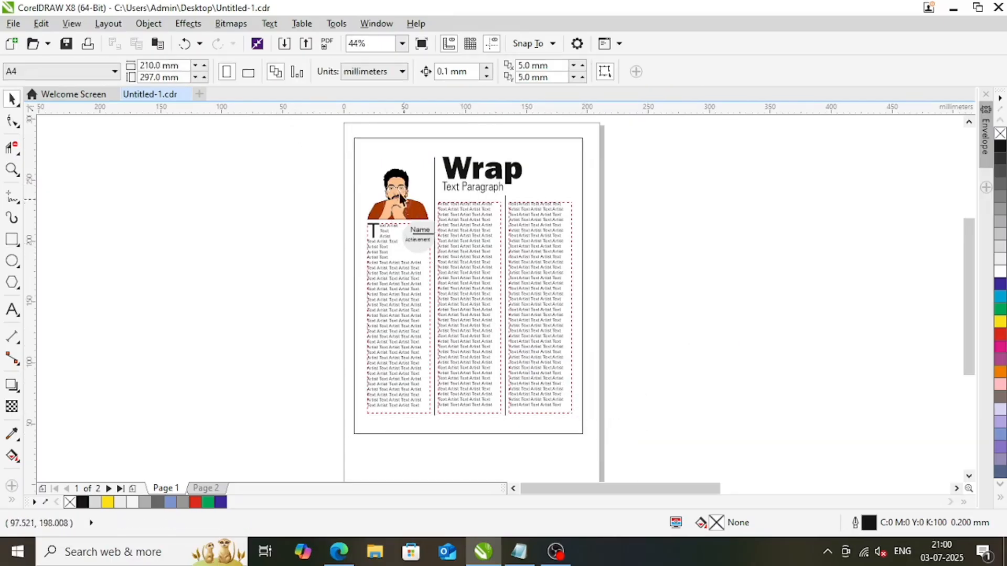
Draw a rectangle about 54.7 by 66.6 mm over the portrait, filled with 20% black and without an outline
{"action": "key", "text": "F2"}
{"action": "left_click_drag", "start_coordinate": [329, 127], "coordinate": [643, 315]}
{"action": "scroll", "coordinate": [496, 212], "scroll_direction": "down", "scroll_amount": 2}
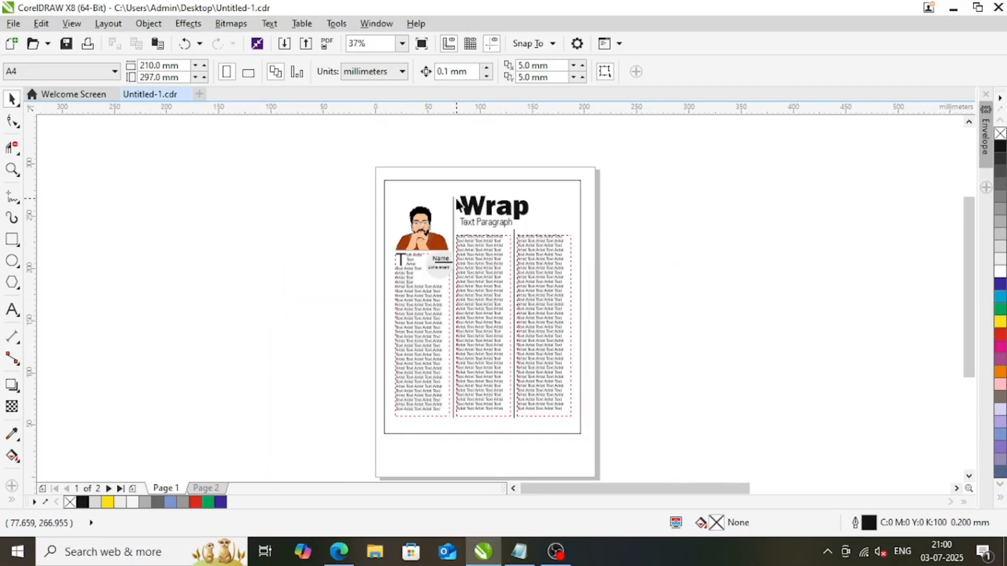
{"action": "key", "text": "F2"}
{"action": "left_click_drag", "start_coordinate": [358, 159], "coordinate": [632, 349]}
{"action": "left_click", "coordinate": [13, 239]}
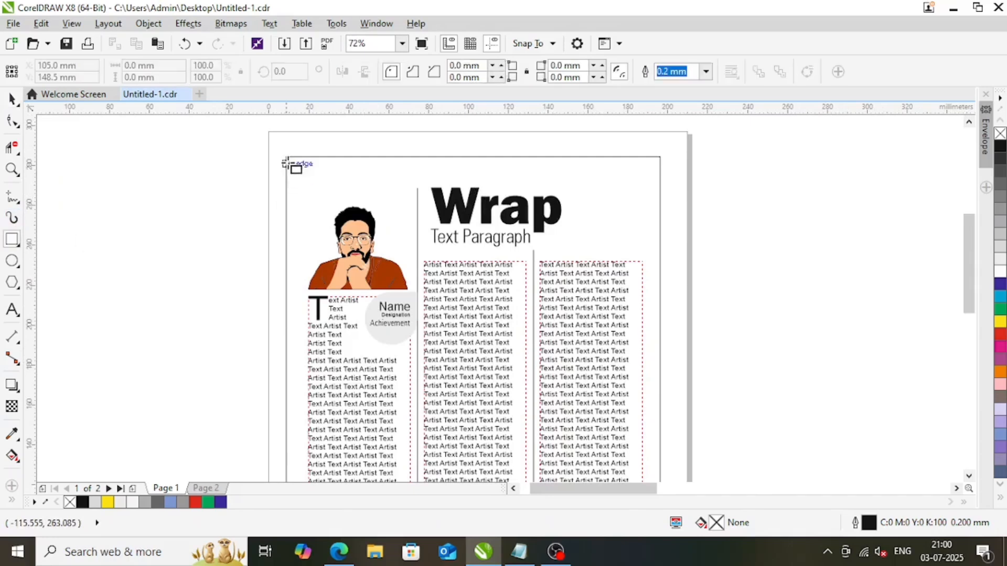
{"action": "left_click_drag", "start_coordinate": [285, 155], "coordinate": [422, 315]}
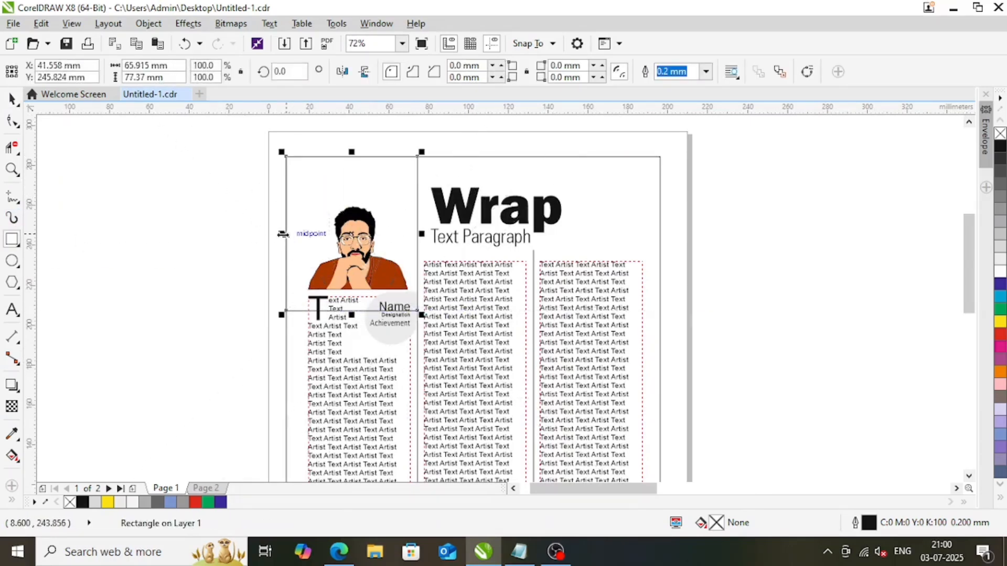
{"action": "left_click_drag", "start_coordinate": [283, 234], "coordinate": [307, 234]}
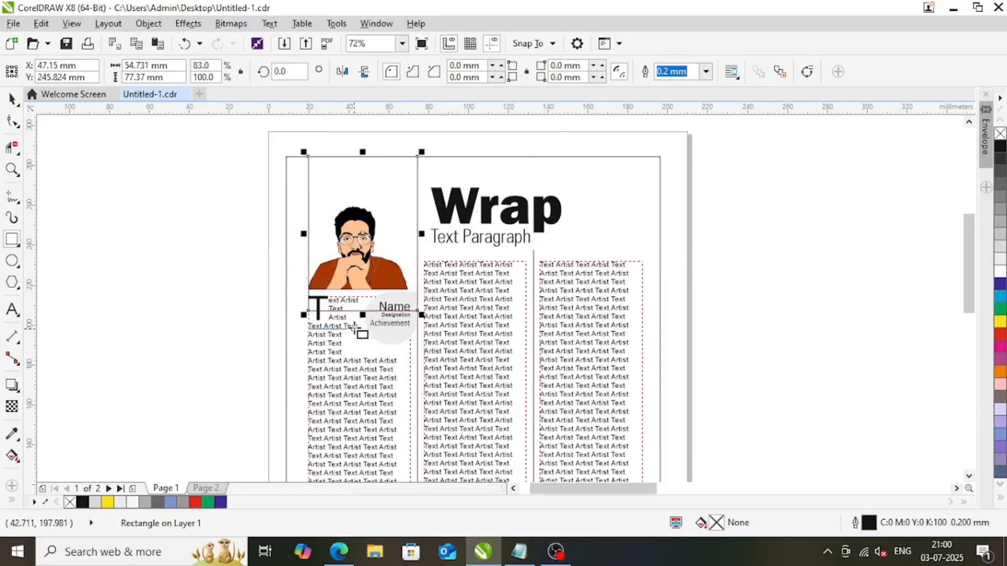
{"action": "left_click_drag", "start_coordinate": [363, 314], "coordinate": [361, 289]}
{"action": "left_click", "coordinate": [1000, 255]}
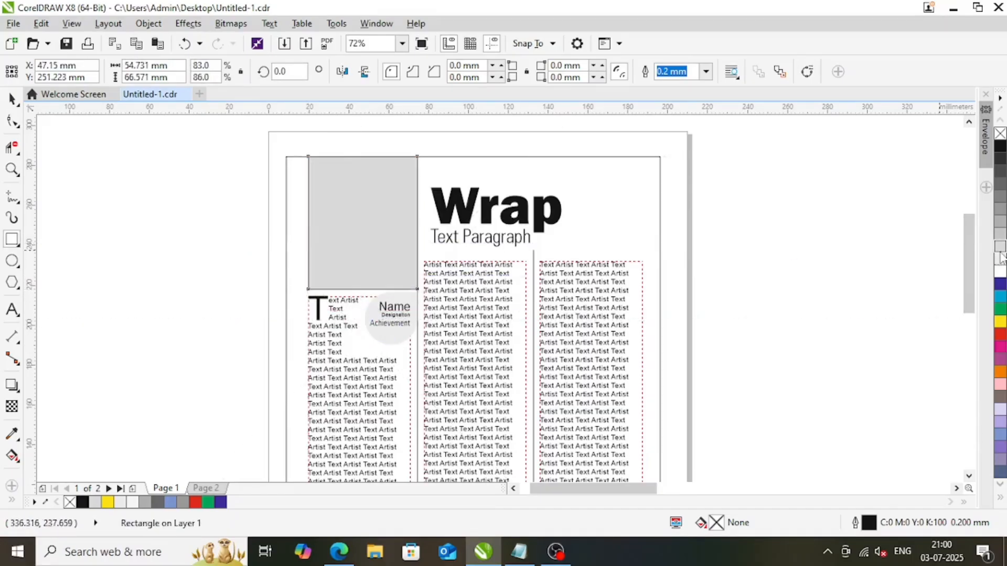
{"action": "right_click", "coordinate": [1000, 133]}
{"action": "left_click", "coordinate": [622, 171], "text": "shift"}
{"action": "key", "text": "shift+Page_Down"}
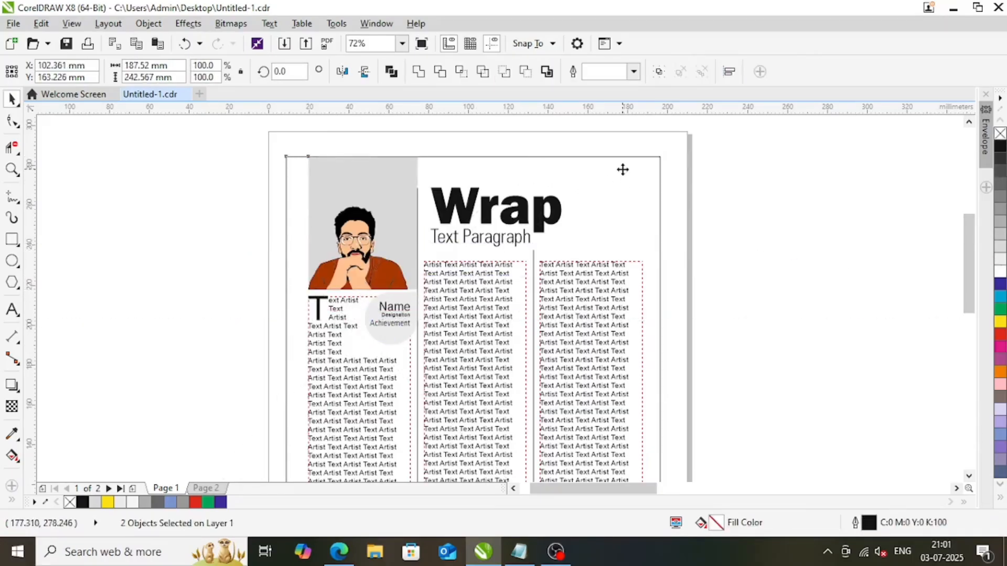
{"action": "key", "text": "ctrl+z"}
Send the grey rectangle to the back of the page, behind the portrait
{"action": "left_click", "coordinate": [394, 175]}
{"action": "right_click", "coordinate": [393, 176]}
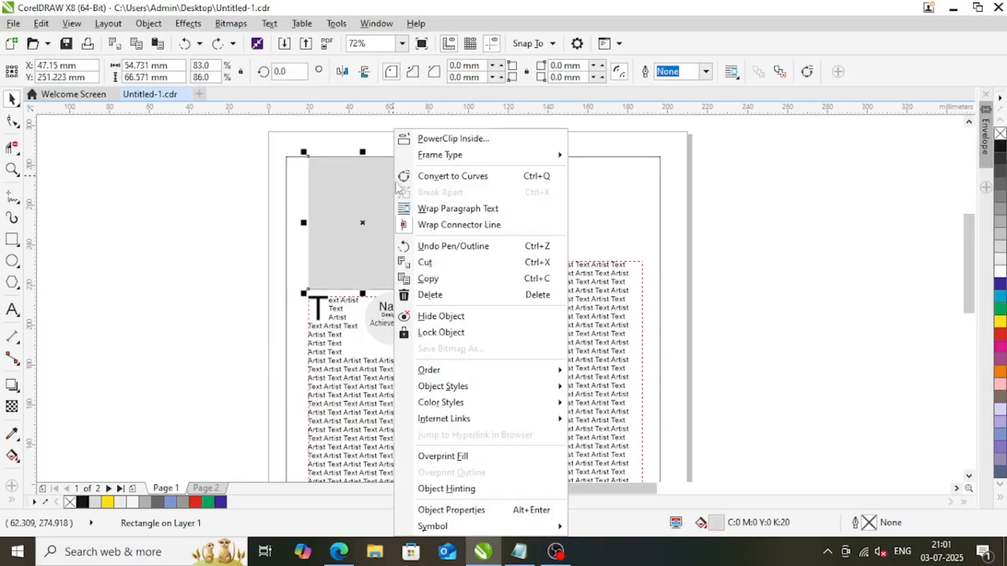
{"action": "mouse_move", "coordinate": [504, 370]}
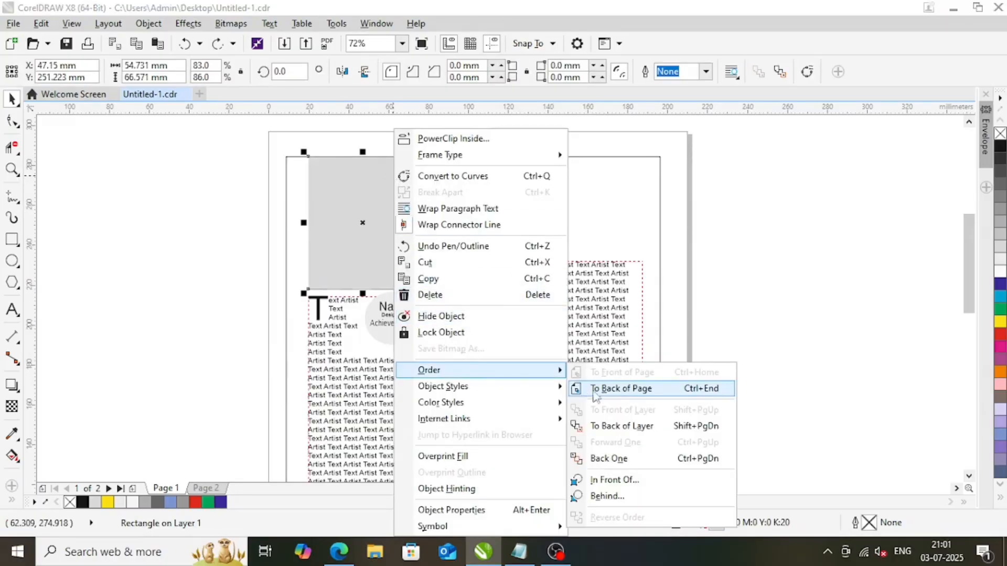
{"action": "left_click", "coordinate": [612, 390]}
{"action": "left_click", "coordinate": [391, 184]}
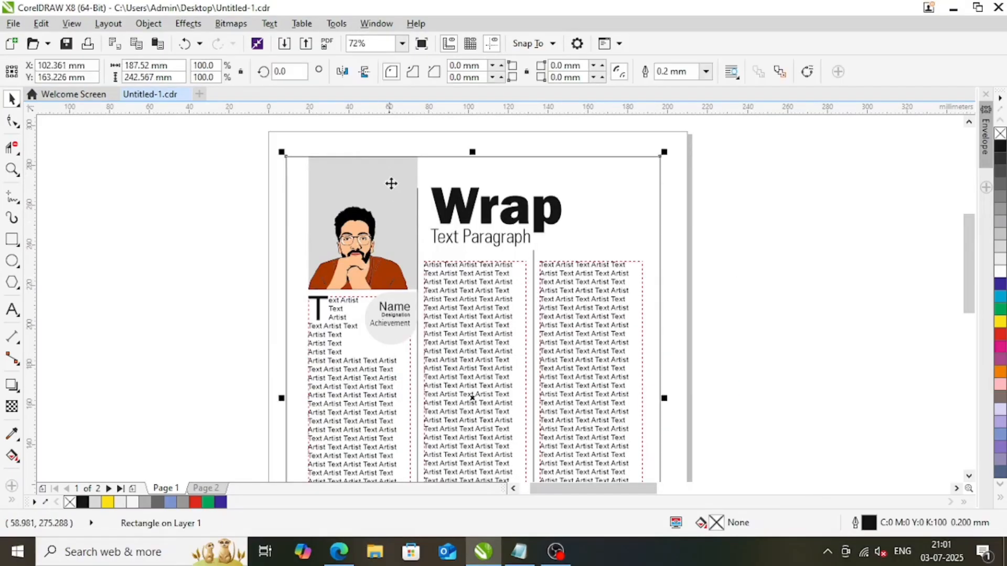
Shorten the grey portrait background from its upper edge to about 50.8 mm high, level with the divider line's upper end
{"action": "left_click", "coordinate": [725, 258]}
{"action": "scroll", "coordinate": [436, 195], "scroll_direction": "down", "scroll_amount": 2}
{"action": "key", "text": "F2"}
{"action": "left_click_drag", "start_coordinate": [333, 147], "coordinate": [629, 371]}
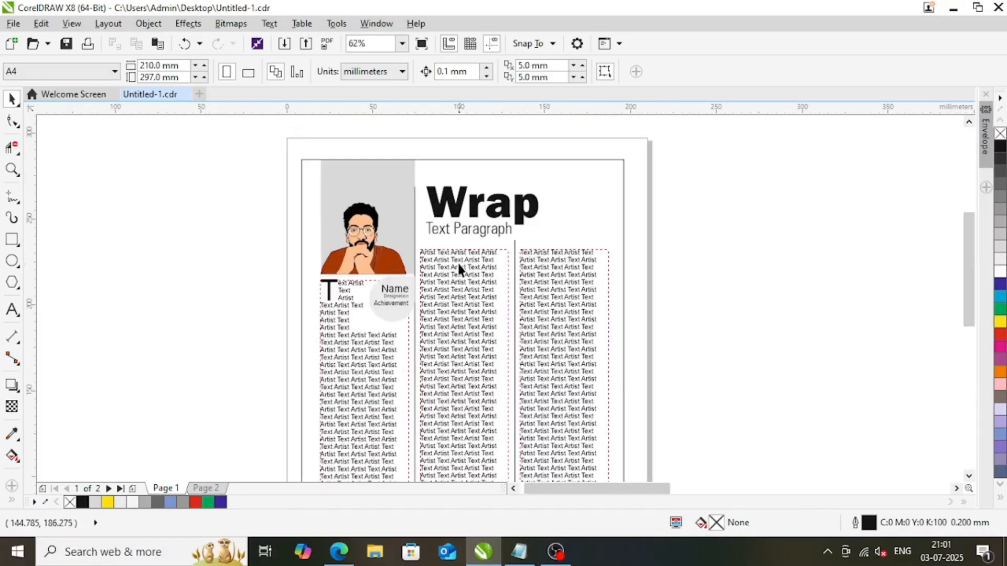
{"action": "left_click", "coordinate": [416, 192]}
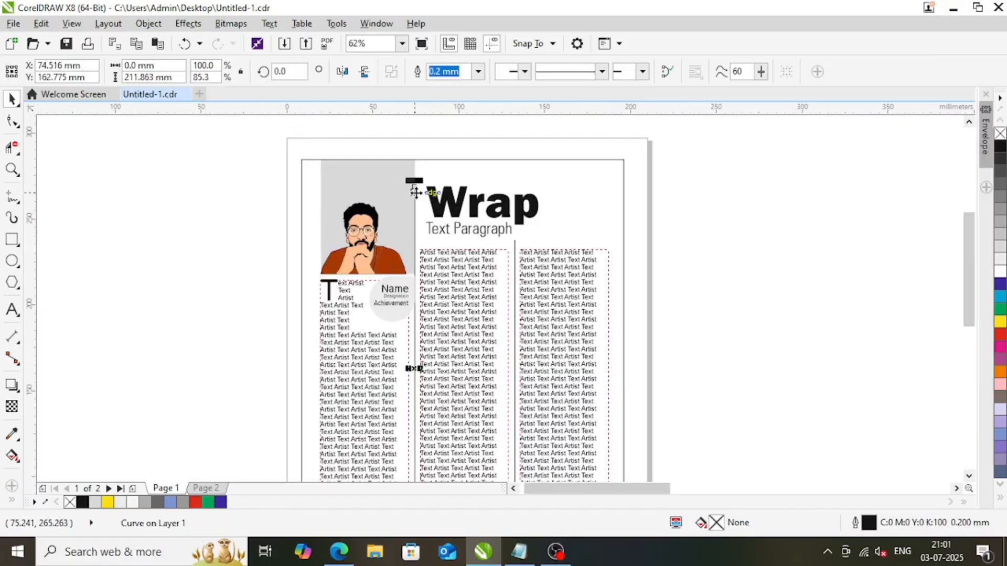
{"action": "left_click", "coordinate": [388, 173]}
{"action": "left_click", "coordinate": [399, 171]}
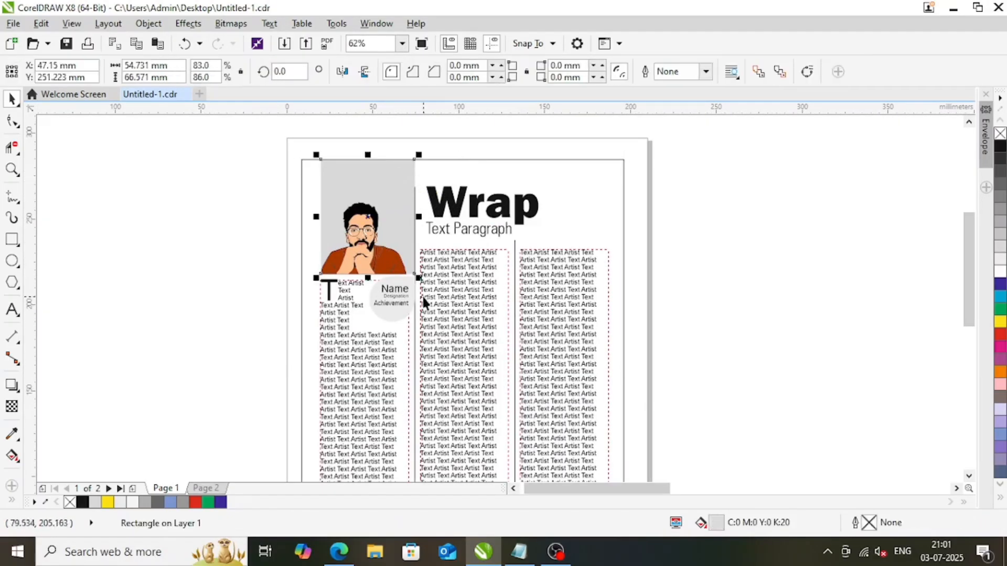
{"action": "left_click_drag", "start_coordinate": [367, 155], "coordinate": [359, 183]}
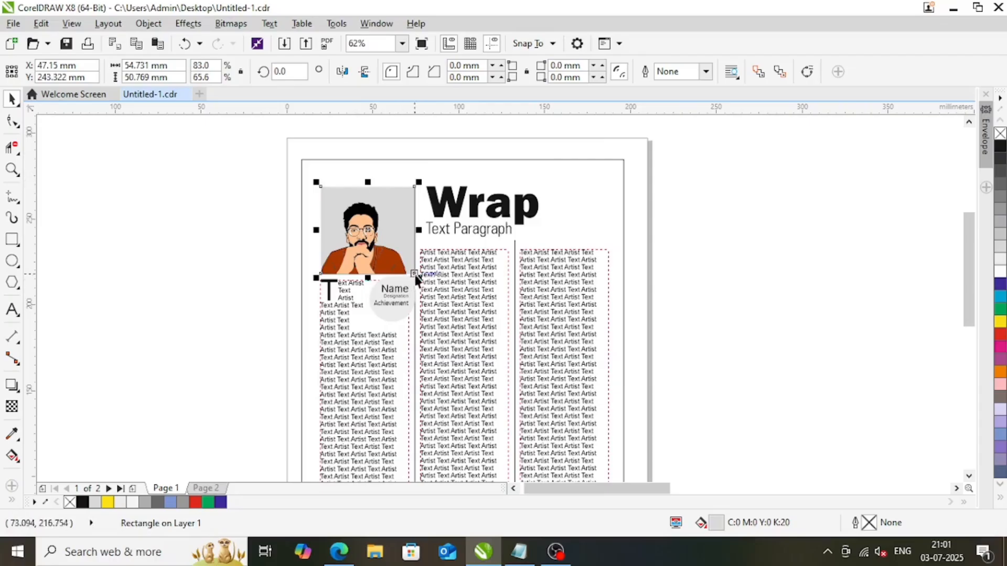
Place a small copy of the grey rectangle, about 11.2 by 10.4 mm, inside the frame's upper-left corner and fill it dark grey
{"action": "left_click_drag", "start_coordinate": [418, 278], "coordinate": [302, 156]}
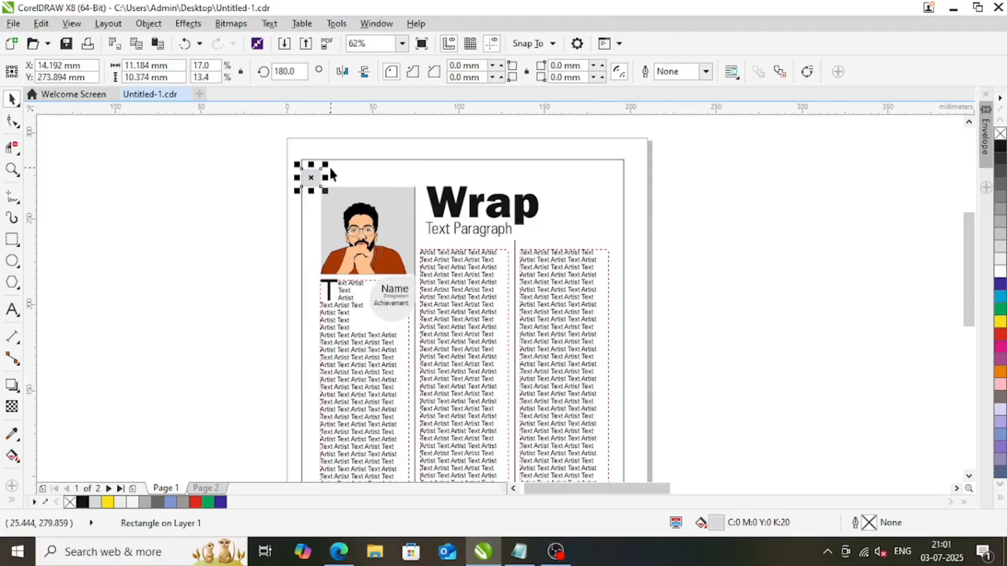
{"action": "left_click", "coordinate": [1000, 185]}
{"action": "left_click", "coordinate": [619, 181]}
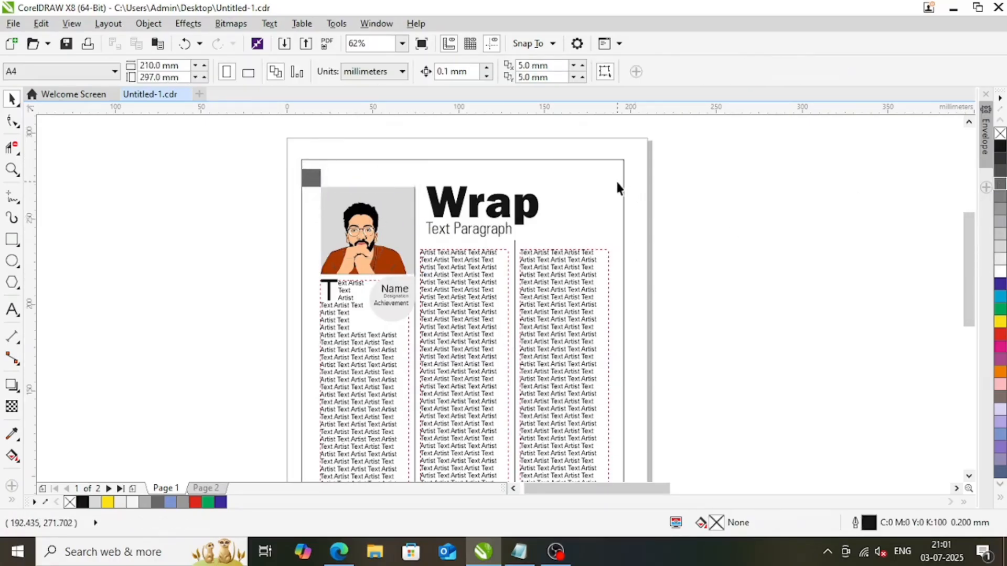
Change the outline colour of the large page frame to very light grey
{"action": "left_click", "coordinate": [612, 247]}
{"action": "scroll", "coordinate": [480, 210], "scroll_direction": "down", "scroll_amount": 2}
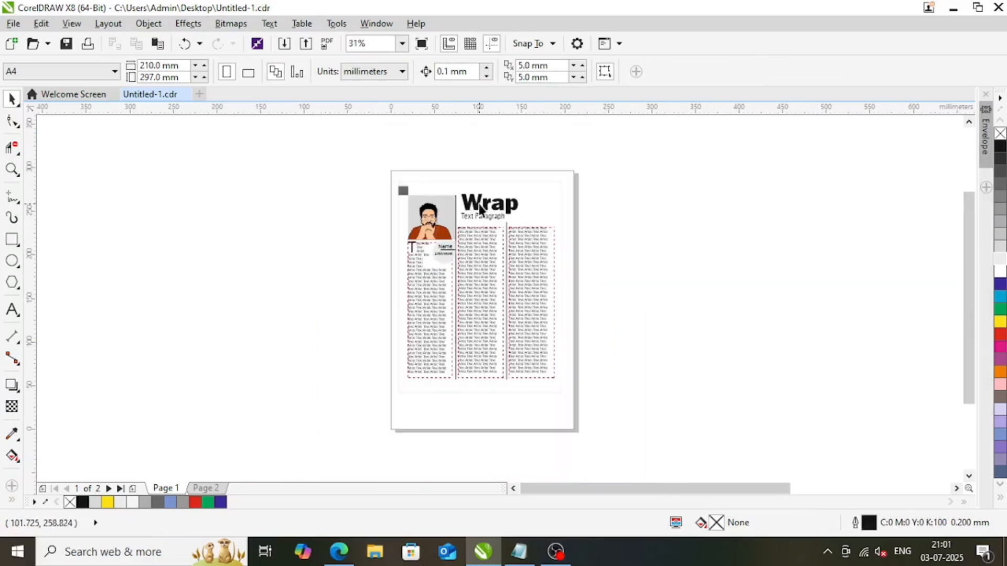
{"action": "left_click_drag", "start_coordinate": [393, 159], "coordinate": [598, 411]}
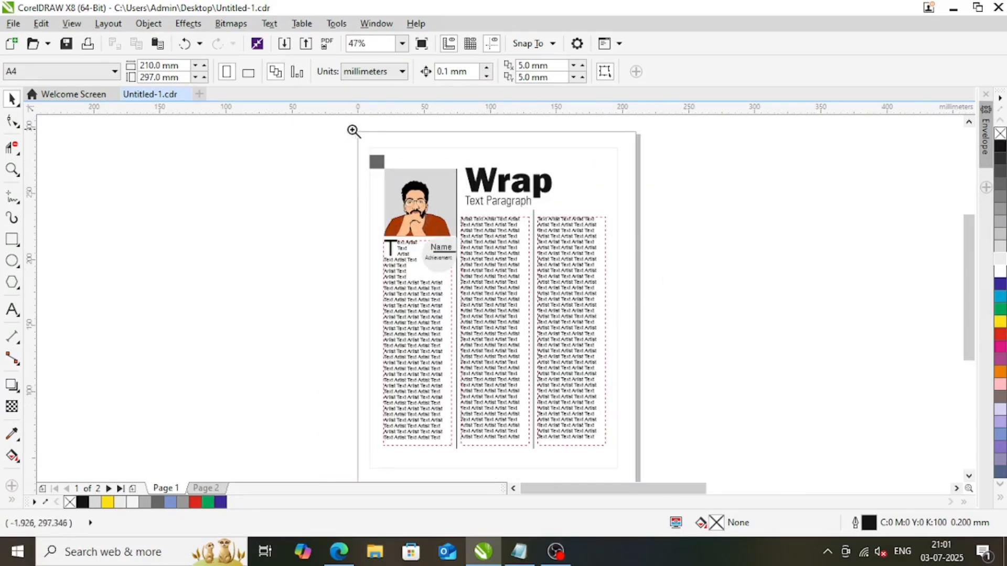
Duplicate the "Achievement" text to the frame's upper-right area and change the copy to "July | 2025"
{"action": "left_click_drag", "start_coordinate": [354, 132], "coordinate": [671, 333]}
{"action": "left_click_drag", "start_coordinate": [375, 356], "coordinate": [675, 178]}
{"action": "right_click", "coordinate": [632, 177]}
{"action": "key", "text": "F8"}
{"action": "type", "text": "July | 2025"}
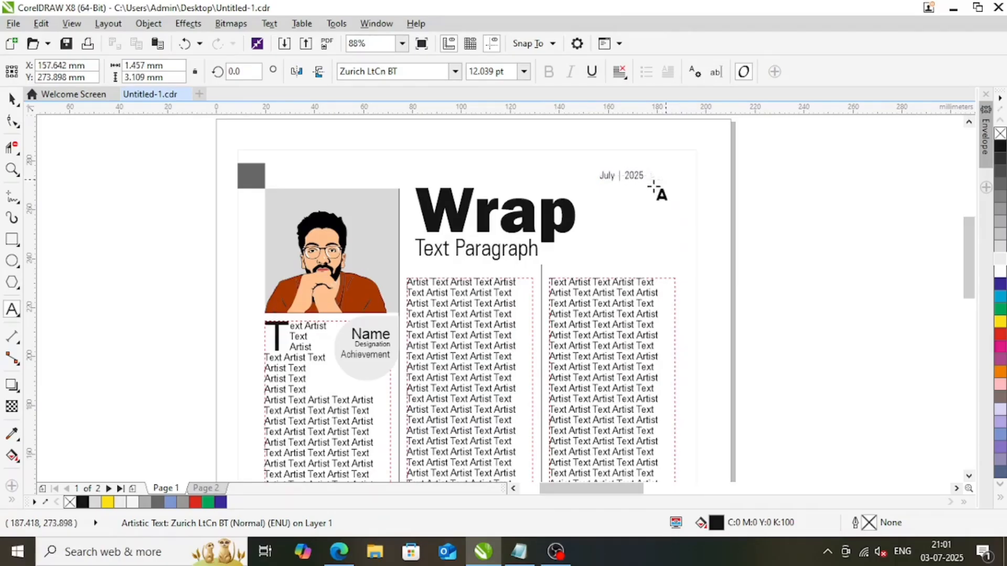
Enlarge the "July | 2025" text slightly and align its right edge with the third text column
{"action": "key", "text": "ctrl+space"}
{"action": "left_click_drag", "start_coordinate": [648, 187], "coordinate": [664, 200]}
{"action": "left_click", "coordinate": [656, 302], "text": "shift"}
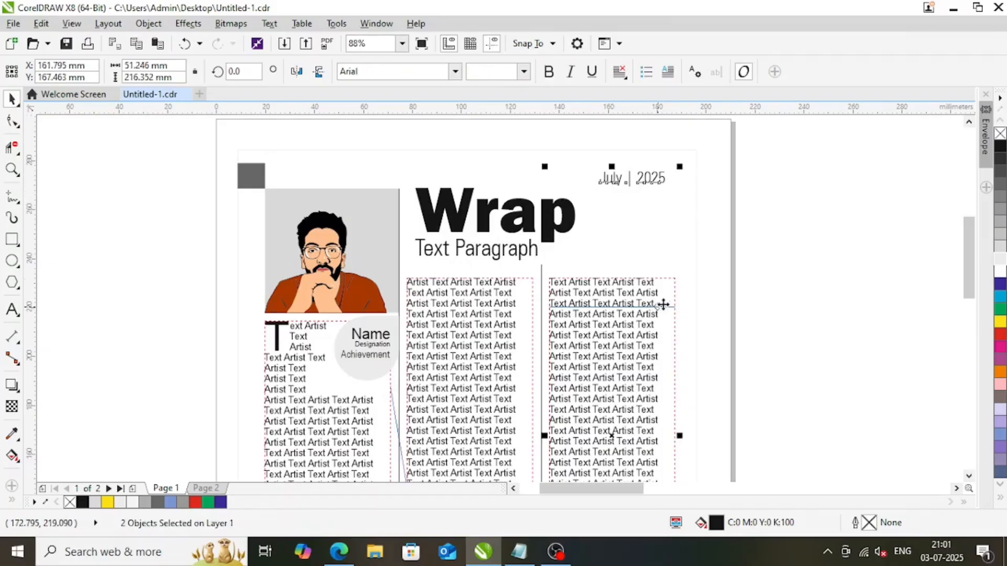
{"action": "key", "text": "r"}
{"action": "left_click", "coordinate": [788, 265]}
Copy the first divider line to just beyond the page's left edge and shorten the copy to about 47.6 mm
{"action": "scroll", "coordinate": [525, 224], "scroll_direction": "down", "scroll_amount": 3}
{"action": "key", "text": "F2"}
{"action": "left_click_drag", "start_coordinate": [428, 187], "coordinate": [628, 388]}
{"action": "left_click_drag", "start_coordinate": [323, 139], "coordinate": [658, 461]}
{"action": "left_click", "coordinate": [434, 286]}
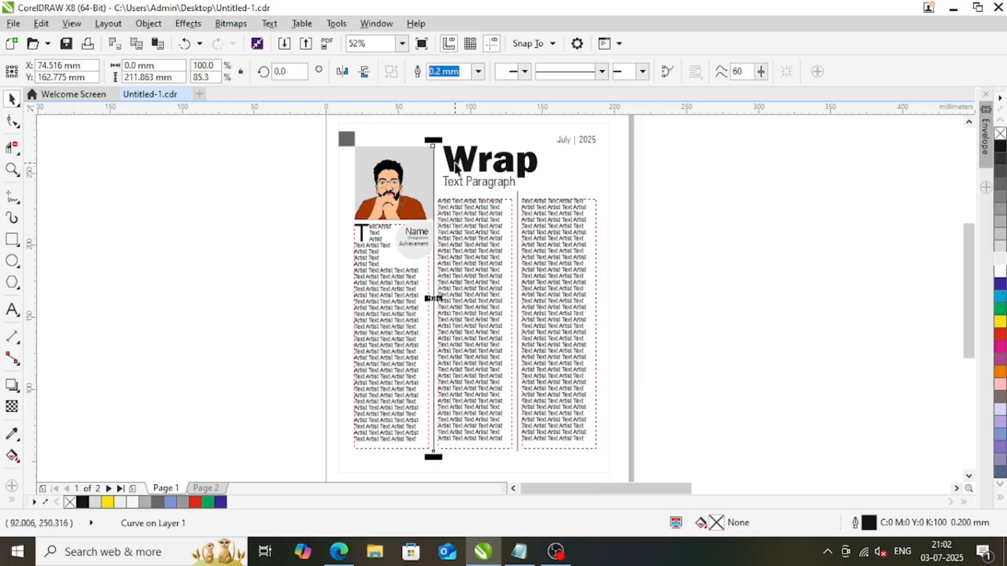
{"action": "left_click_drag", "start_coordinate": [437, 300], "coordinate": [321, 321]}
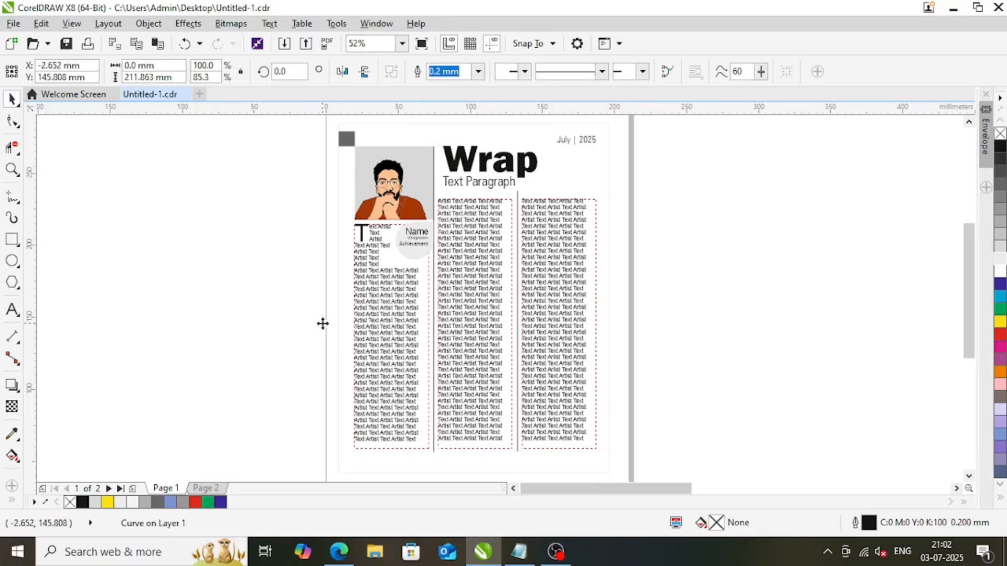
{"action": "left_click_drag", "start_coordinate": [322, 167], "coordinate": [353, 408]}
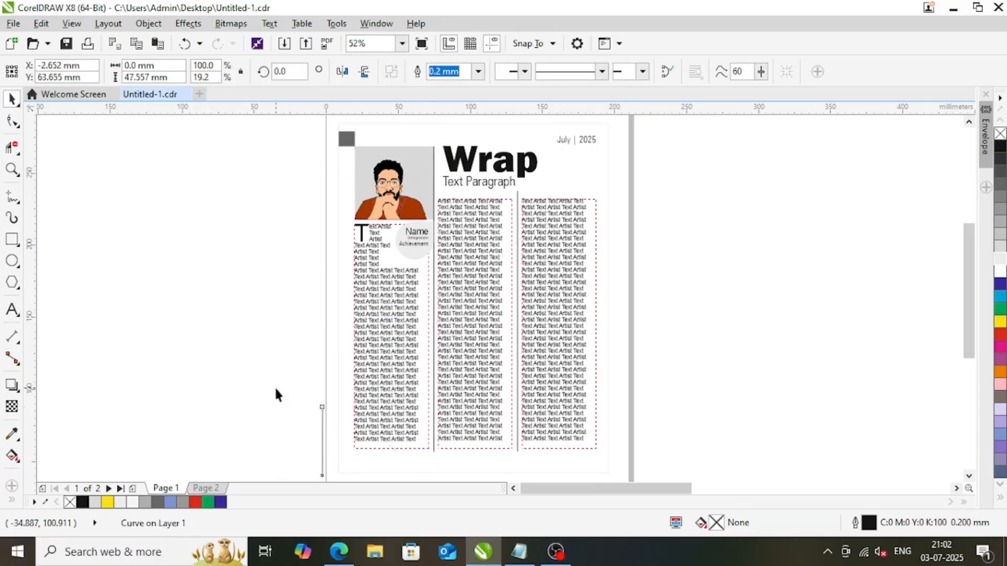
Move the short line below the text columns, rotate it to horizontal and stretch it to about 177.7 mm across the frame
{"action": "left_click", "coordinate": [275, 386]}
{"action": "scroll", "coordinate": [328, 363], "scroll_direction": "down", "scroll_amount": 1}
{"action": "key", "text": "F2"}
{"action": "left_click_drag", "start_coordinate": [279, 332], "coordinate": [510, 439]}
{"action": "left_click_drag", "start_coordinate": [268, 384], "coordinate": [367, 400]}
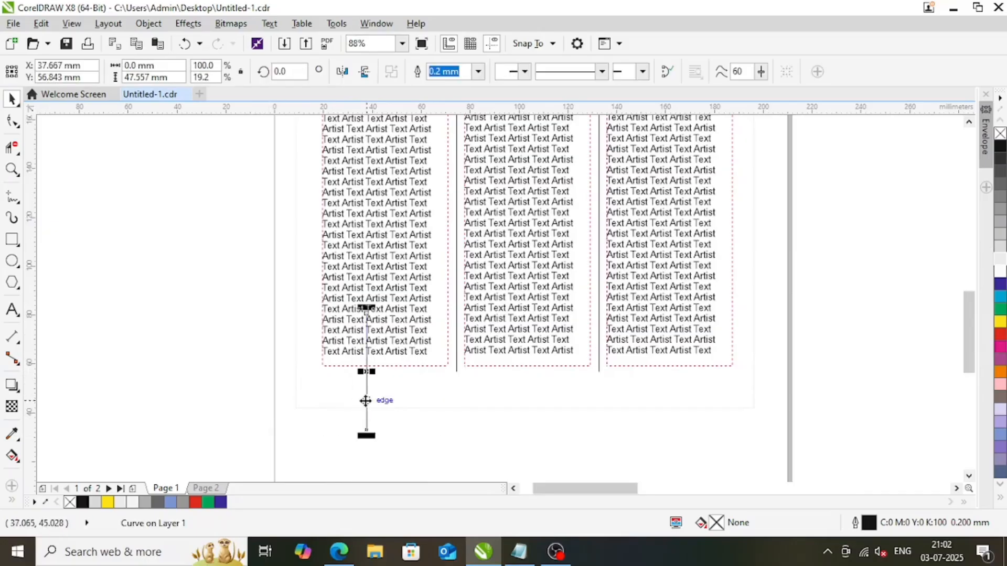
{"action": "left_click", "coordinate": [366, 400]}
{"action": "left_click_drag", "start_coordinate": [374, 306], "coordinate": [748, 404]}
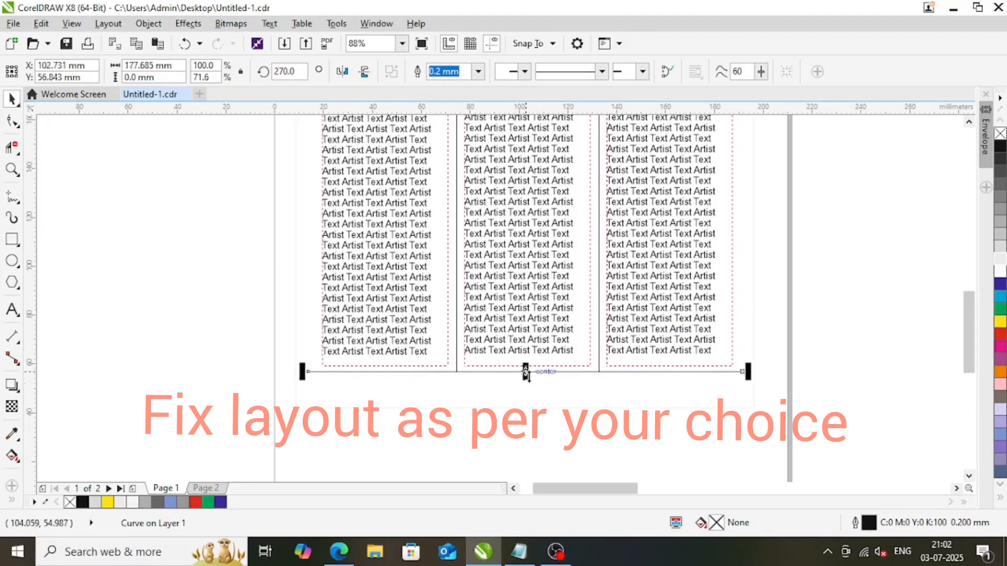
Lower the horizontal line beneath the text columns slightly and recolor the page frame's outline to 70% black
{"action": "left_click_drag", "start_coordinate": [524, 371], "coordinate": [531, 393]}
{"action": "left_click", "coordinate": [489, 408]}
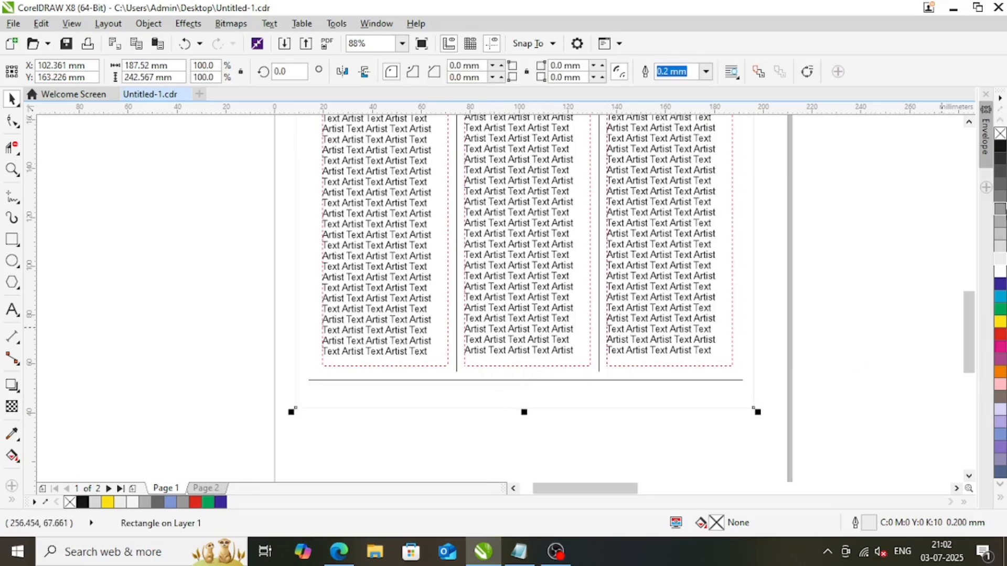
{"action": "right_click", "coordinate": [998, 188]}
{"action": "left_click", "coordinate": [804, 325]}
{"action": "scroll", "coordinate": [506, 341], "scroll_direction": "down", "scroll_amount": 2}
{"action": "key", "text": "F2"}
{"action": "left_click_drag", "start_coordinate": [362, 288], "coordinate": [703, 396]}
{"action": "left_click", "coordinate": [702, 360]}
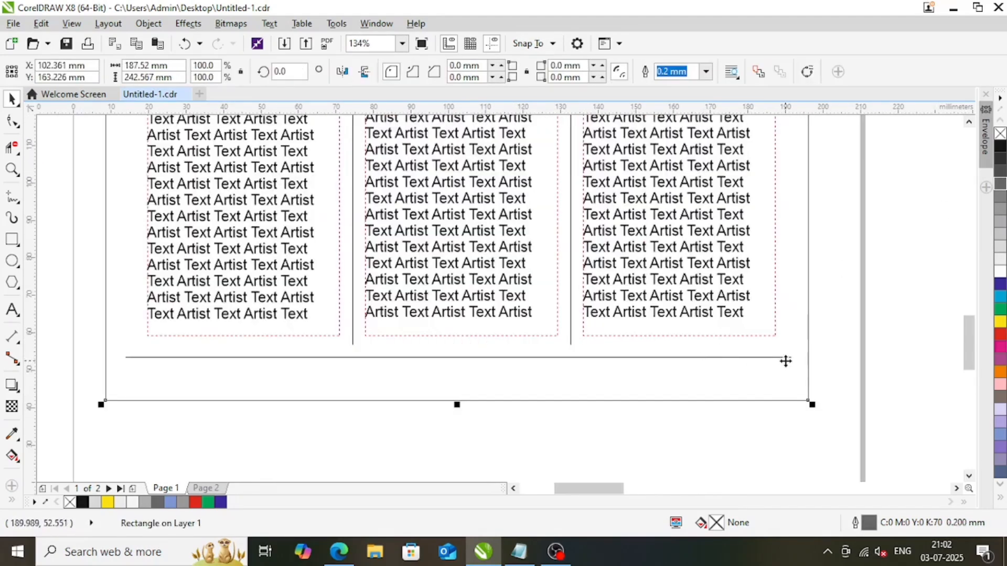
{"action": "left_click", "coordinate": [786, 359]}
{"action": "left_click", "coordinate": [772, 360]}
Add the text "Line Tips", scale it to about 11.9 pt, place it on the footer line below the third column and set it in Zurich LtCn BT
{"action": "left_click", "coordinate": [12, 309]}
{"action": "left_click", "coordinate": [394, 427]}
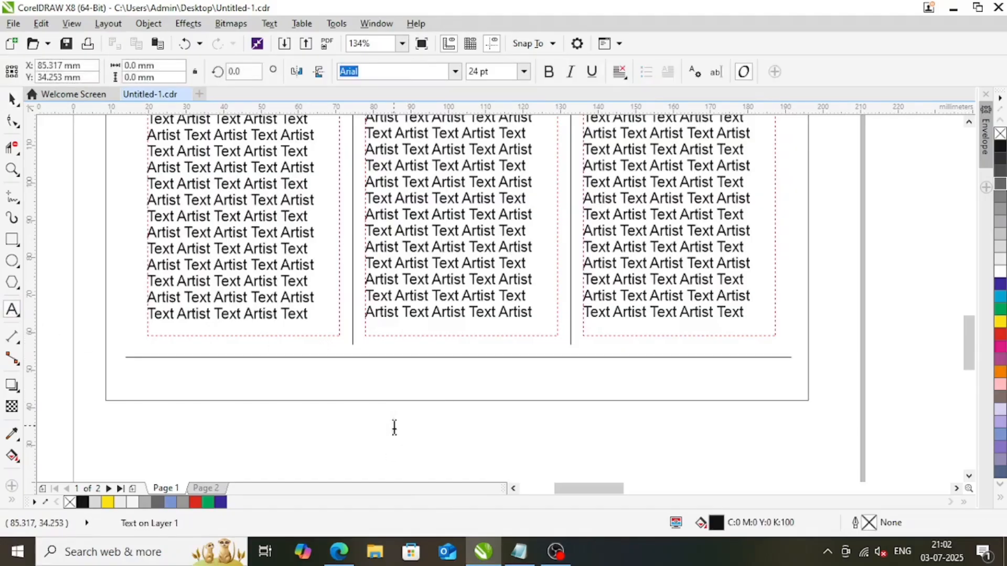
{"action": "type", "text": "Line "}
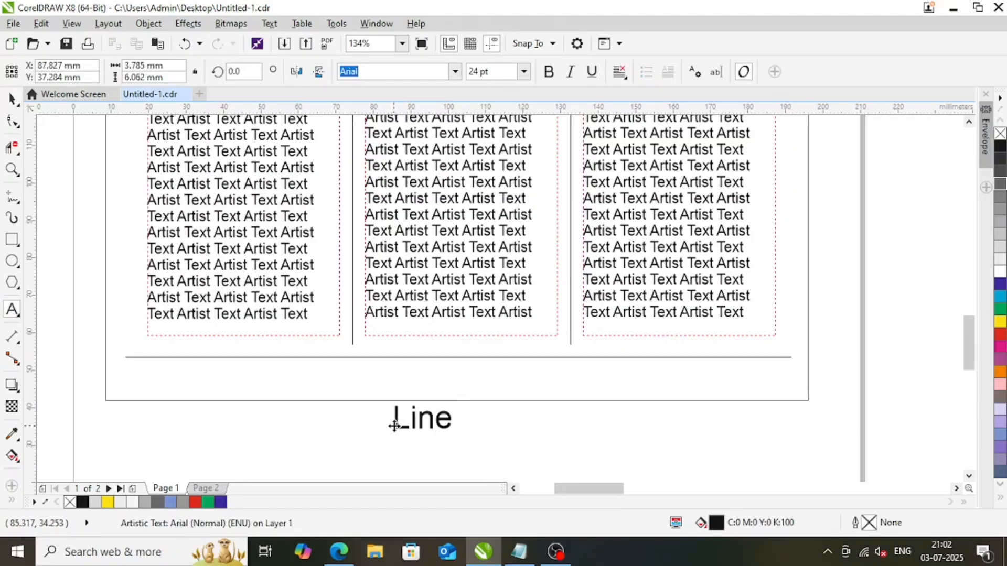
{"action": "type", "text": "Tips"}
{"action": "key", "text": "ctrl+space"}
{"action": "left_click_drag", "start_coordinate": [523, 401], "coordinate": [675, 368]}
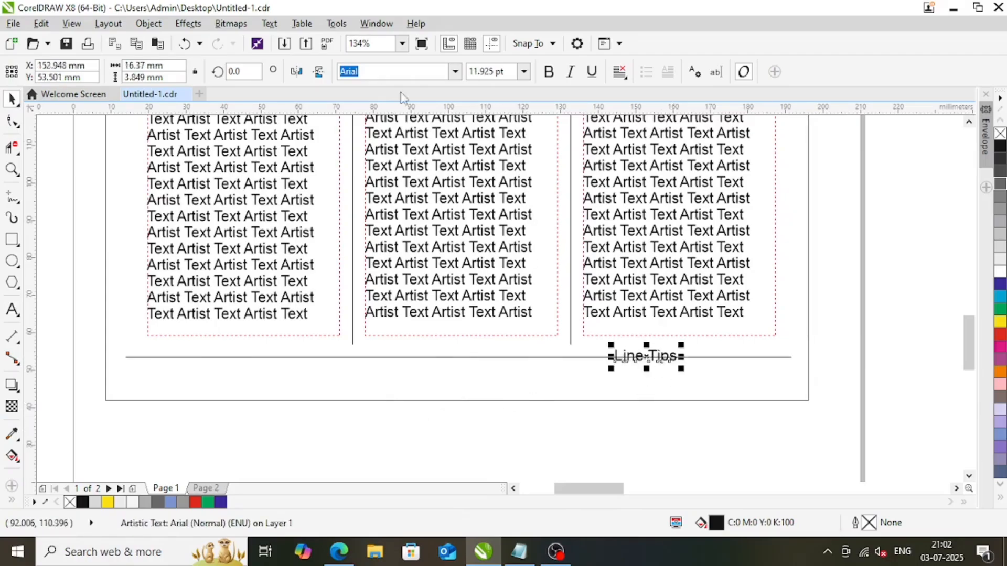
{"action": "left_click", "coordinate": [454, 71]}
{"action": "left_click", "coordinate": [416, 114]}
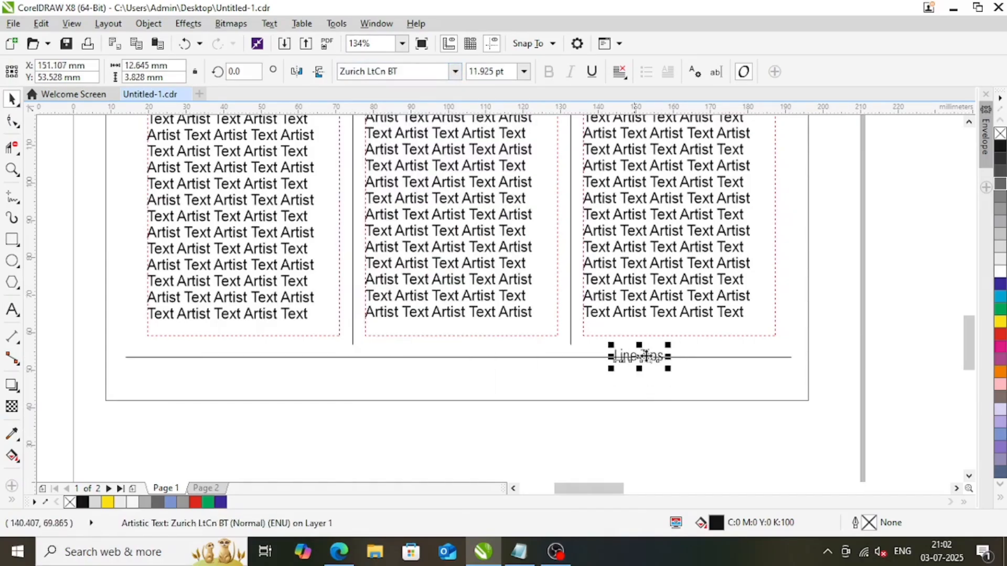
Shorten the footer line to about 129.4 mm so that it ends just before "Line Tips"
{"action": "left_click", "coordinate": [698, 360]}
{"action": "left_click_drag", "start_coordinate": [797, 357], "coordinate": [617, 360]}
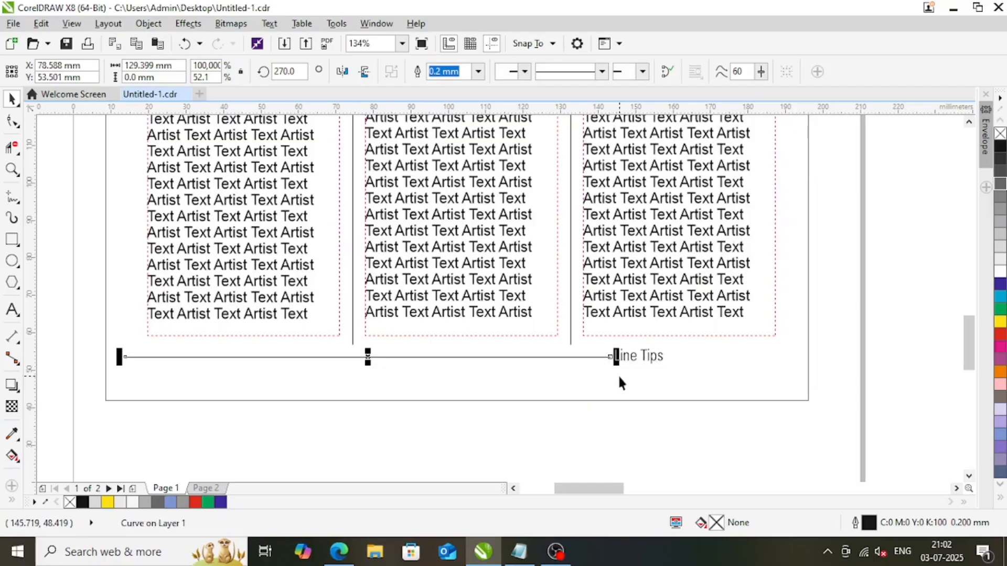
{"action": "left_click", "coordinate": [542, 360]}
{"action": "left_click", "coordinate": [220, 357]}
Make a short copy of the footer line, rotate it upright at the line's end beside "Line Tips" and shorten it to about 6.1 mm
{"action": "left_click_drag", "start_coordinate": [125, 357], "coordinate": [540, 378]}
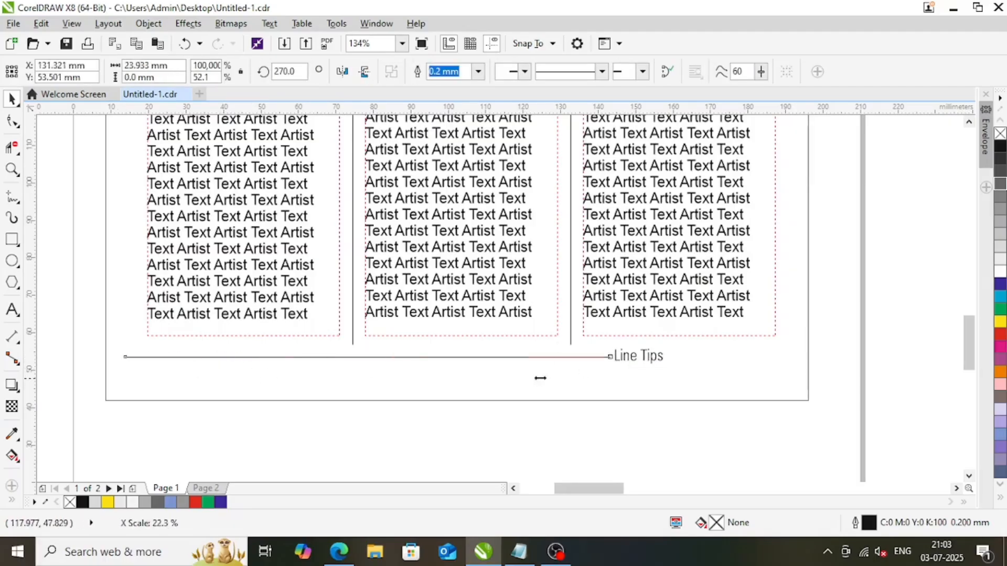
{"action": "left_click", "coordinate": [608, 366]}
{"action": "left_click_drag", "start_coordinate": [615, 357], "coordinate": [593, 394]}
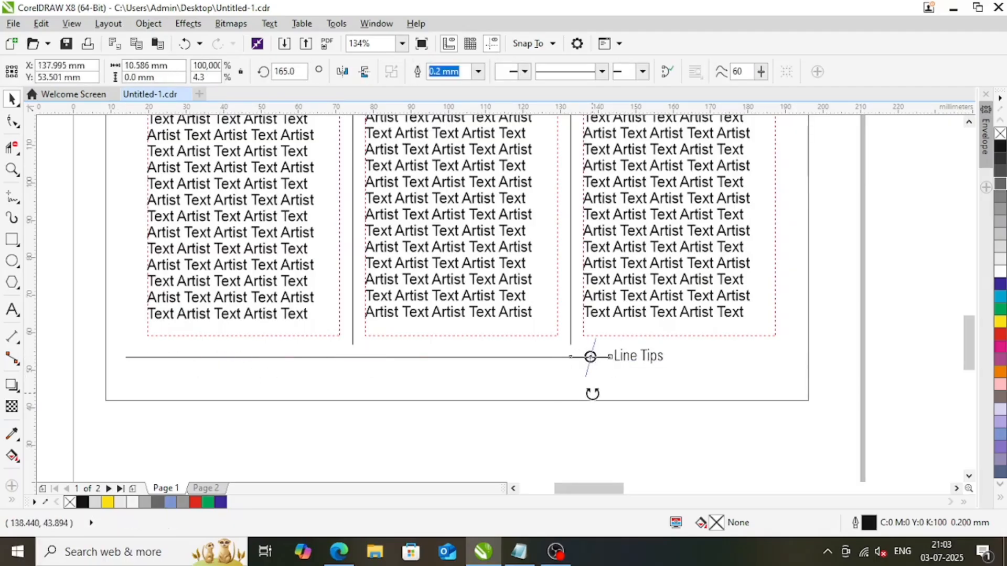
{"action": "left_click", "coordinate": [607, 355]}
{"action": "scroll", "coordinate": [606, 355], "scroll_direction": "up", "scroll_amount": 4}
{"action": "left_click_drag", "start_coordinate": [552, 339], "coordinate": [625, 339]}
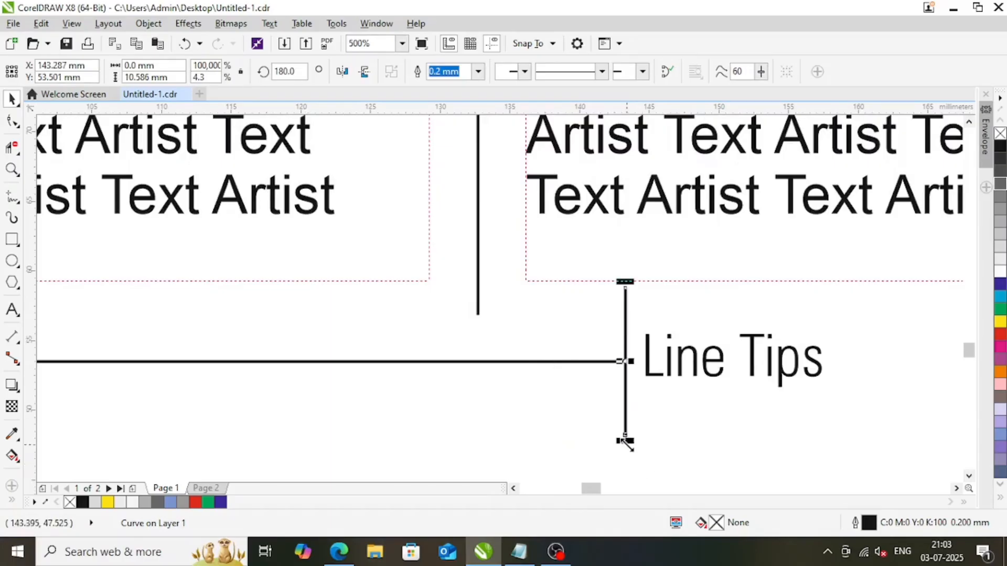
{"action": "left_click_drag", "start_coordinate": [625, 442], "coordinate": [632, 410]}
{"action": "scroll", "coordinate": [557, 353], "scroll_direction": "down", "scroll_amount": 4}
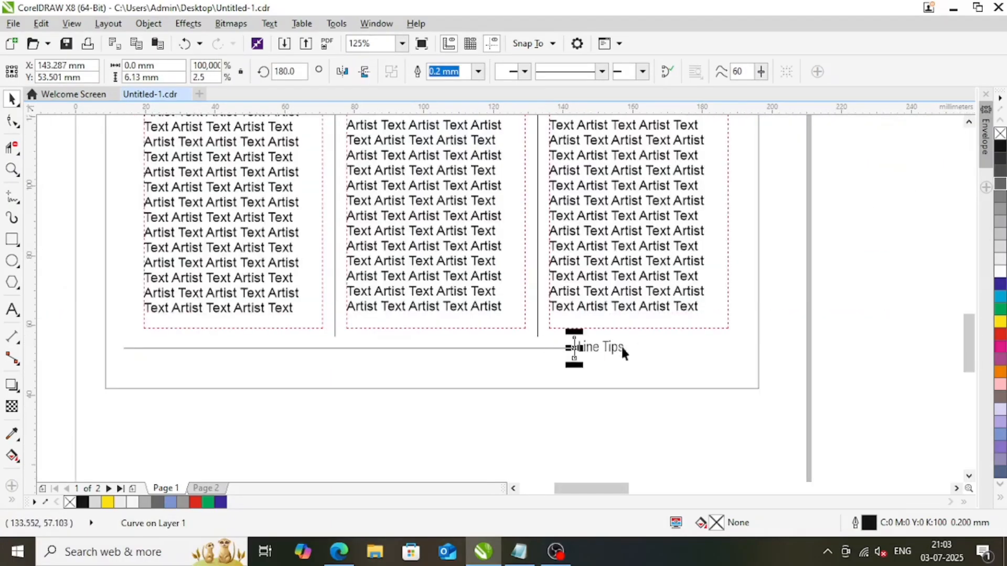
Copy the short upright line to the other end of "Line Tips"
{"action": "left_click", "coordinate": [816, 338]}
{"action": "left_click_drag", "start_coordinate": [576, 353], "coordinate": [651, 349]}
{"action": "key", "text": "ctrl+z"}
{"action": "left_click", "coordinate": [575, 356]}
{"action": "left_click", "coordinate": [575, 357]}
{"action": "right_click", "coordinate": [627, 358]}
{"action": "left_click", "coordinate": [801, 333]}
{"action": "key", "text": "ctrl+z"}
Duplicate "Line Tips" beyond the second upright line and change the copy to "Graphic Tips"
{"action": "left_click", "coordinate": [588, 350]}
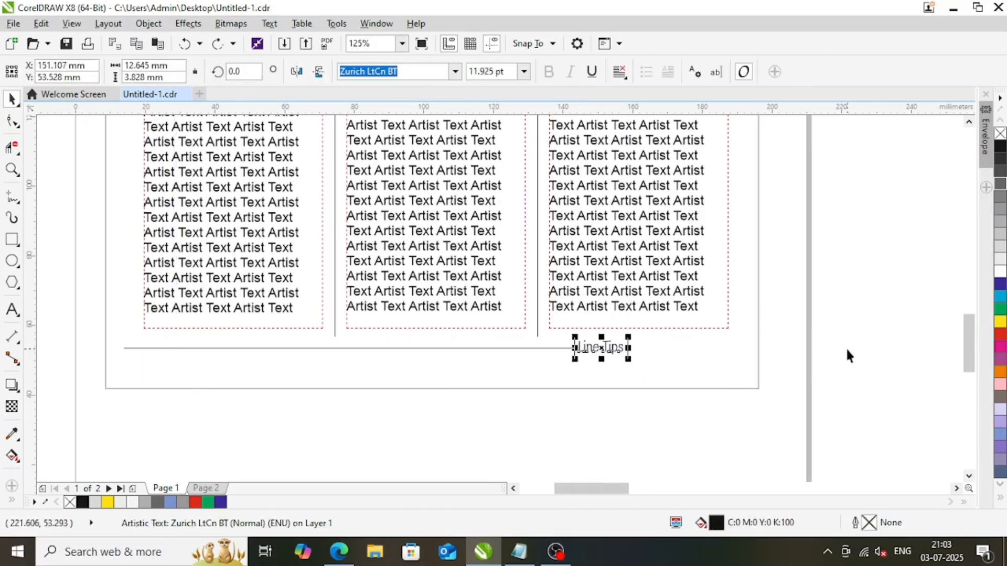
{"action": "left_click", "coordinate": [846, 348]}
{"action": "left_click_drag", "start_coordinate": [583, 349], "coordinate": [649, 350]}
{"action": "key", "text": "F8"}
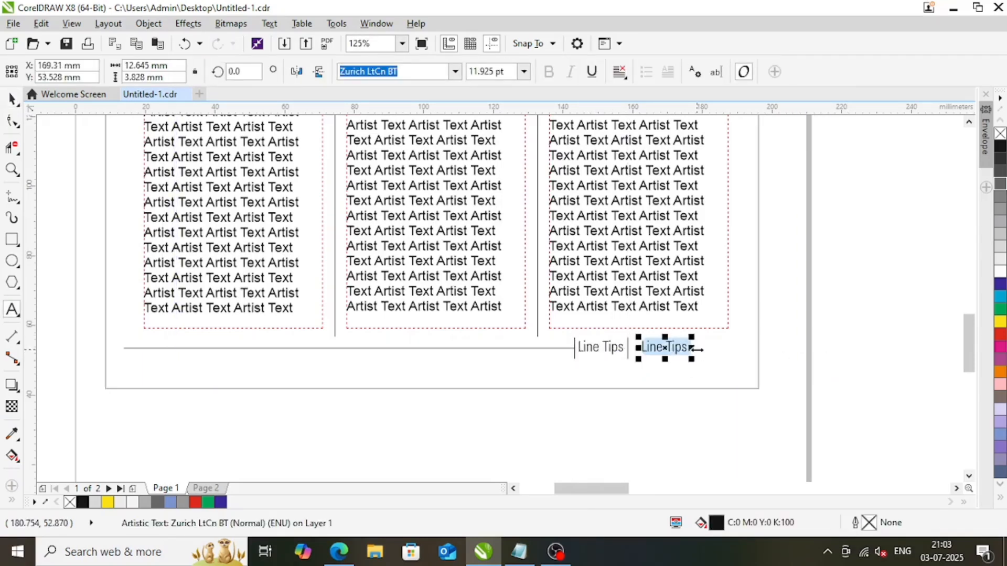
{"action": "type", "text": "Graphic"}
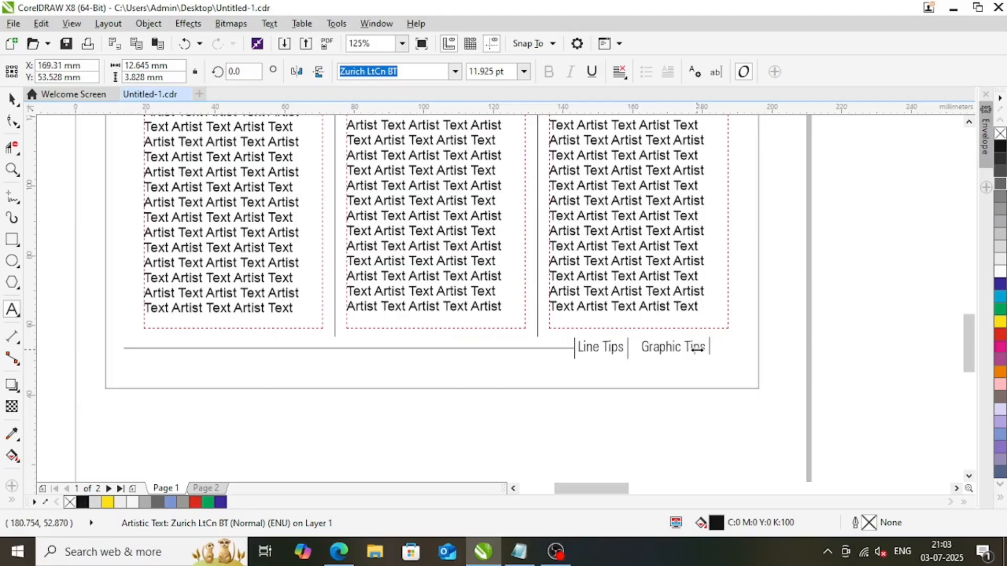
{"action": "key", "text": "ctrl+space"}
{"action": "mouse_move", "coordinate": [667, 351]}
{"action": "left_mouse_down"}
{"action": "mouse_move", "coordinate": [655, 352]}
{"action": "mouse_move", "coordinate": [665, 352]}
{"action": "left_mouse_up"}
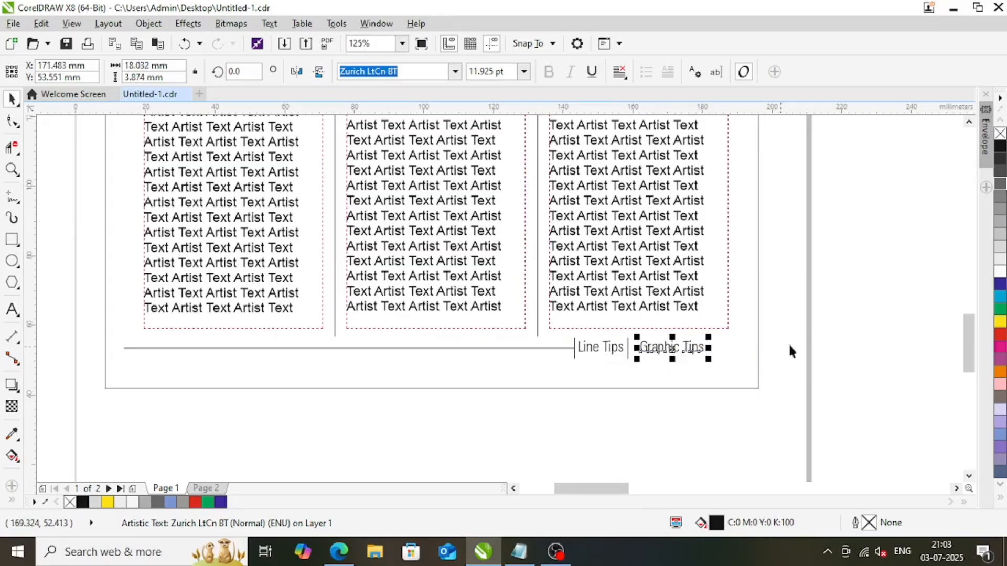
Shift the footer line, upright lines and labels right to the third column's edge, and extend the line's left end slightly outward
{"action": "left_click_drag", "start_coordinate": [839, 322], "coordinate": [137, 362]}
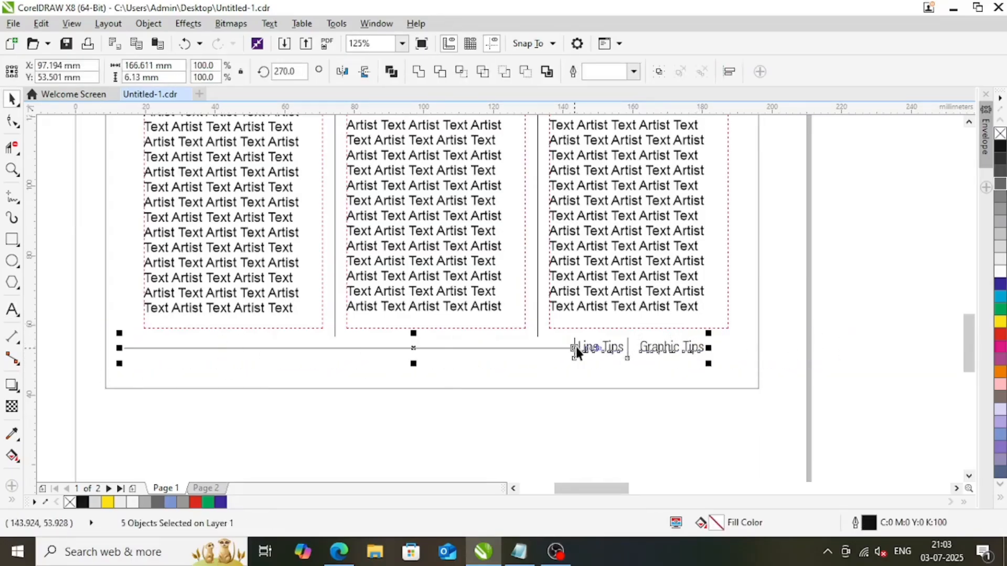
{"action": "left_click_drag", "start_coordinate": [576, 347], "coordinate": [604, 347]}
{"action": "left_click", "coordinate": [159, 348]}
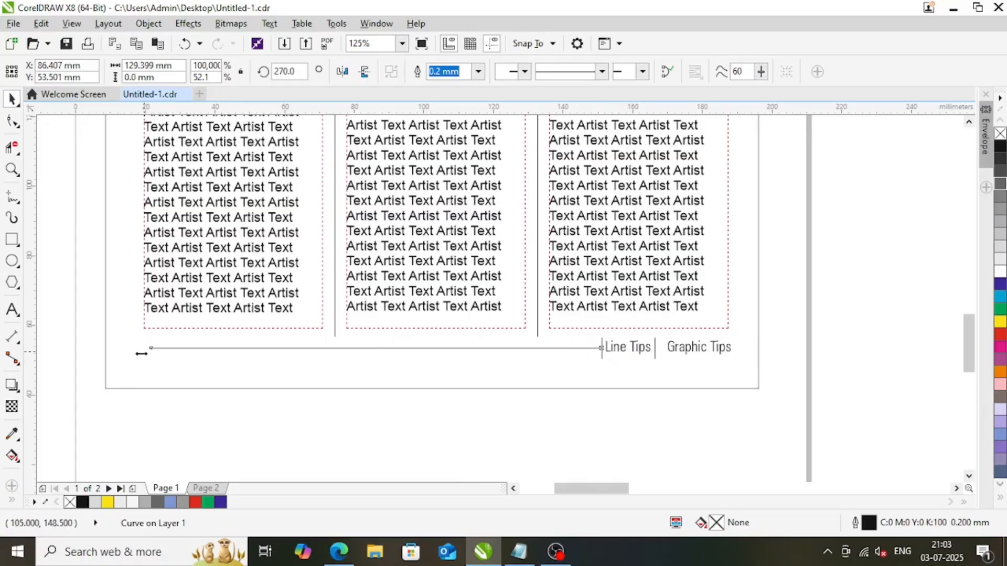
{"action": "left_click_drag", "start_coordinate": [141, 353], "coordinate": [131, 354]}
{"action": "left_click", "coordinate": [608, 407]}
{"action": "scroll", "coordinate": [504, 369], "scroll_direction": "down", "scroll_amount": 2}
{"action": "key", "text": "F2"}
{"action": "left_click_drag", "start_coordinate": [387, 150], "coordinate": [643, 370]}
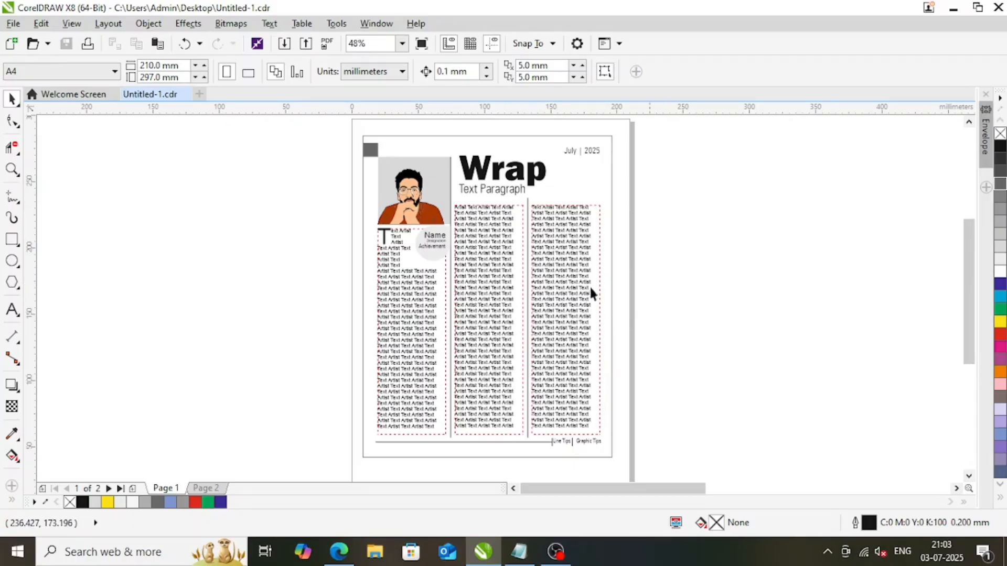
Sample the rust-brown of the portrait's shirt and apply it to the "Name", "Designation" and "Achievement" texts
{"action": "left_click", "coordinate": [413, 270]}
{"action": "left_click", "coordinate": [653, 298]}
{"action": "left_click_drag", "start_coordinate": [381, 153], "coordinate": [636, 467]}
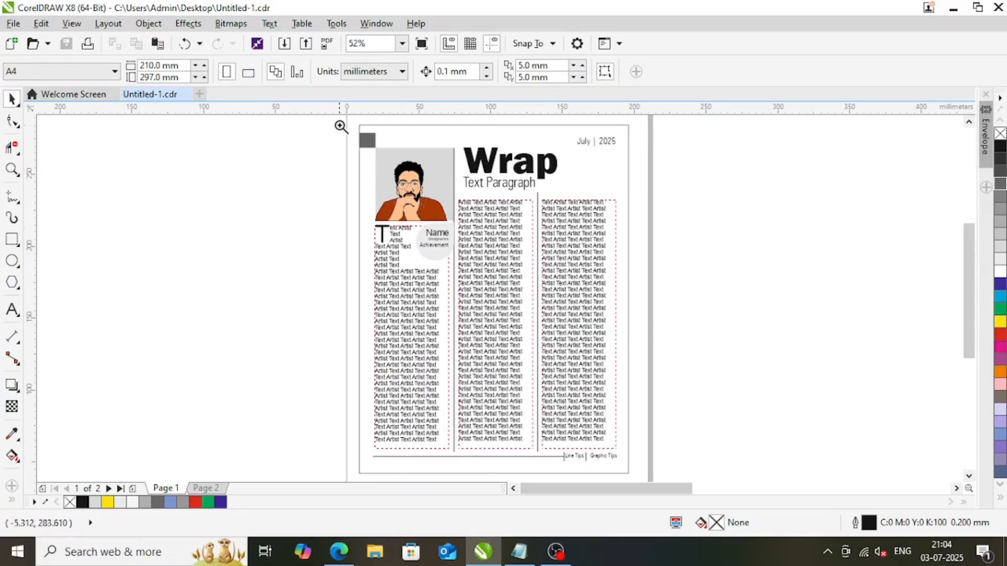
{"action": "left_click_drag", "start_coordinate": [342, 124], "coordinate": [628, 317]}
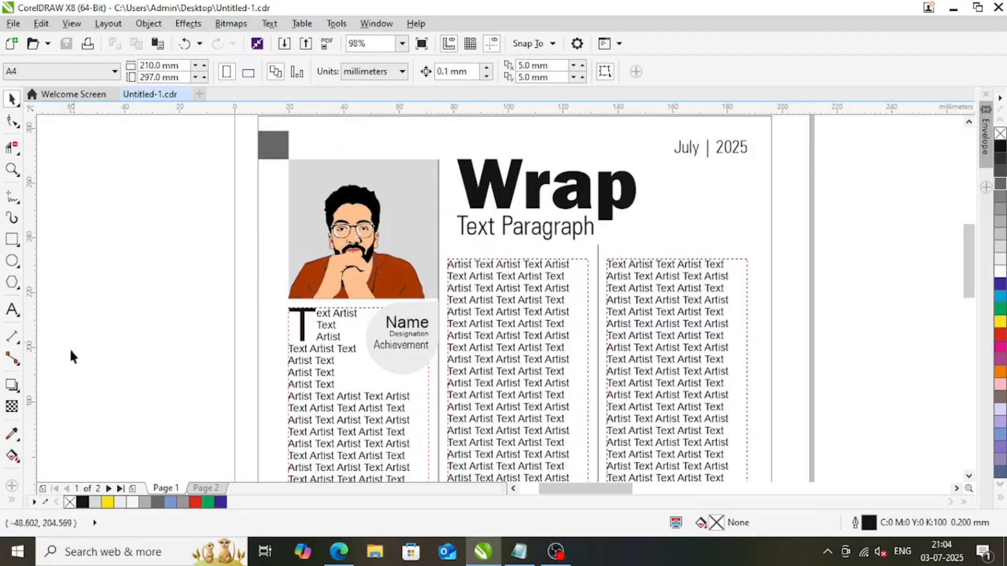
{"action": "left_click", "coordinate": [13, 434]}
{"action": "left_click", "coordinate": [391, 272]}
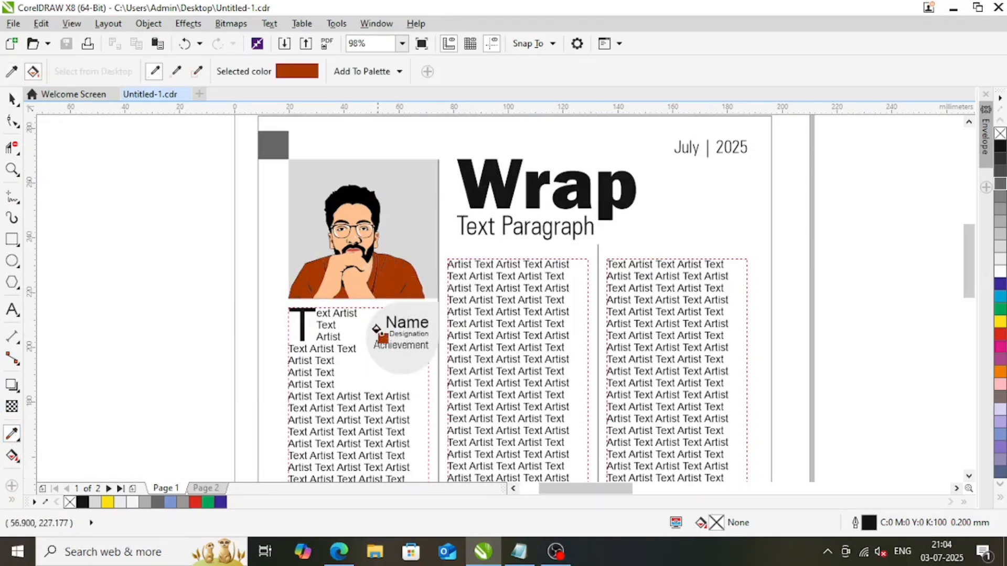
{"action": "scroll", "coordinate": [401, 322], "scroll_direction": "up", "scroll_amount": 5}
{"action": "scroll", "coordinate": [373, 356], "scroll_direction": "up", "scroll_amount": 3}
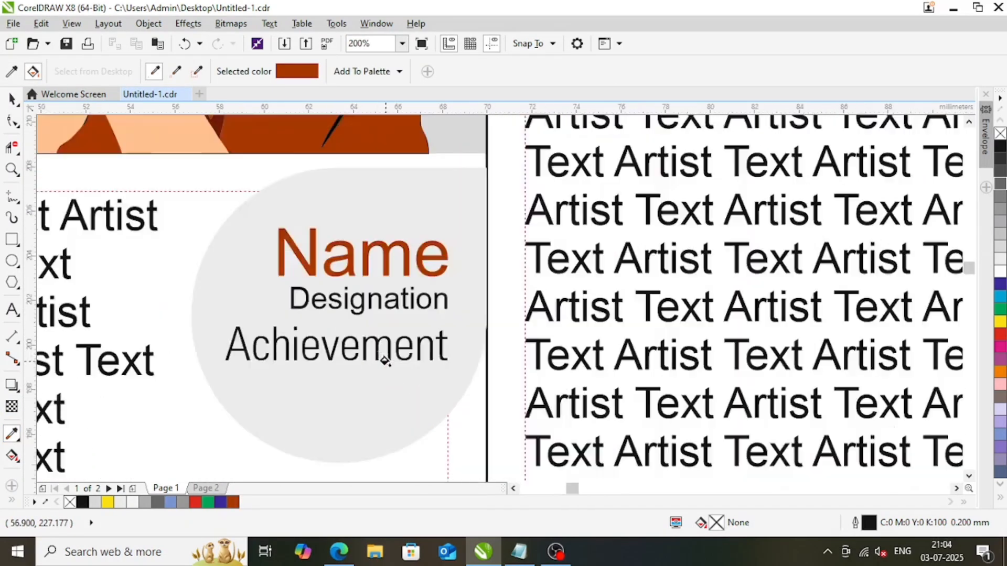
{"action": "left_click", "coordinate": [346, 259]}
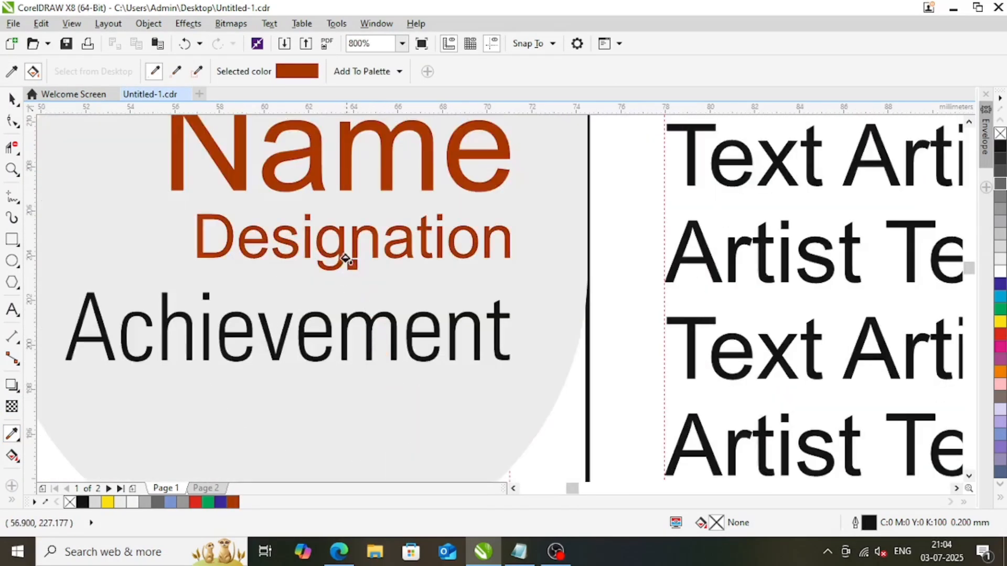
{"action": "left_click", "coordinate": [223, 344]}
{"action": "scroll", "coordinate": [232, 348], "scroll_direction": "down", "scroll_amount": 5}
Apply the sampled rust-brown to the "Wrap" heading, the "Text Paragraph" subheading and the "July | 2025" date
{"action": "left_click", "coordinate": [413, 176]}
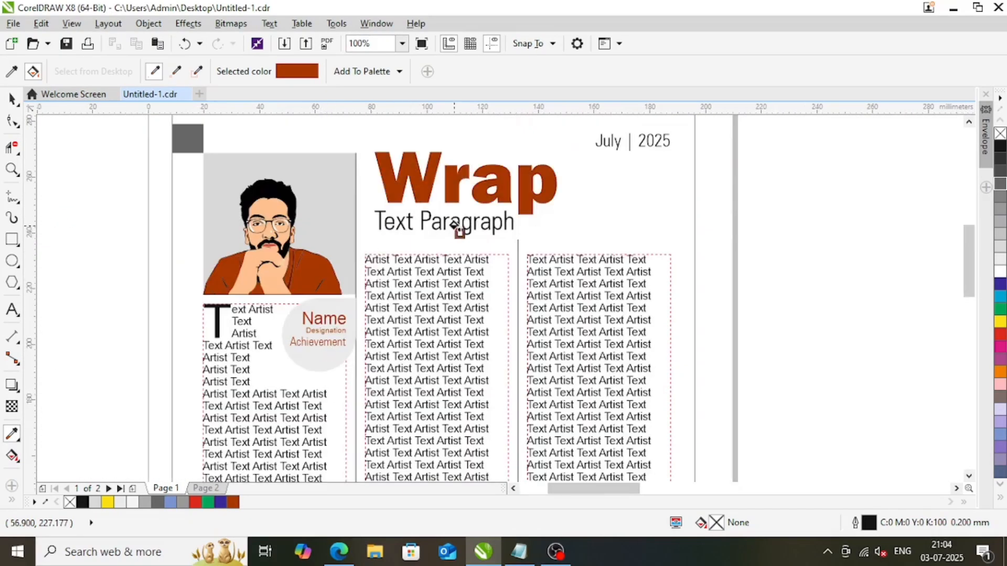
{"action": "scroll", "coordinate": [462, 227], "scroll_direction": "up", "scroll_amount": 2}
{"action": "left_click", "coordinate": [475, 214]}
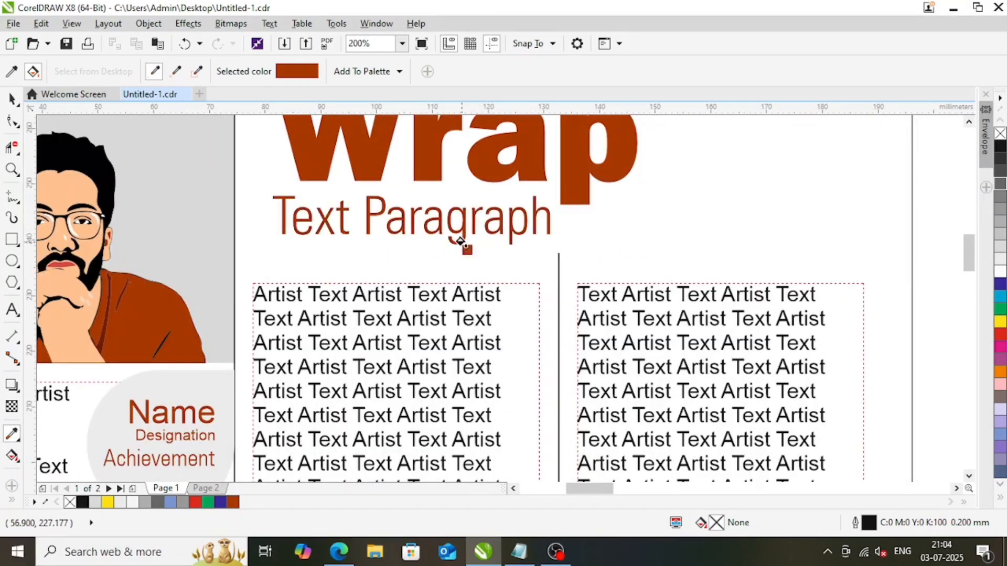
{"action": "scroll", "coordinate": [456, 236], "scroll_direction": "down", "scroll_amount": 3}
{"action": "scroll", "coordinate": [553, 210], "scroll_direction": "up", "scroll_amount": 3}
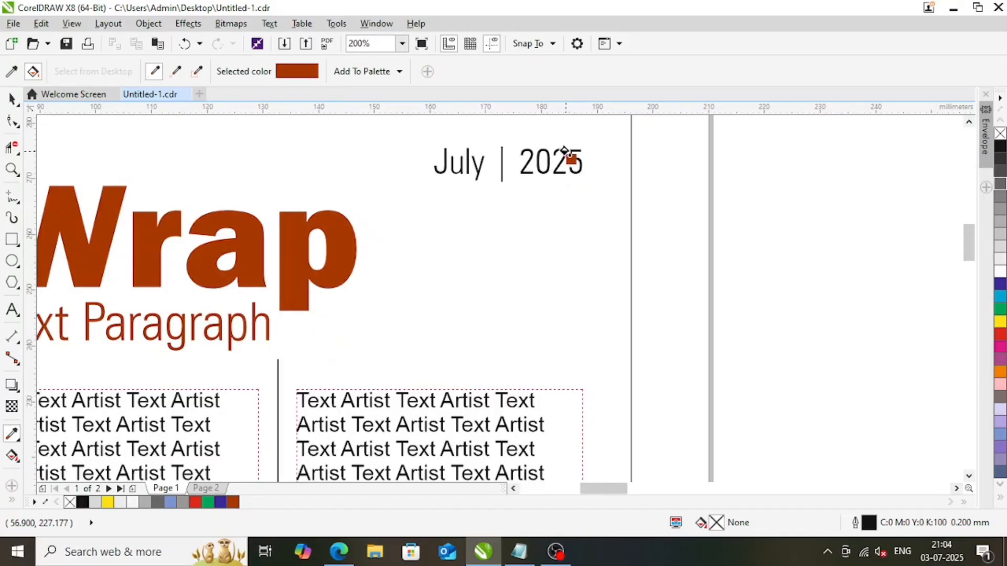
{"action": "left_click", "coordinate": [563, 157]}
{"action": "scroll", "coordinate": [537, 209], "scroll_direction": "down", "scroll_amount": 4}
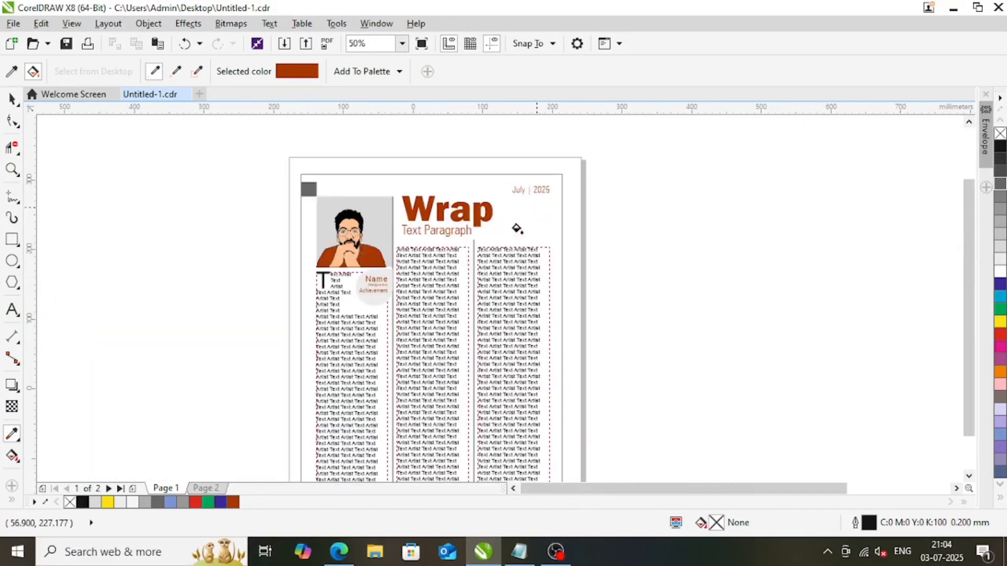
Apply the same rust-brown to the footer's "Graphic Tips" and "Line Tips" labels, both upright lines and the horizontal line
{"action": "scroll", "coordinate": [525, 358], "scroll_direction": "up", "scroll_amount": 7}
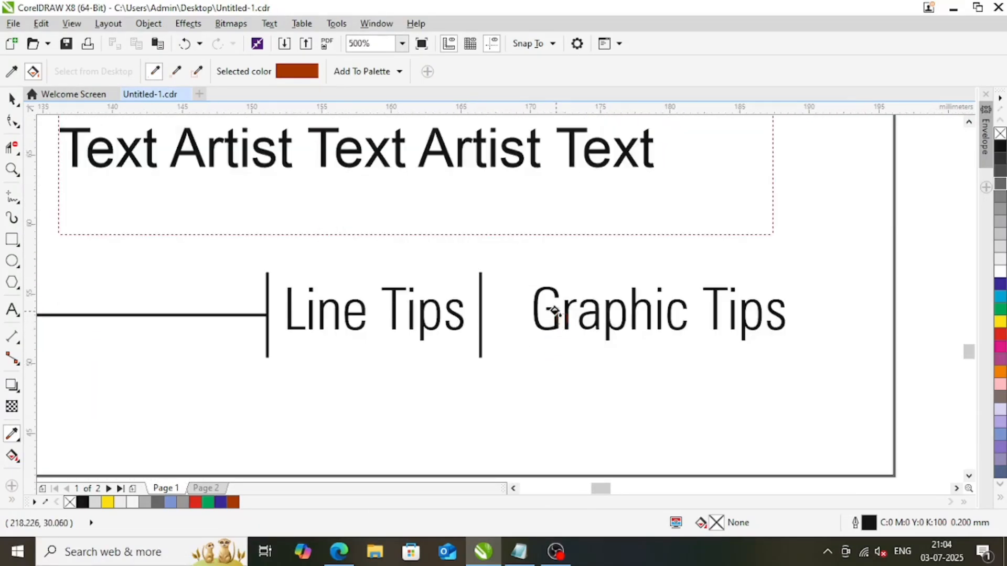
{"action": "left_click", "coordinate": [555, 313]}
{"action": "left_click", "coordinate": [323, 316]}
{"action": "left_click", "coordinate": [267, 295]}
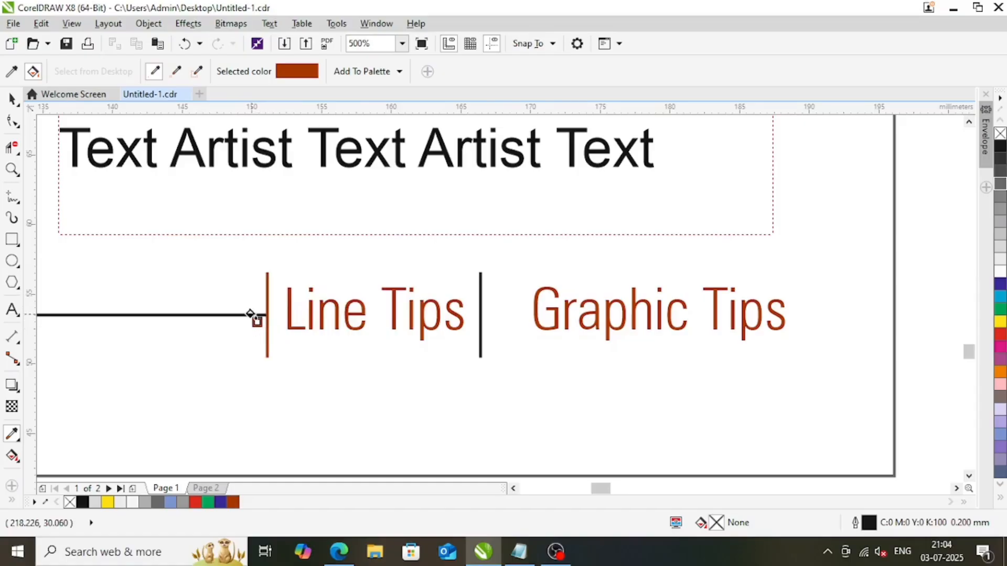
{"action": "left_click", "coordinate": [254, 314]}
{"action": "key", "text": "space"}
Stretch "Graphic Tips" leftward to about 20 mm wide so that it sits close to the second upright line
{"action": "left_click", "coordinate": [551, 317]}
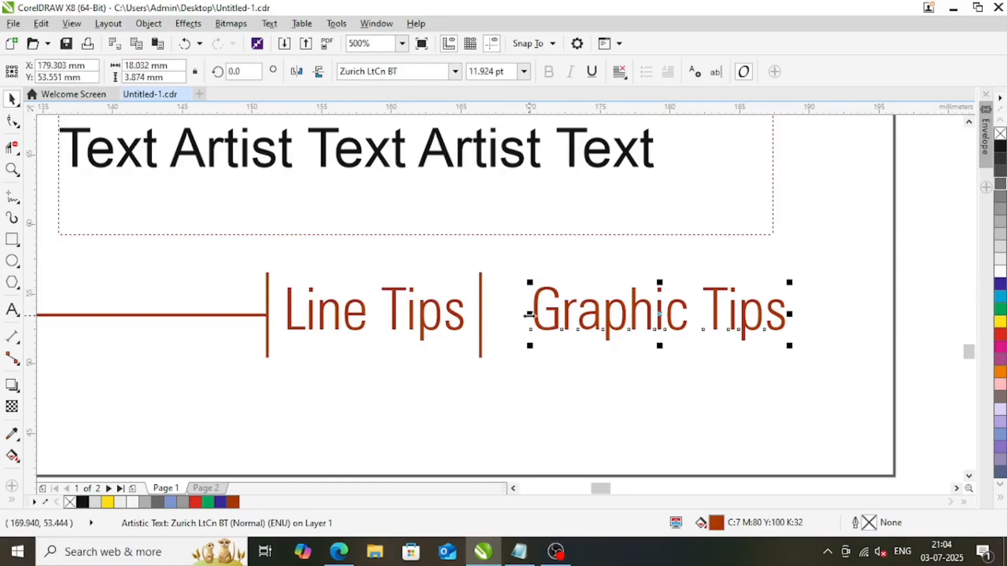
{"action": "left_click_drag", "start_coordinate": [531, 314], "coordinate": [717, 374]}
{"action": "scroll", "coordinate": [593, 324], "scroll_direction": "down", "scroll_amount": 3}
{"action": "left_click", "coordinate": [674, 326]}
{"action": "key", "text": "F2"}
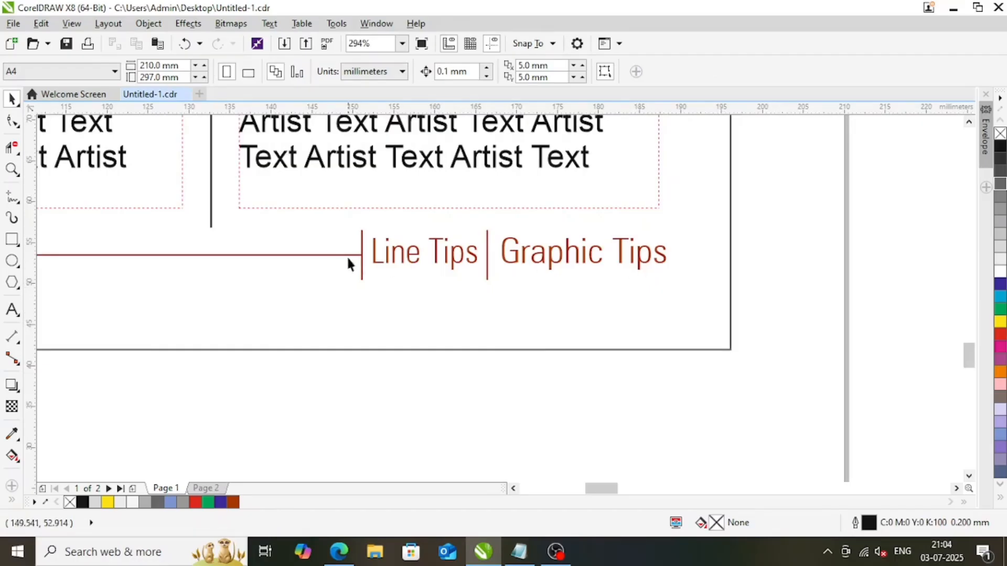
Copy the upright line to just after "Graphic Tips" and place a copy of that label, changed to "01", beside it
{"action": "left_click", "coordinate": [489, 263]}
{"action": "left_click_drag", "start_coordinate": [488, 263], "coordinate": [680, 265]}
{"action": "left_click_drag", "start_coordinate": [512, 263], "coordinate": [725, 257]}
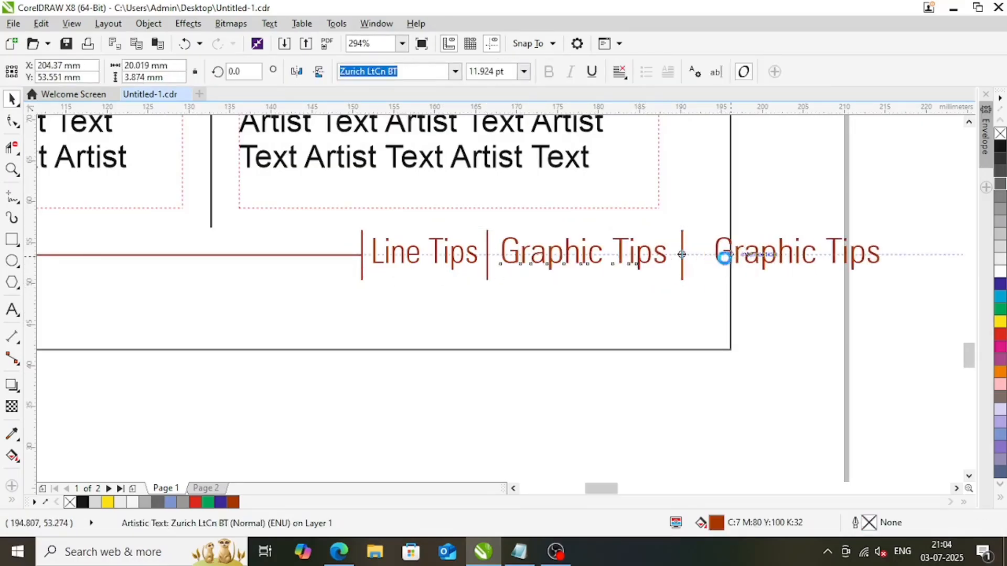
{"action": "left_click", "coordinate": [724, 258]}
{"action": "double_click", "coordinate": [756, 257]}
{"action": "key", "text": "ctrl+a"}
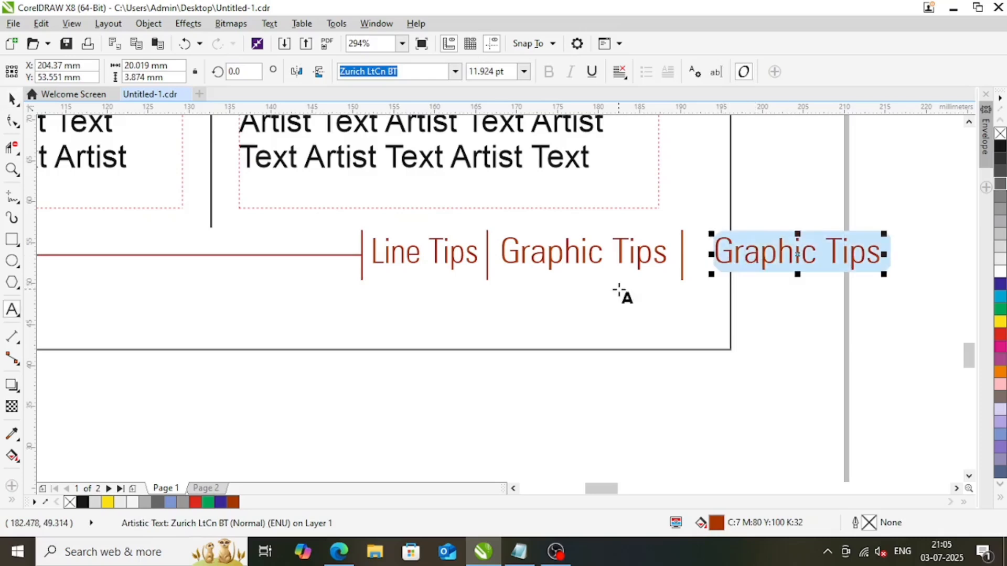
{"action": "type", "text": "01"}
{"action": "key", "text": "ctrl+space"}
{"action": "left_click_drag", "start_coordinate": [729, 249], "coordinate": [712, 256]}
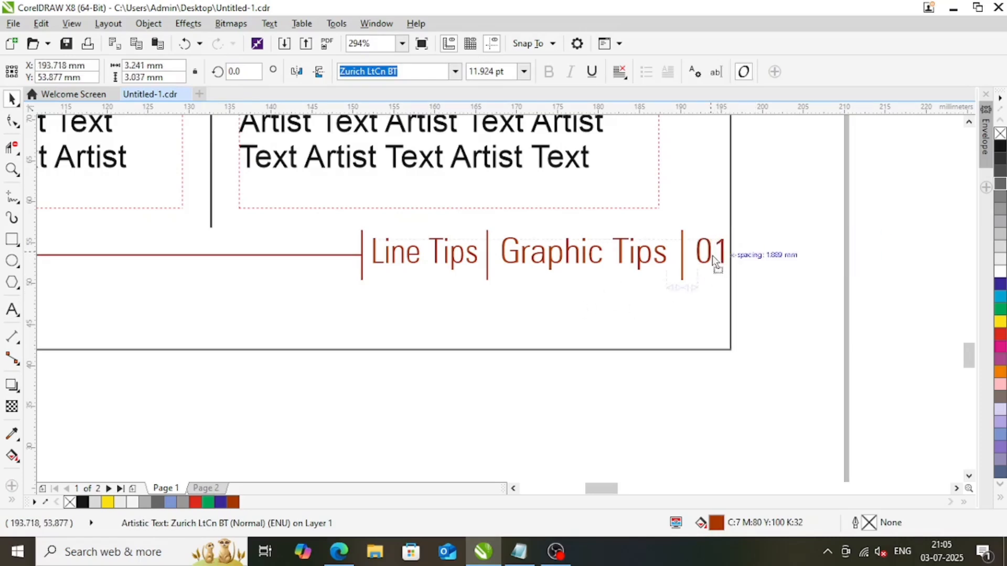
Group the footer's horizontal line, upright lines, both labels and "01" into one object
{"action": "left_click", "coordinate": [793, 264]}
{"action": "scroll", "coordinate": [673, 286], "scroll_direction": "down", "scroll_amount": 2}
{"action": "key", "text": "F2"}
{"action": "left_click_drag", "start_coordinate": [246, 202], "coordinate": [787, 327]}
{"action": "left_click_drag", "start_coordinate": [906, 279], "coordinate": [133, 345]}
{"action": "key", "text": "ctrl+z"}
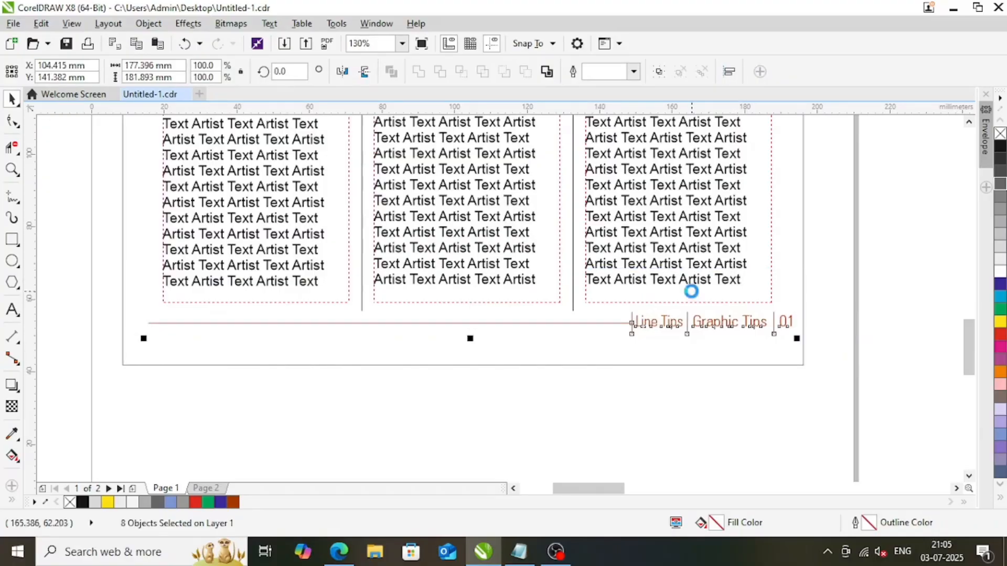
{"action": "left_click_drag", "start_coordinate": [879, 304], "coordinate": [115, 347]}
{"action": "key", "text": "ctrl+g"}
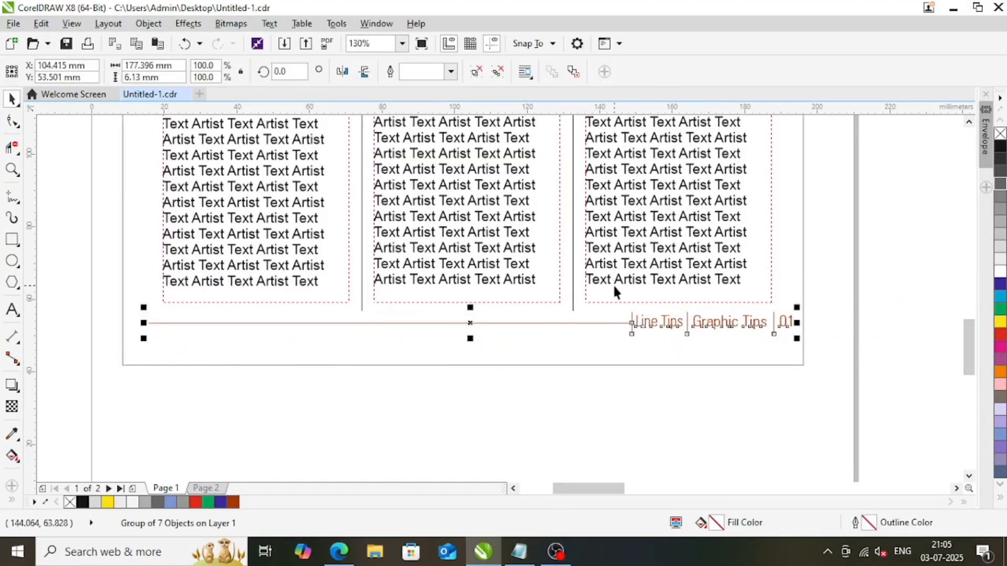
Shift the footer group left so "01" ends at the third column's right edge, and shorten its horizontal line to start at the first column
{"action": "key", "text": "ctrl+z"}
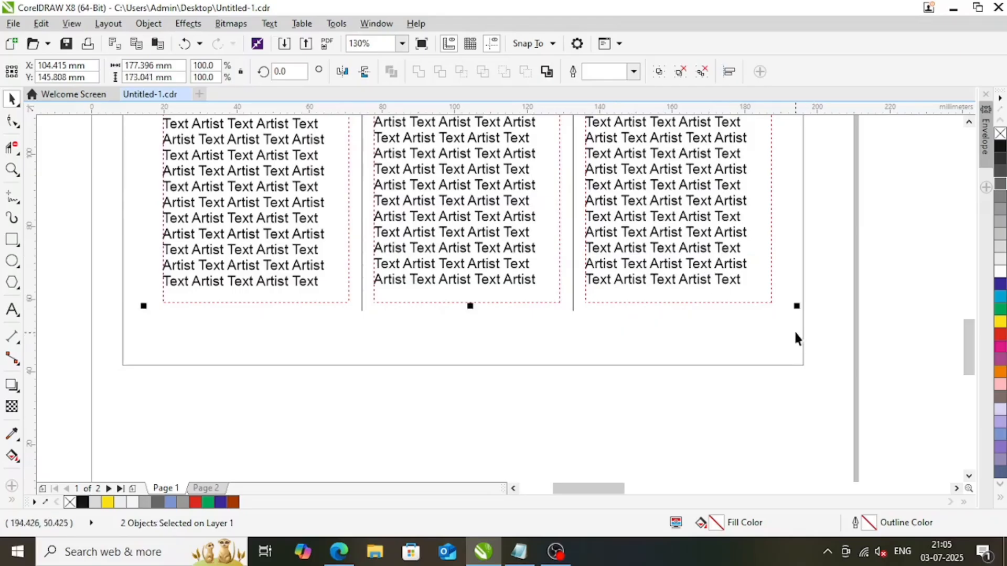
{"action": "left_click", "coordinate": [797, 325]}
{"action": "left_click_drag", "start_coordinate": [749, 324], "coordinate": [727, 323]}
{"action": "left_click", "coordinate": [144, 324], "text": "ctrl"}
{"action": "left_click_drag", "start_coordinate": [120, 323], "coordinate": [158, 323]}
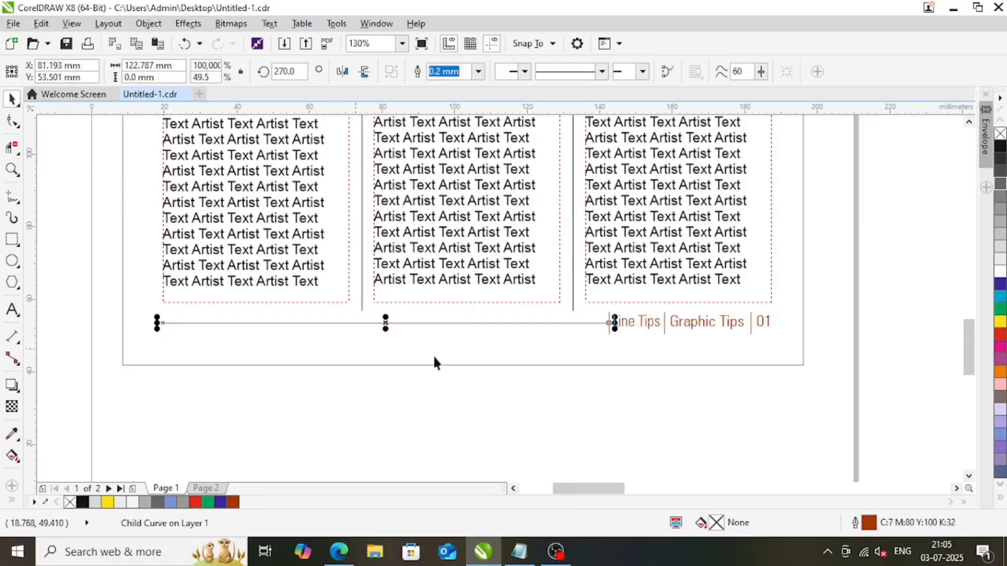
Set "01" and "Graphic Tips" in Franklin Gothic Heavy and narrow "Graphic Tips" to fit between its upright lines
{"action": "left_click", "coordinate": [762, 321], "text": "ctrl"}
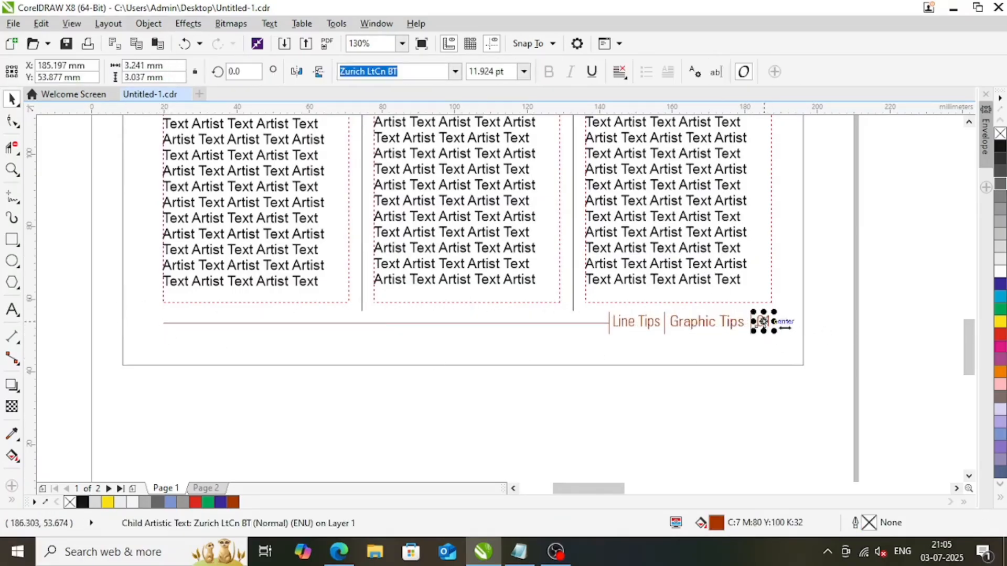
{"action": "left_click", "coordinate": [455, 72]}
{"action": "left_click", "coordinate": [408, 135]}
{"action": "left_click", "coordinate": [895, 373]}
{"action": "left_click", "coordinate": [718, 324], "text": "ctrl"}
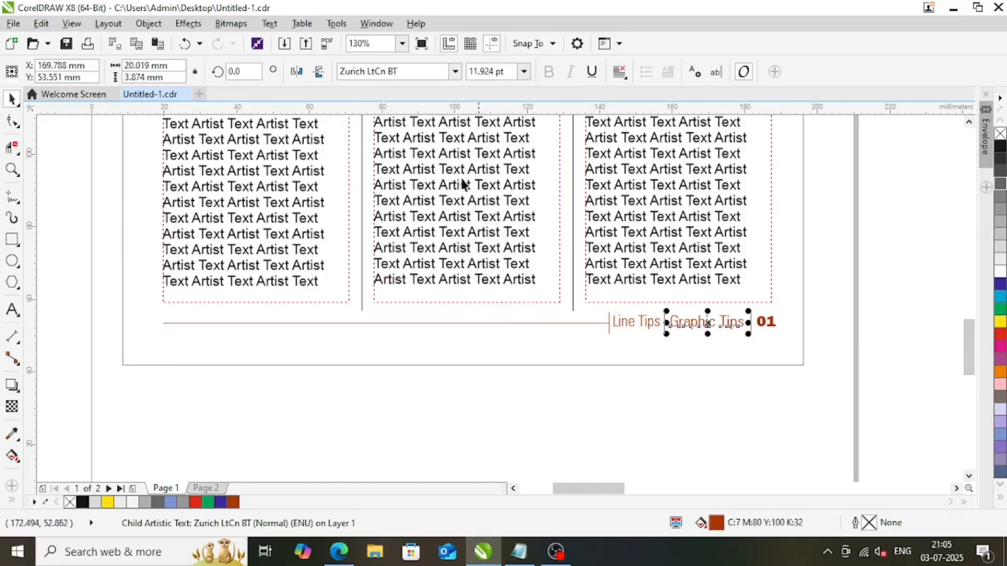
{"action": "left_click", "coordinate": [456, 71]}
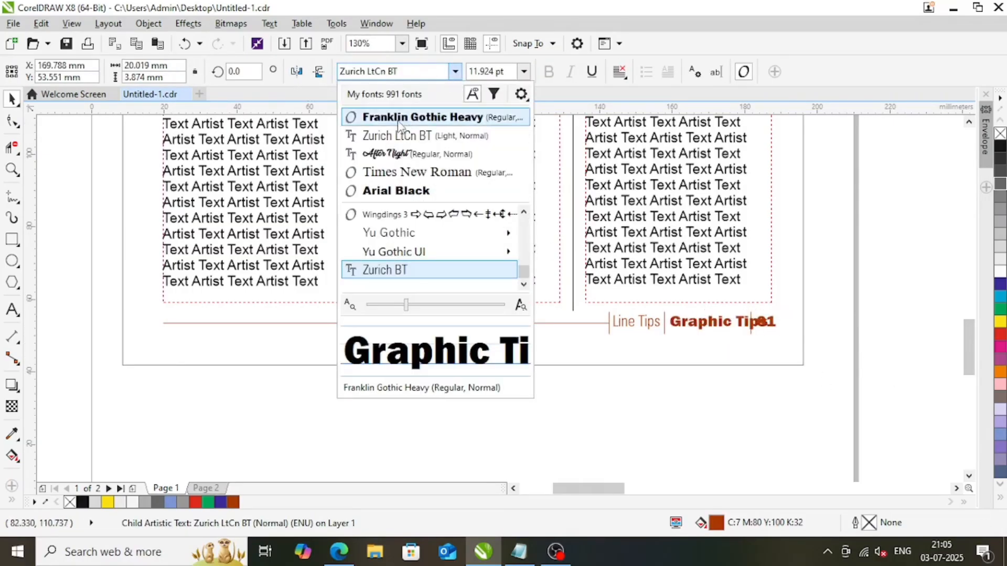
{"action": "left_click", "coordinate": [427, 95]}
{"action": "left_click_drag", "start_coordinate": [773, 324], "coordinate": [714, 322]}
Set "Line Tips" in Franklin Gothic Heavy and narrow it to about 13 mm to fit between its upright lines
{"action": "left_click", "coordinate": [631, 322], "text": "ctrl"}
{"action": "left_click", "coordinate": [455, 71]}
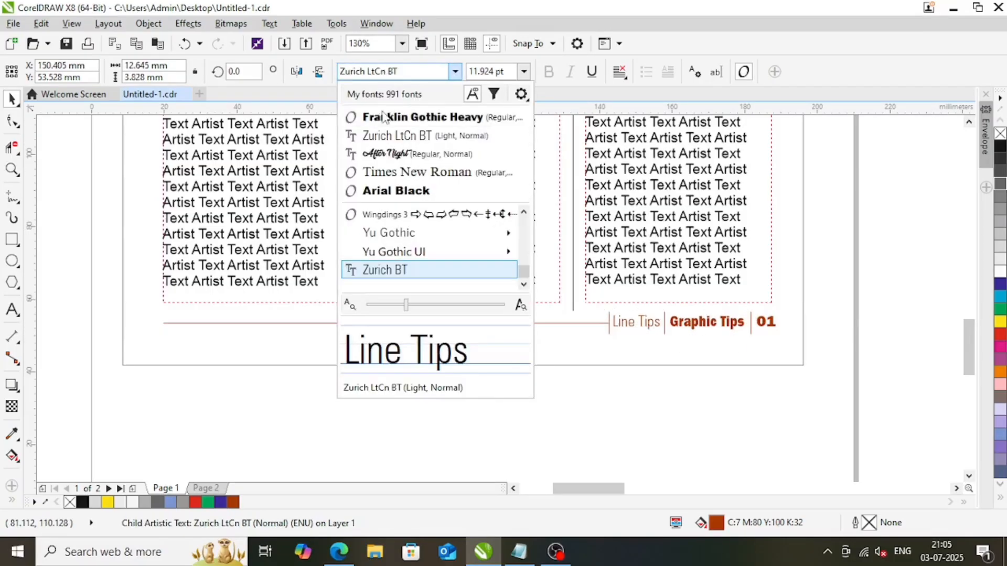
{"action": "left_click", "coordinate": [399, 115]}
{"action": "scroll", "coordinate": [666, 323], "scroll_direction": "up", "scroll_amount": 4}
{"action": "left_click_drag", "start_coordinate": [728, 335], "coordinate": [665, 337]}
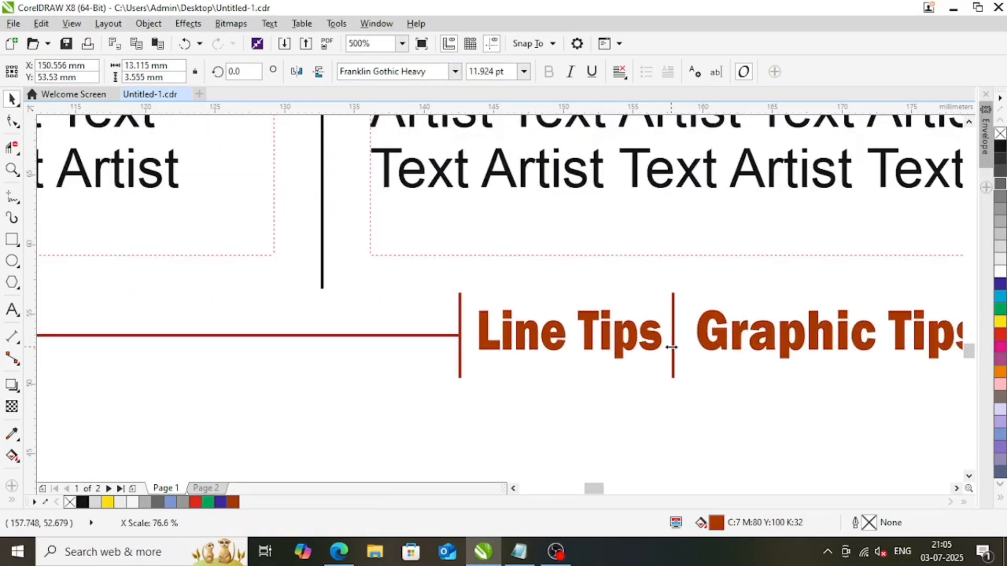
Recolour the outlines of both column divider lines with the rust-brown from the document palette
{"action": "scroll", "coordinate": [623, 340], "scroll_direction": "down", "scroll_amount": 4}
{"action": "scroll", "coordinate": [623, 342], "scroll_direction": "down", "scroll_amount": 4}
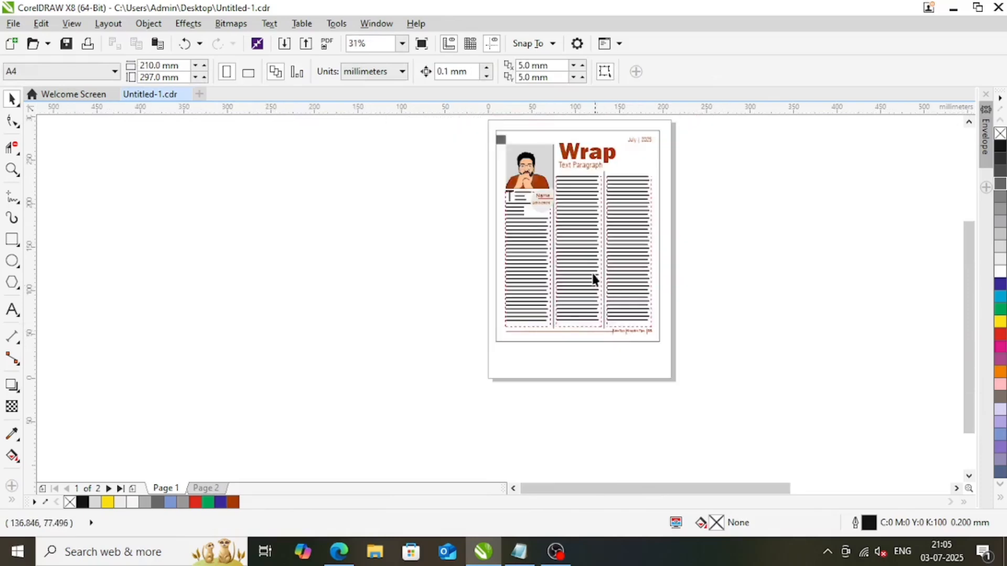
{"action": "left_click_drag", "start_coordinate": [492, 155], "coordinate": [732, 336]}
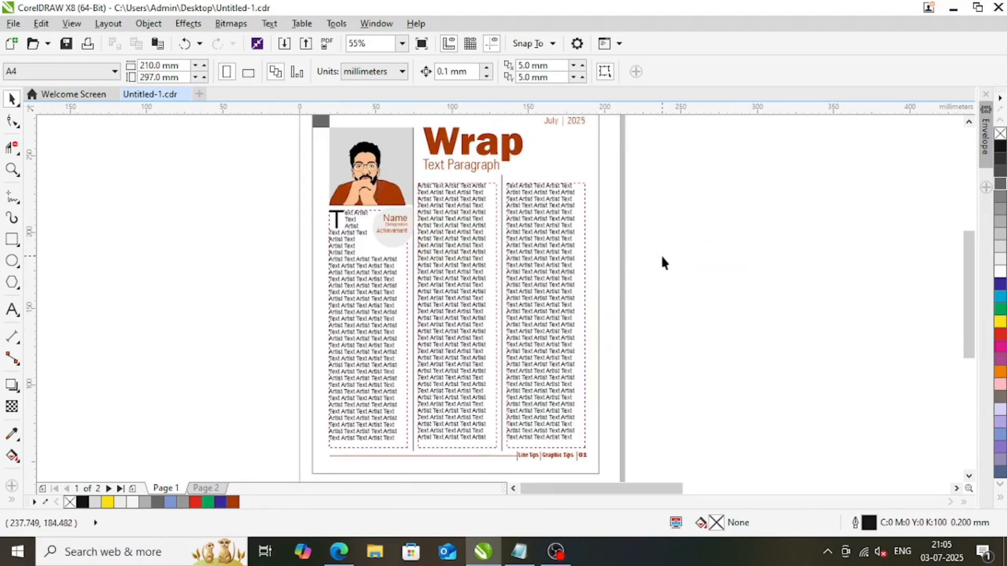
{"action": "left_click_drag", "start_coordinate": [329, 151], "coordinate": [644, 316]}
{"action": "left_click", "coordinate": [330, 315]}
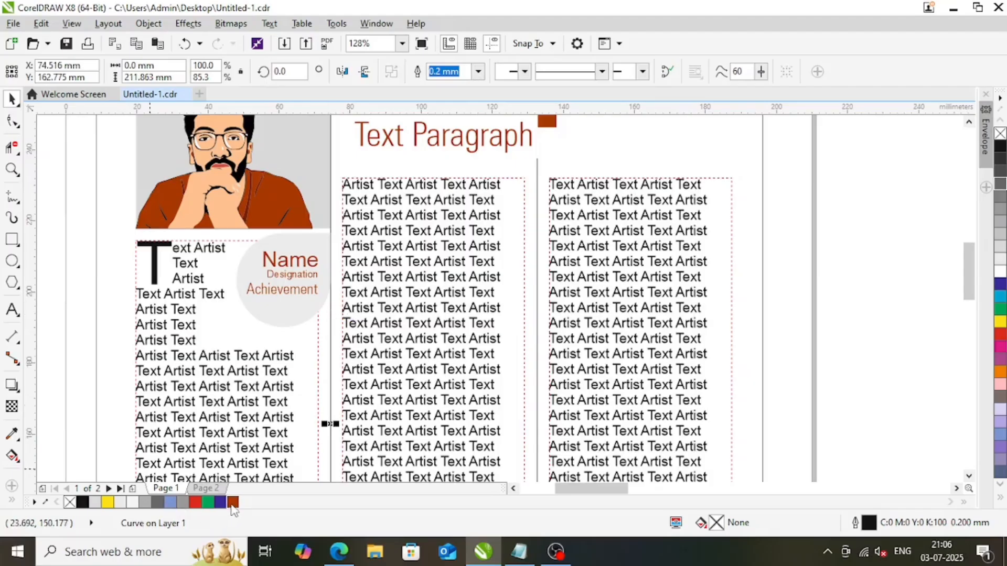
{"action": "left_click", "coordinate": [539, 230]}
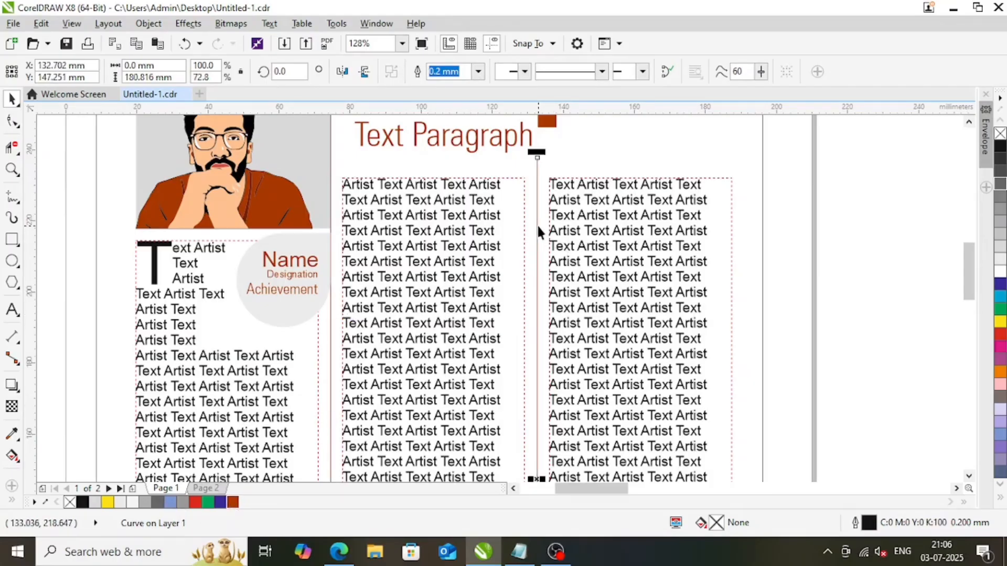
Set the outline width of the column divider lines to 1.0 mm
{"action": "key", "text": "F12"}
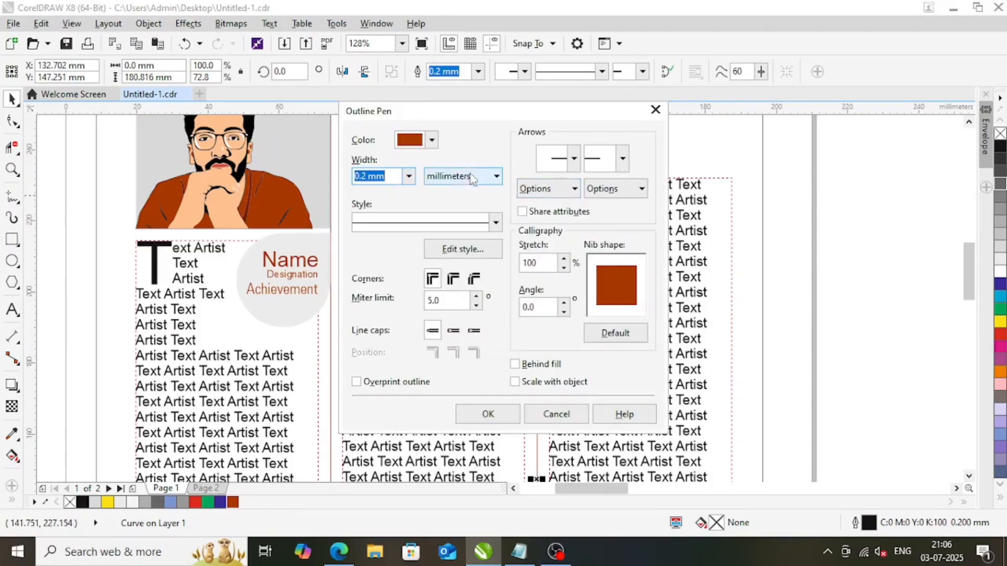
{"action": "left_click", "coordinate": [408, 177]}
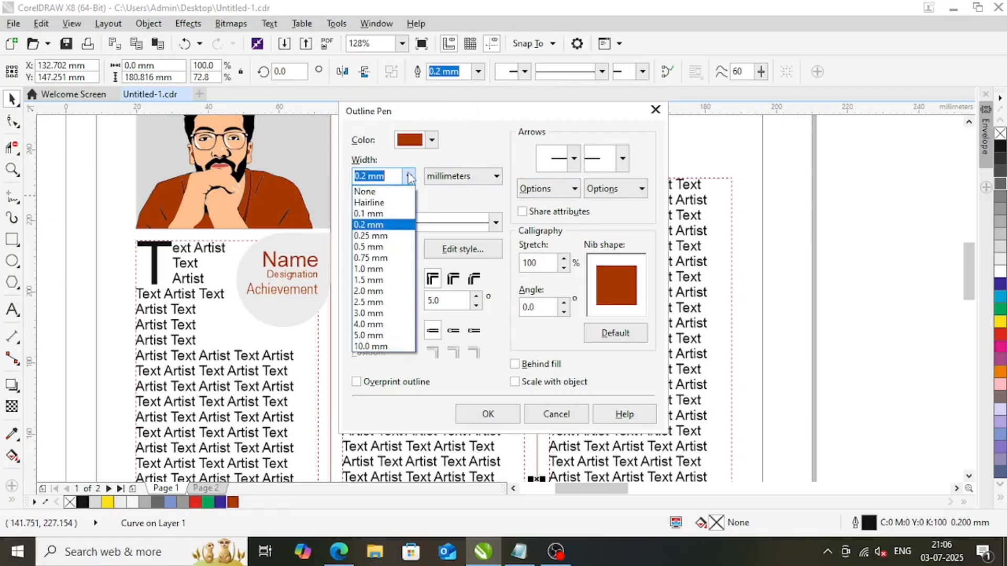
{"action": "left_click", "coordinate": [373, 270]}
{"action": "left_click", "coordinate": [488, 414]}
{"action": "left_click", "coordinate": [331, 327]}
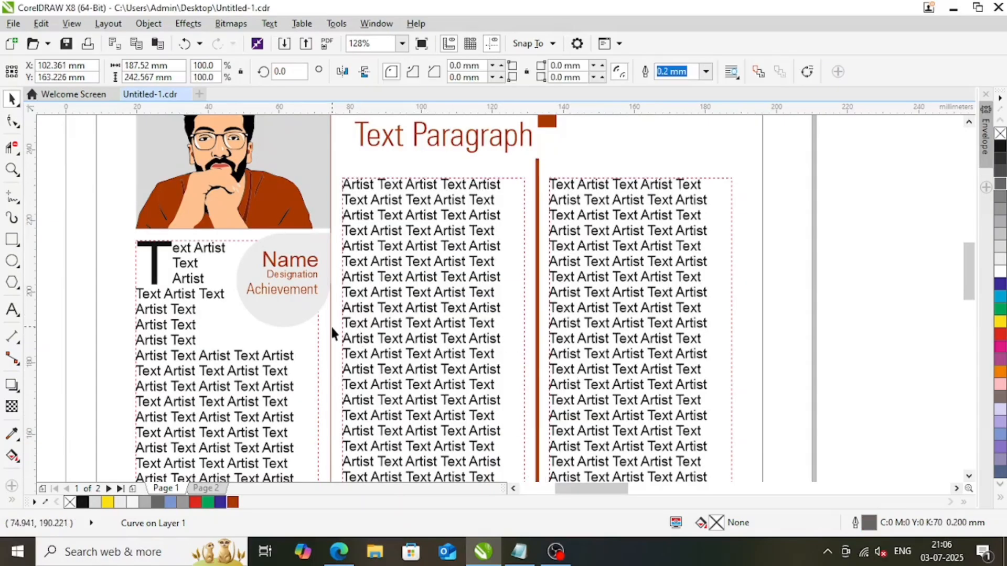
{"action": "left_click", "coordinate": [331, 340]}
{"action": "scroll", "coordinate": [424, 333], "scroll_direction": "down", "scroll_amount": 2}
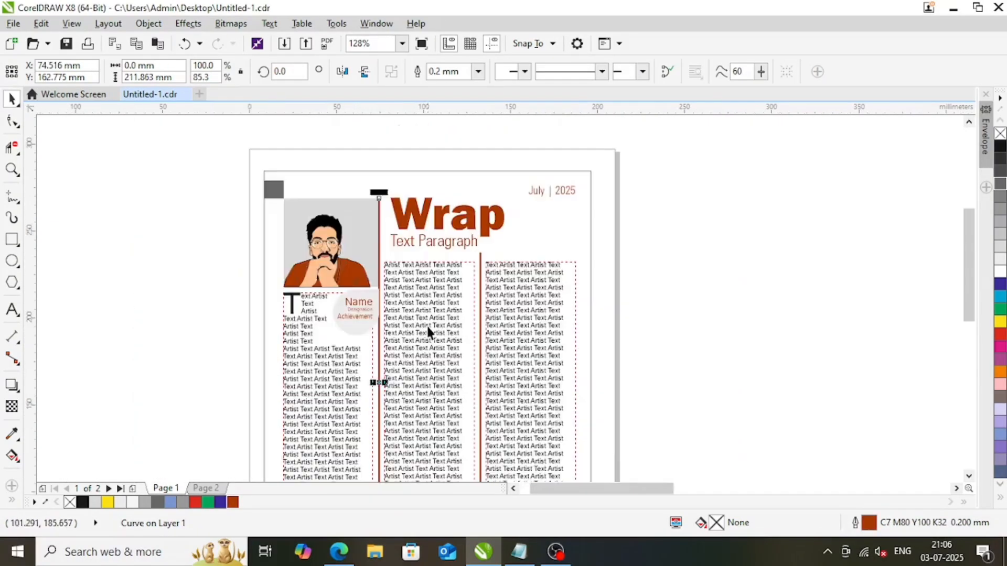
{"action": "key", "text": "F2"}
{"action": "left_click_drag", "start_coordinate": [301, 223], "coordinate": [558, 470]}
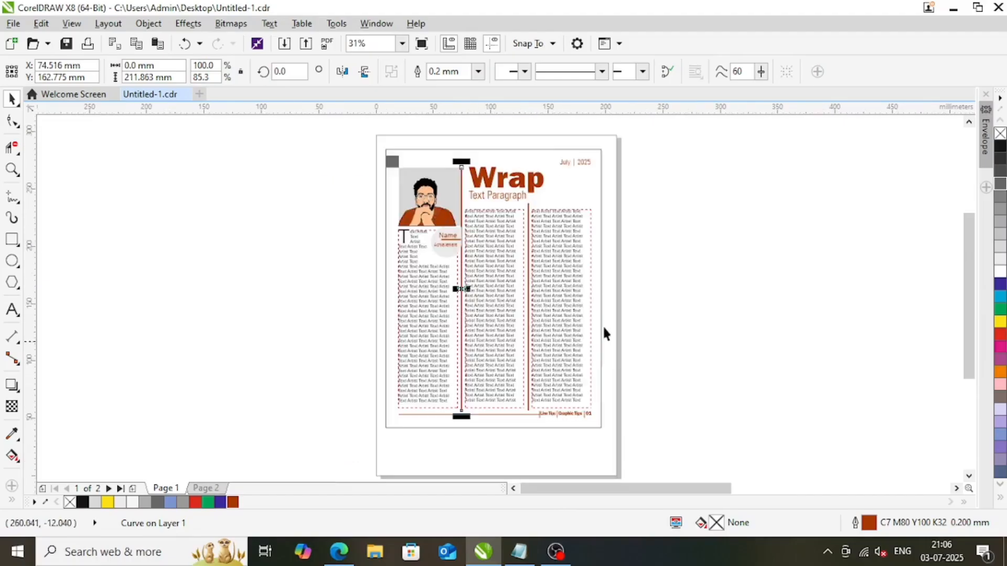
Give the page frame a very light grey outline and fill the small corner square with the rust-brown
{"action": "left_click", "coordinate": [602, 325]}
{"action": "right_click", "coordinate": [999, 259]}
{"action": "key", "text": "Escape"}
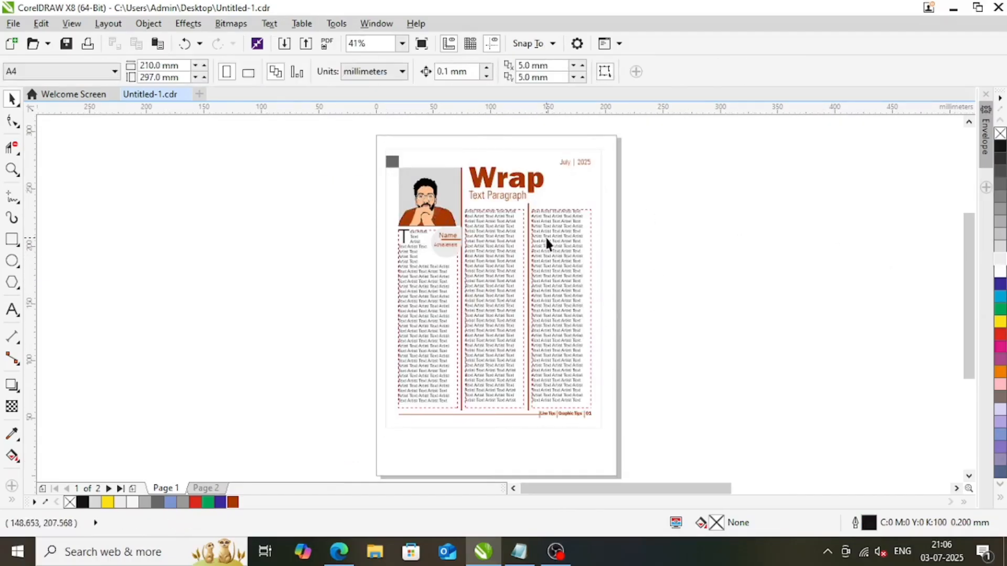
{"action": "scroll", "coordinate": [536, 336], "scroll_direction": "up", "scroll_amount": 1}
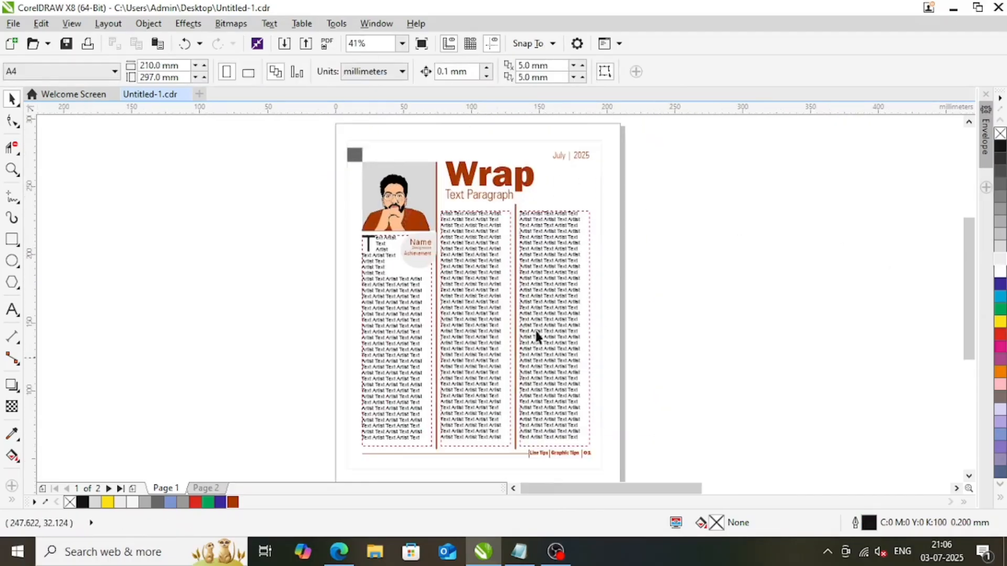
{"action": "left_click", "coordinate": [349, 157]}
{"action": "left_click", "coordinate": [674, 338]}
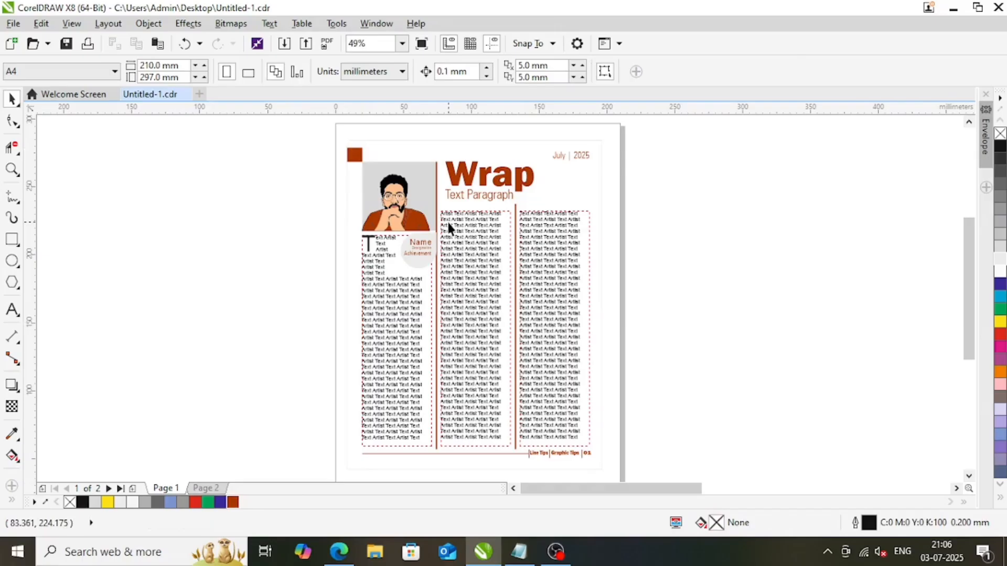
Fill the rectangle behind the portrait with a vertical linear fountain fill running from rust-brown down to white
{"action": "left_click", "coordinate": [422, 170]}
{"action": "left_click", "coordinate": [233, 503]}
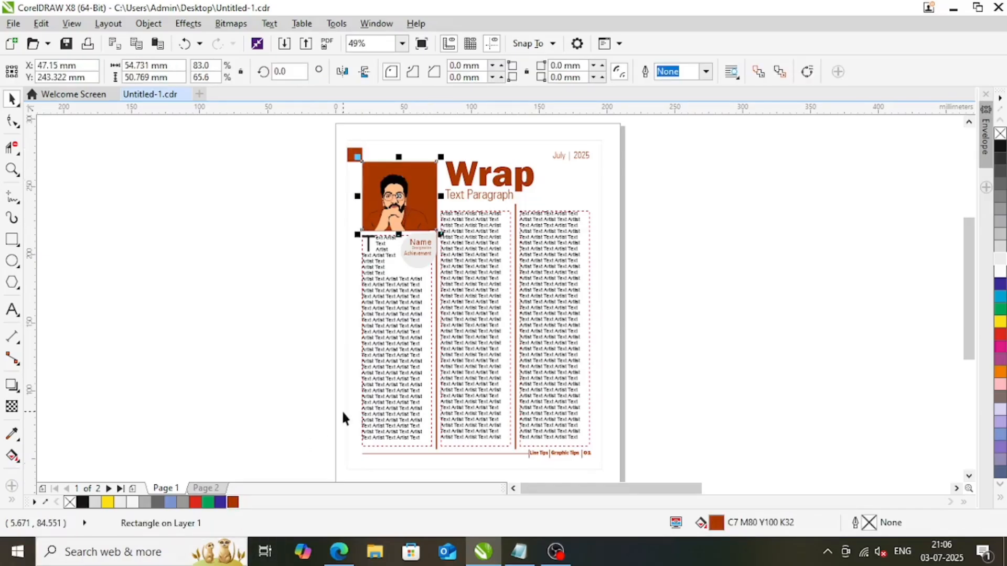
{"action": "key", "text": "F11"}
{"action": "left_click_drag", "start_coordinate": [353, 250], "coordinate": [298, 267]}
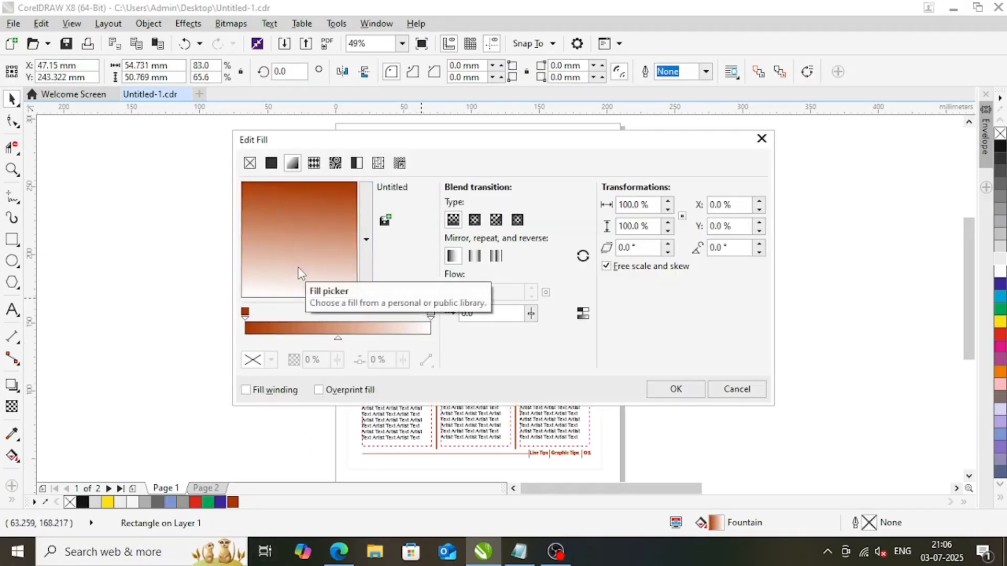
{"action": "left_click", "coordinate": [674, 389]}
Soften the portrait background's gradient by moving its rust-brown start well above the rectangle and its white end up to about mid-height
{"action": "left_click", "coordinate": [11, 456]}
{"action": "left_click_drag", "start_coordinate": [415, 161], "coordinate": [415, 128]}
{"action": "left_click_drag", "start_coordinate": [415, 226], "coordinate": [415, 208]}
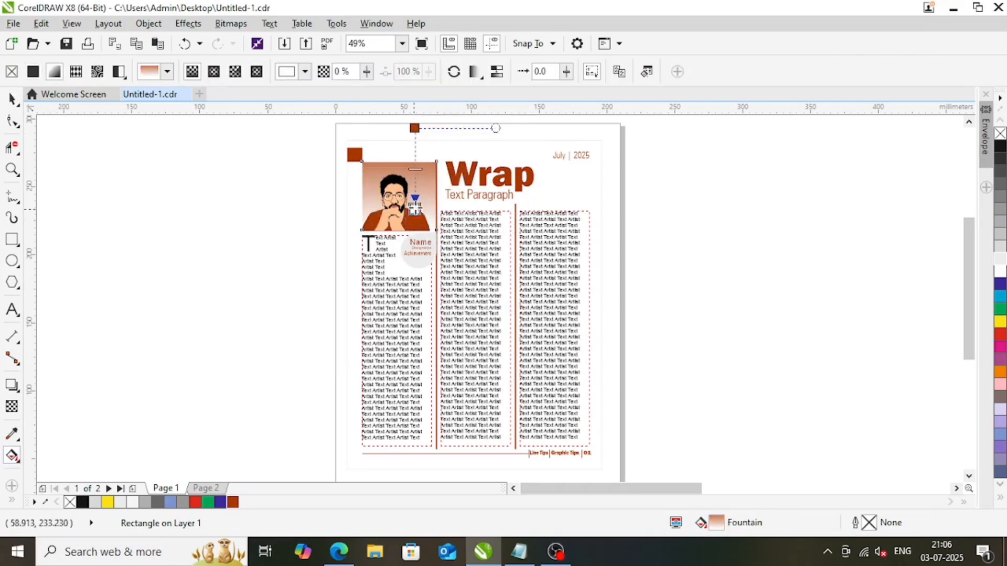
{"action": "left_click_drag", "start_coordinate": [415, 128], "coordinate": [415, 116]}
{"action": "key", "text": "space"}
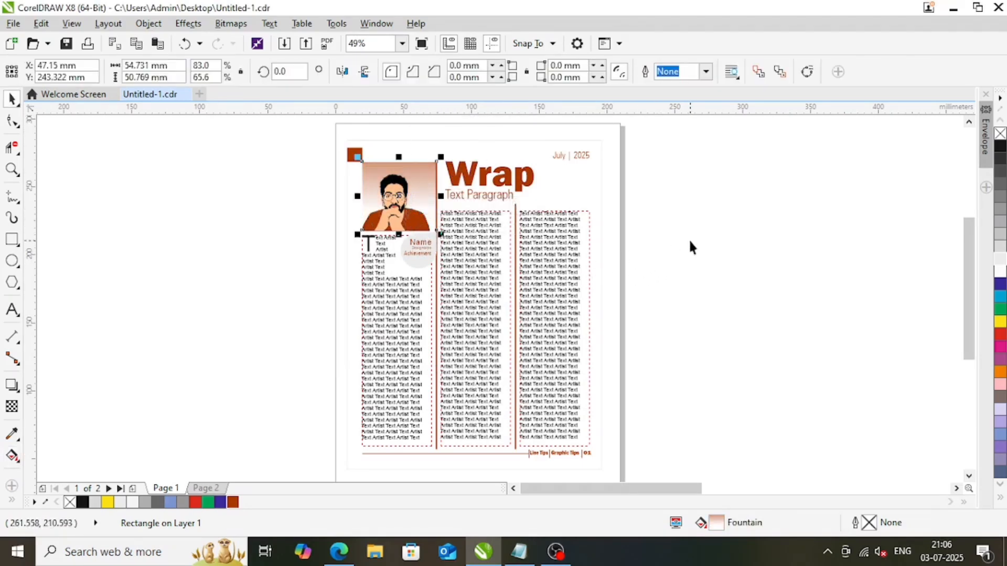
{"action": "left_click", "coordinate": [698, 272]}
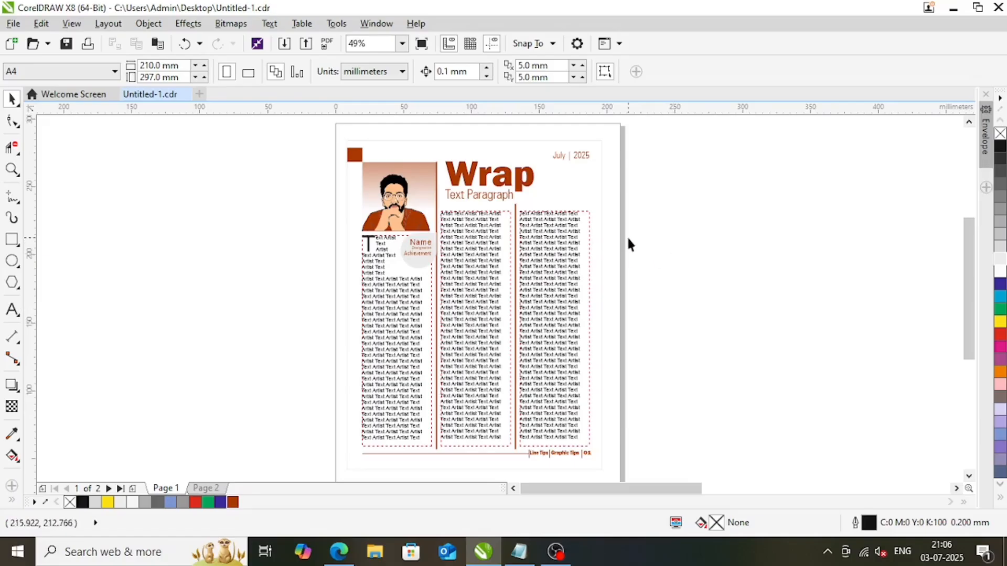
Examine the page layout and the alignment of text in the three linked columns
{"action": "key", "text": "z"}
{"action": "left_click_drag", "start_coordinate": [336, 126], "coordinate": [616, 447]}
{"action": "left_click", "coordinate": [510, 459]}
{"action": "left_click", "coordinate": [786, 373]}
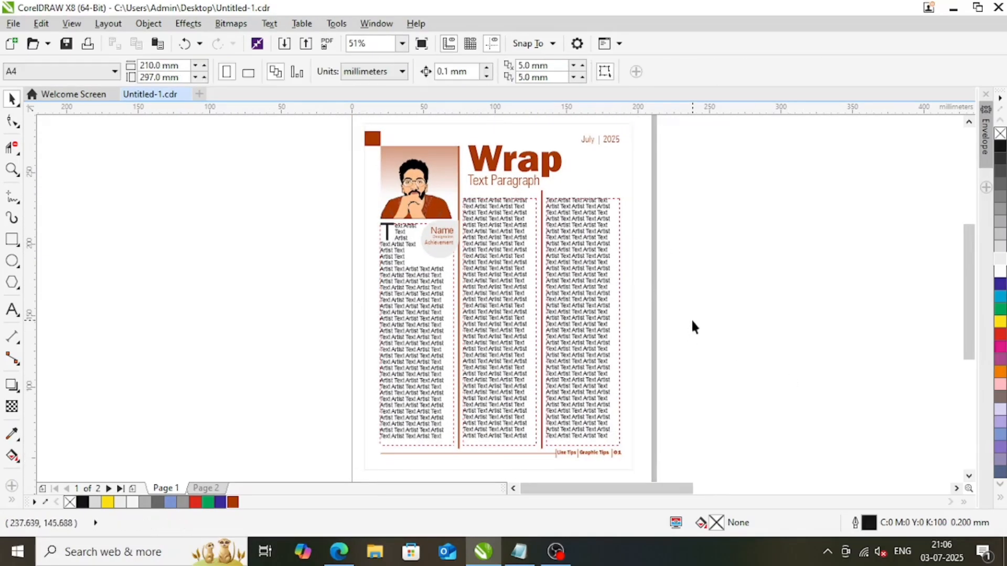
{"action": "left_click", "coordinate": [431, 357]}
{"action": "left_click", "coordinate": [497, 304]}
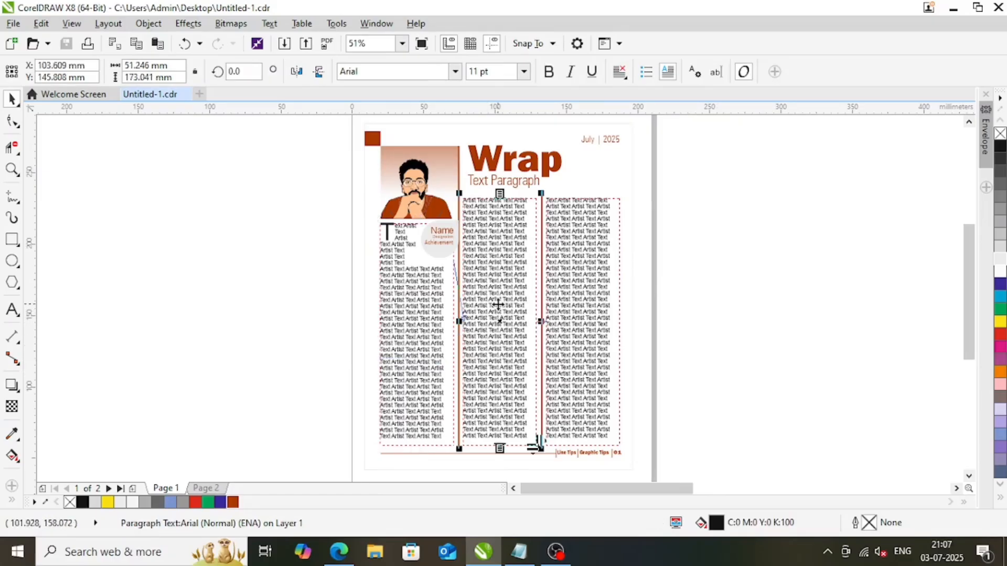
{"action": "scroll", "coordinate": [511, 265], "scroll_direction": "up", "scroll_amount": 2}
{"action": "left_click_drag", "start_coordinate": [486, 275], "coordinate": [487, 271]}
{"action": "scroll", "coordinate": [488, 276], "scroll_direction": "down", "scroll_amount": 2}
{"action": "left_click", "coordinate": [566, 236], "text": "shift"}
{"action": "left_click", "coordinate": [674, 262]}
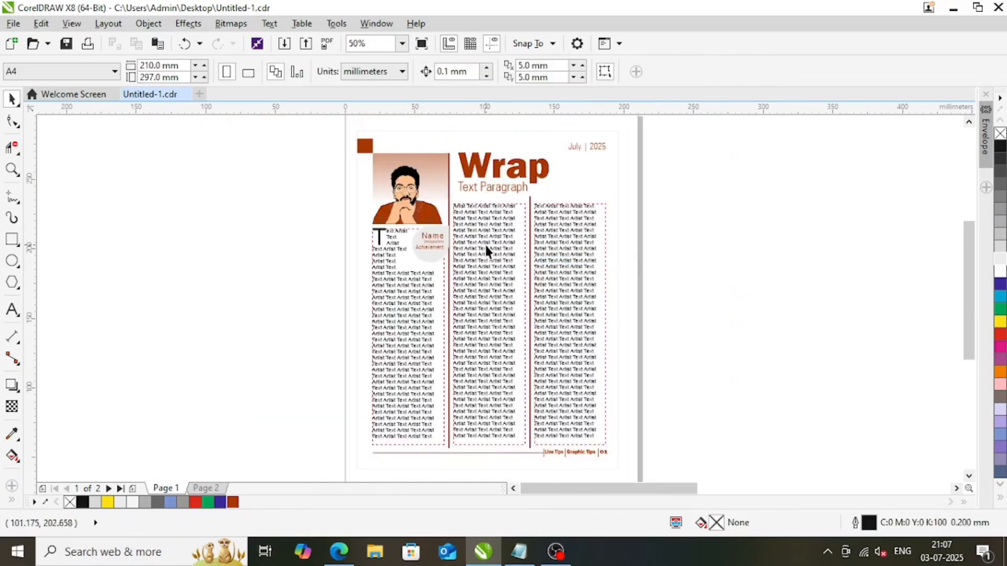
Fully justify all the text running through the three linked columns
{"action": "double_click", "coordinate": [487, 251]}
{"action": "key", "text": "ctrl+a"}
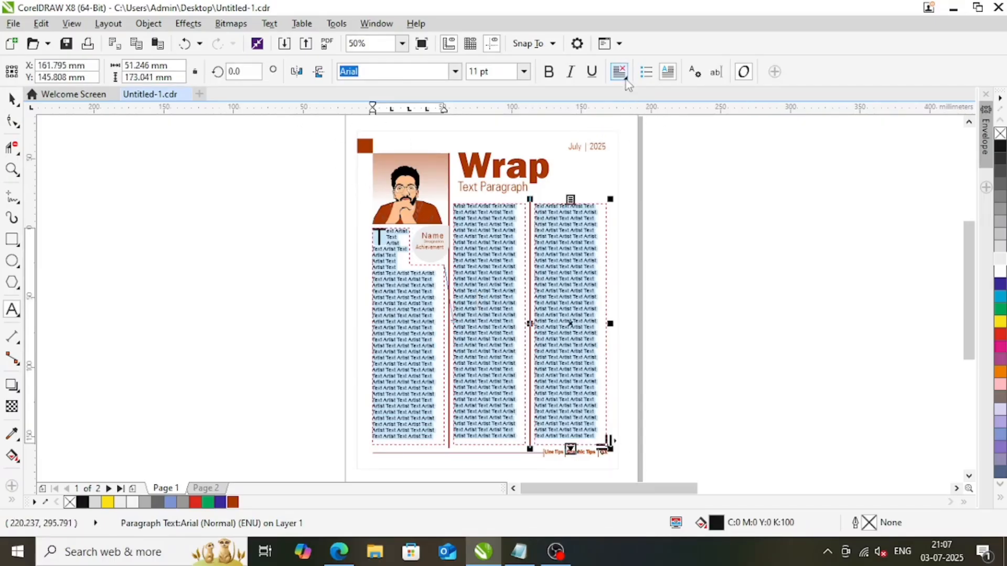
{"action": "key", "text": "ctrl+j"}
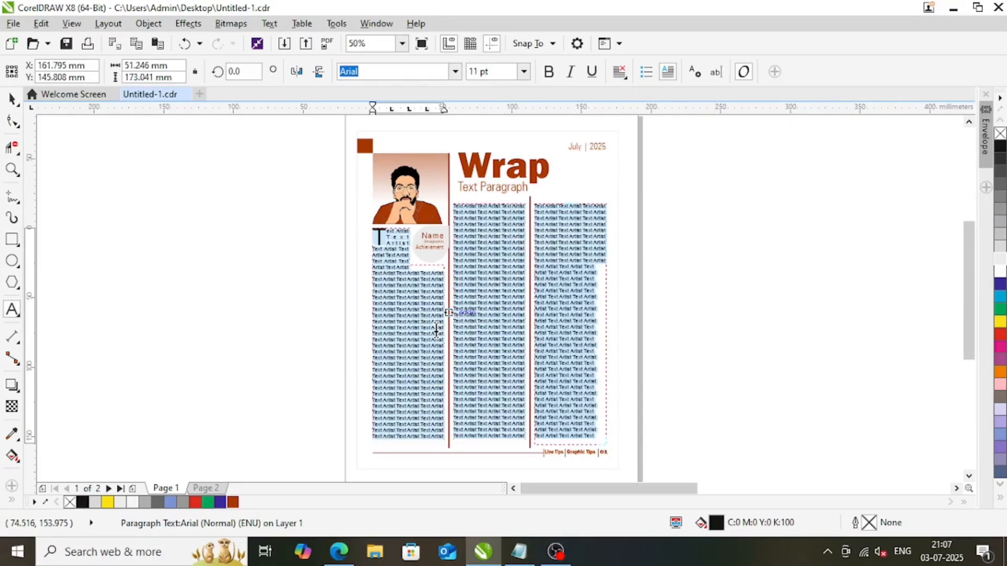
{"action": "key", "text": "ctrl+space"}
{"action": "left_click", "coordinate": [701, 352]}
Set the font size of all the linked column text to 11.5 pt
{"action": "key", "text": "F2"}
{"action": "left_click_drag", "start_coordinate": [326, 132], "coordinate": [698, 461]}
{"action": "double_click", "coordinate": [535, 351]}
{"action": "key", "text": "ctrl+a"}
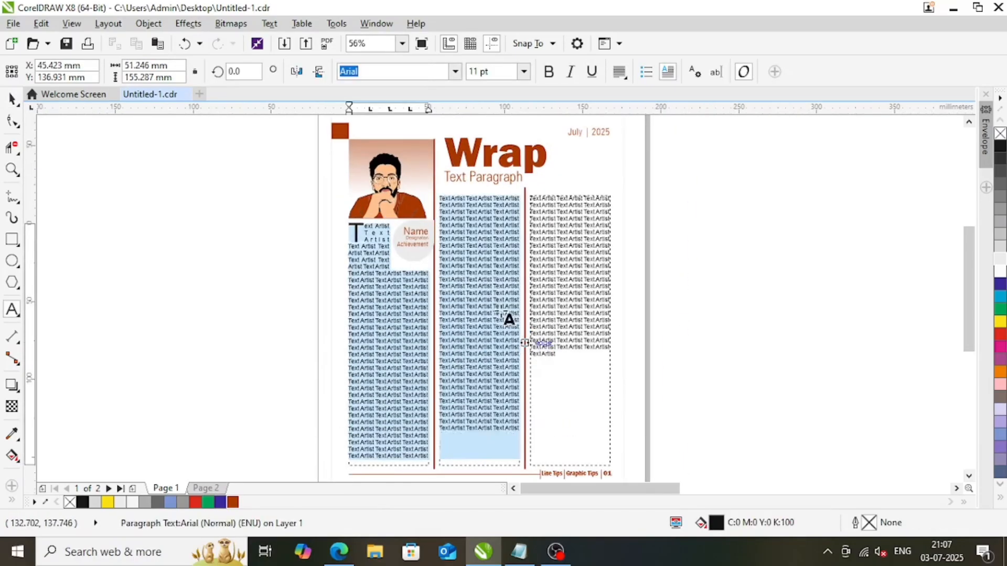
{"action": "type", "text": "11"}
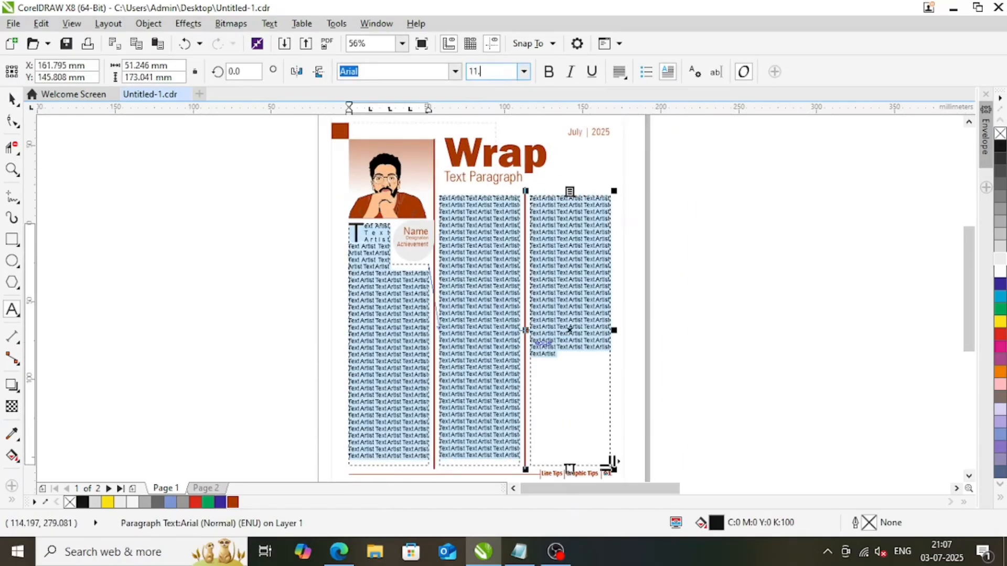
{"action": "type", "text": ".5"}
{"action": "key", "text": "Return"}
{"action": "key", "text": "ctrl+space"}
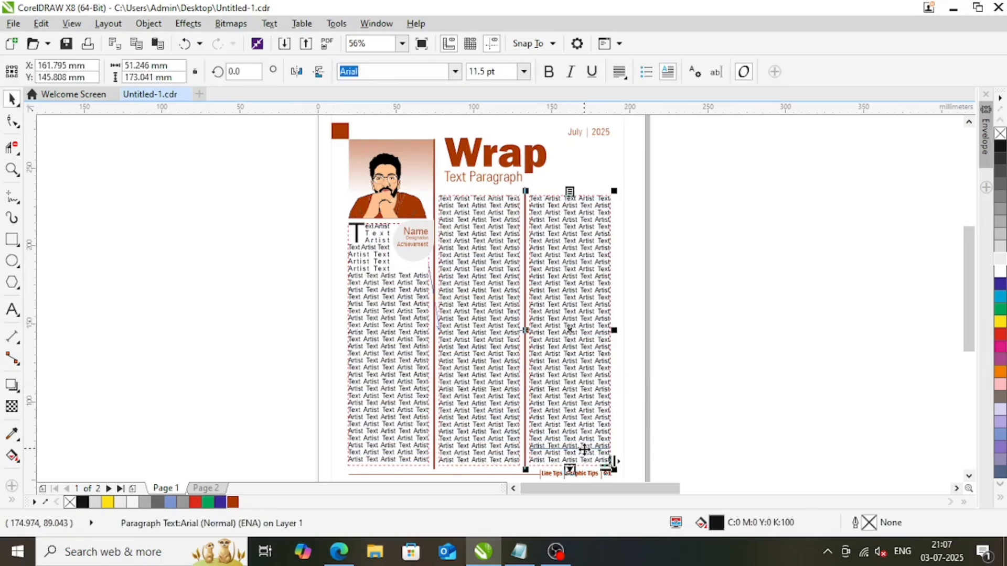
{"action": "left_click", "coordinate": [625, 372]}
Preview the finished page in full screen
{"action": "key", "text": "F3"}
{"action": "key", "text": "F2"}
{"action": "left_click_drag", "start_coordinate": [420, 213], "coordinate": [577, 395]}
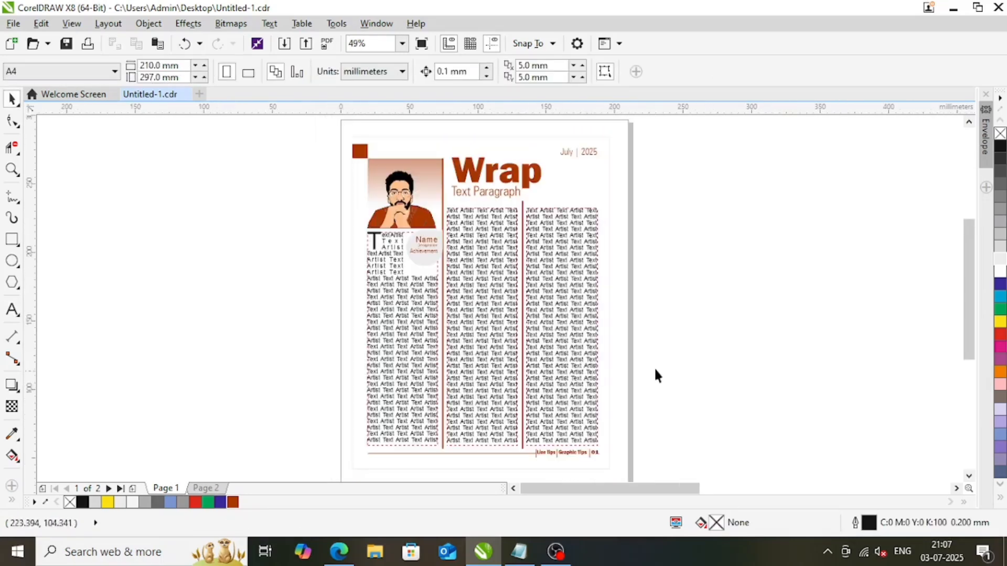
{"action": "key", "text": "F9"}
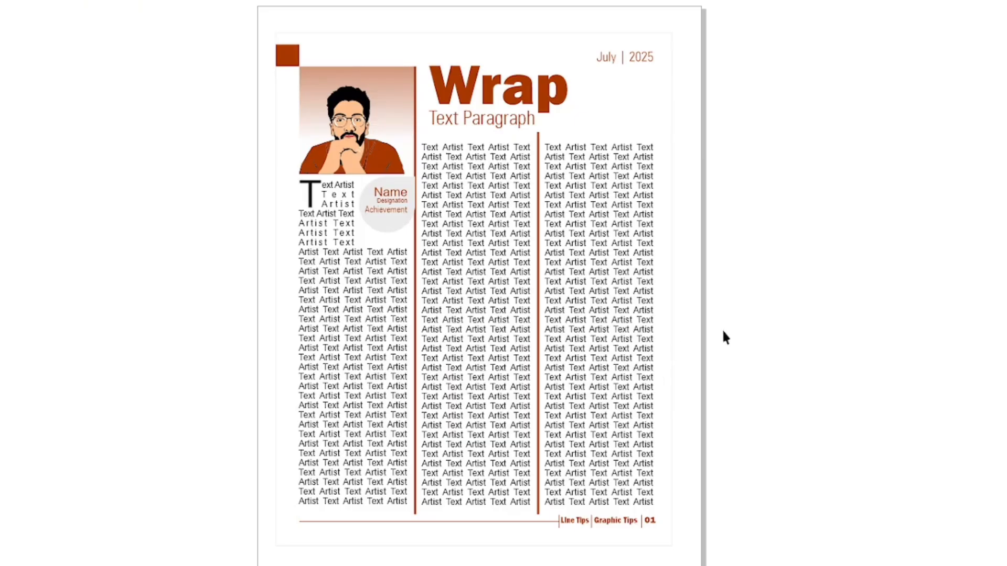